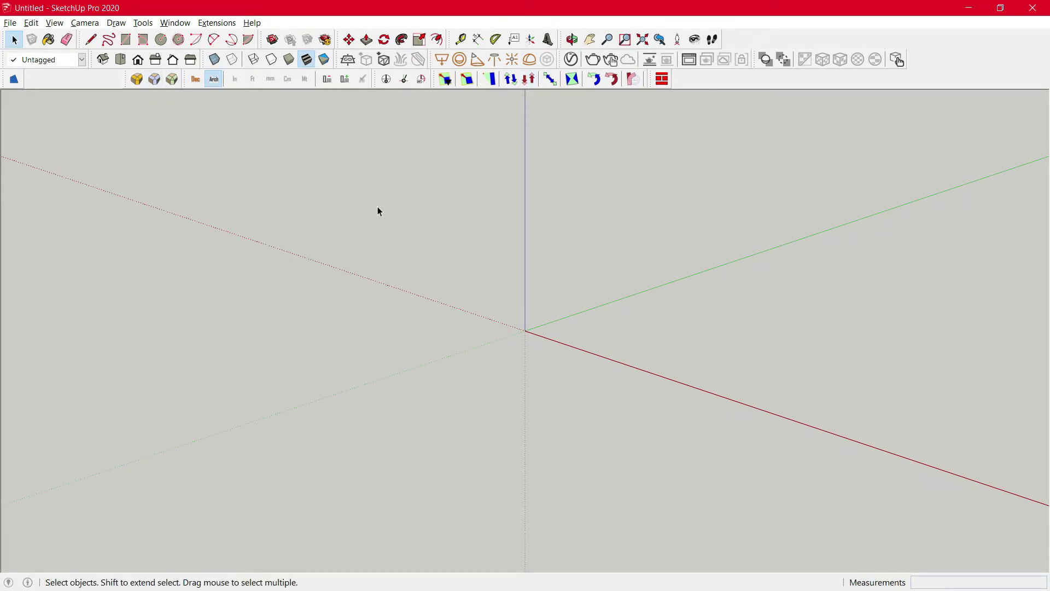
- Switch to Chrome and go to the sketchucation.com site
key("alt+Tab")
key("Tab")
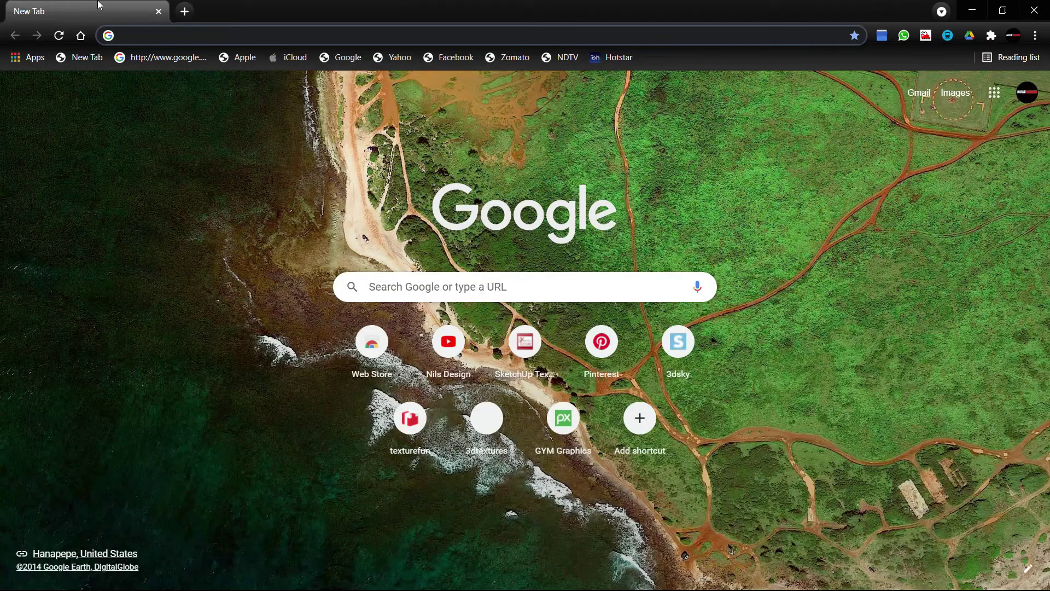
left_click(120, 35)
type("S")
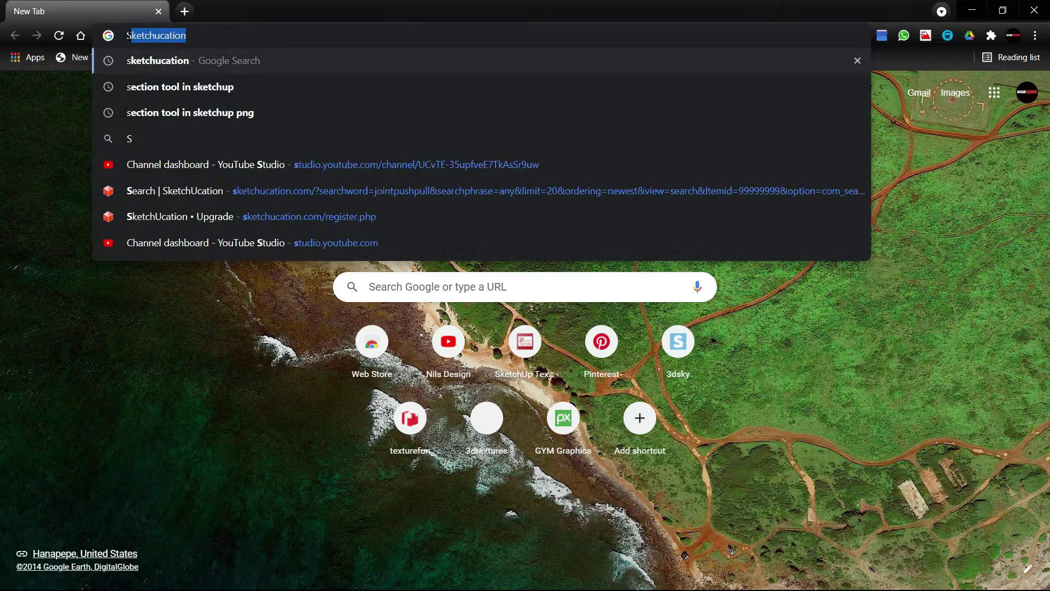
type("ketchucation.com/register.php")
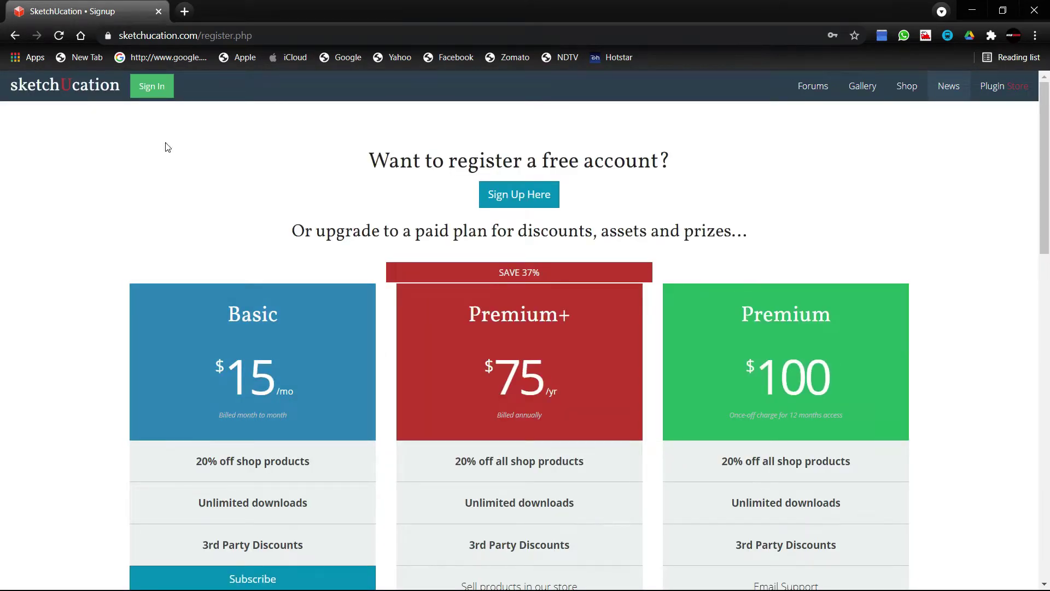
- Sign in to SketchUcation with the saved credentials and go to the Plugin Store
left_click(536, 197)
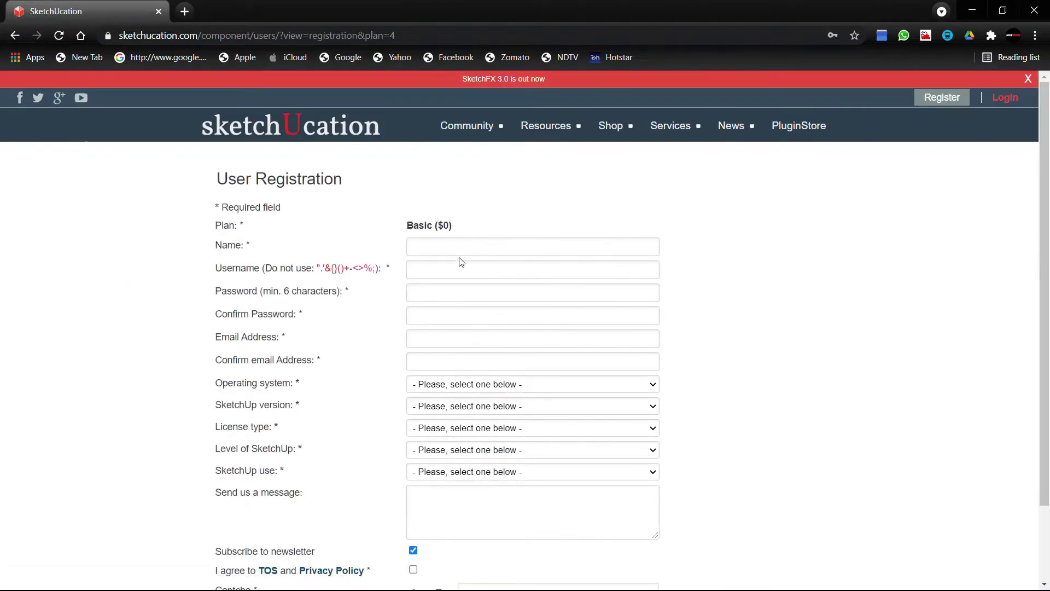
left_click(16, 37)
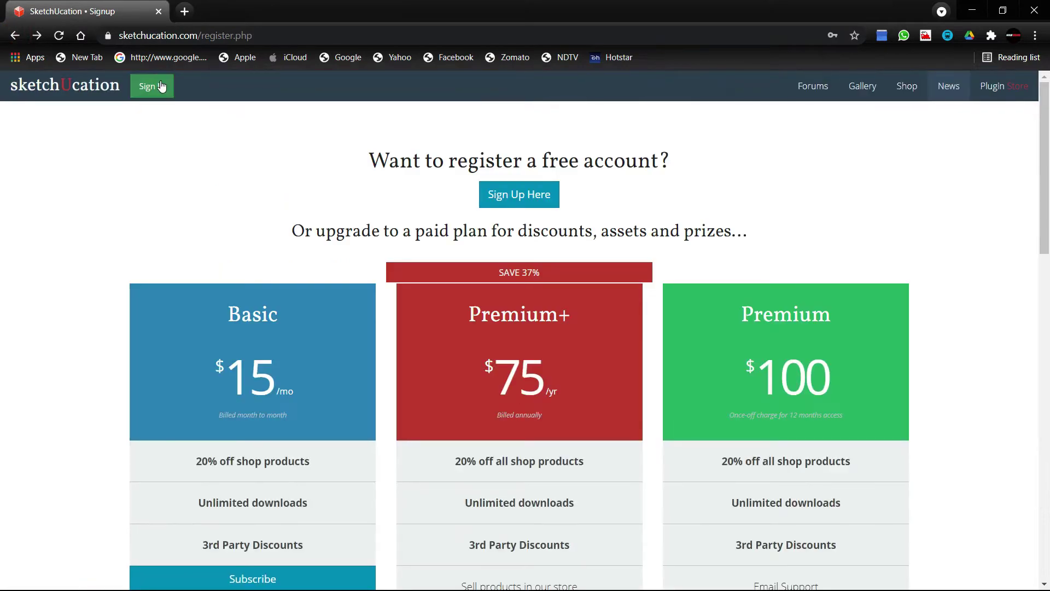
left_click(160, 86)
left_click(488, 264)
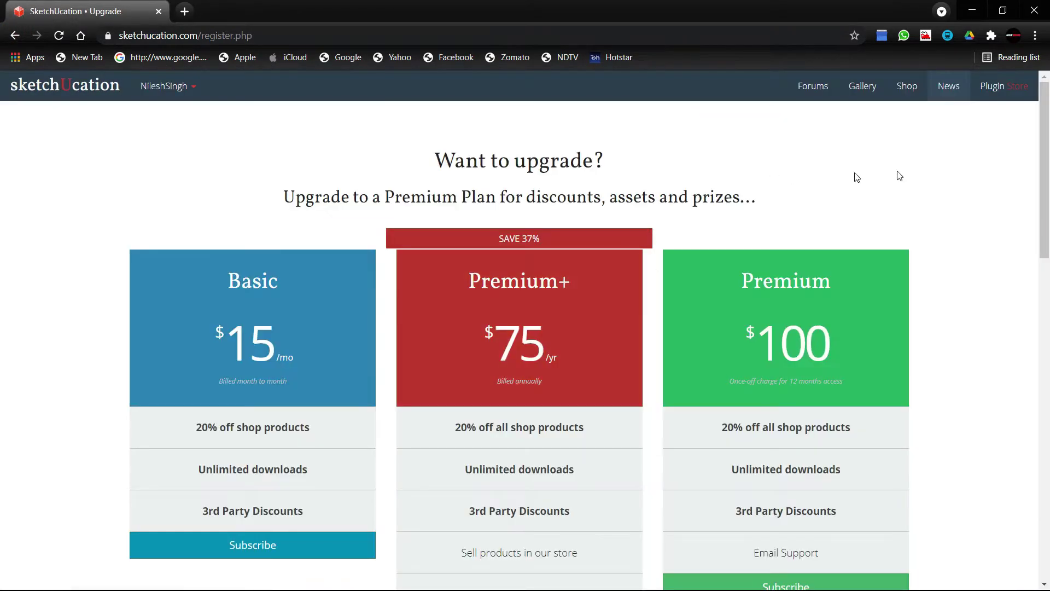
left_click(1008, 87)
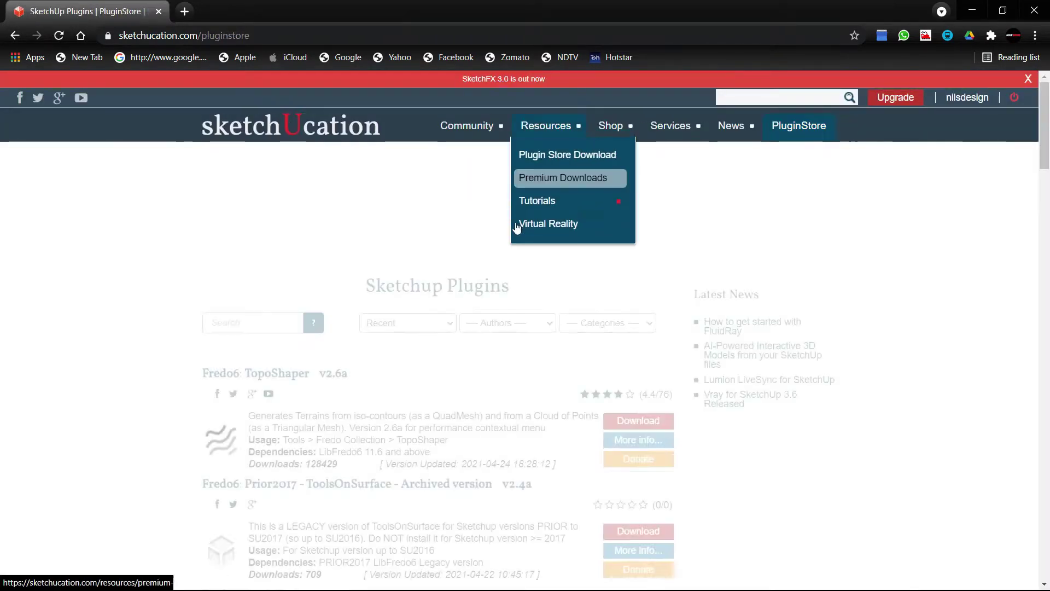
- Search the Plugin Store for jointpushpull and download Fredo6: JointPushPull Classic v2.2a as an .rbz
scroll(357, 246, "down", 3)
scroll(356, 247, "down", 2)
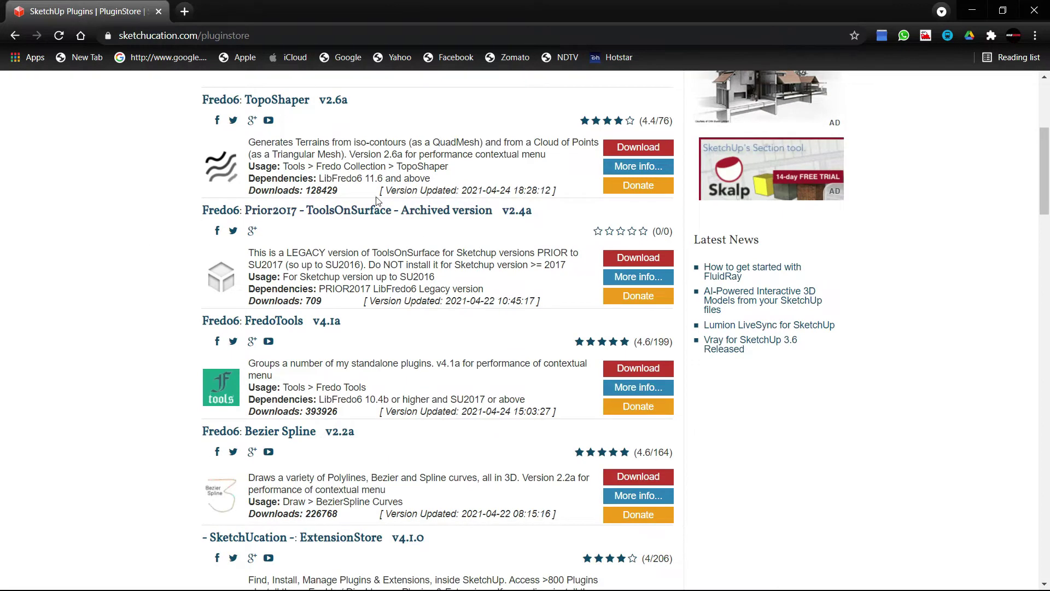
scroll(378, 199, "down", 5)
scroll(338, 327, "up", 9)
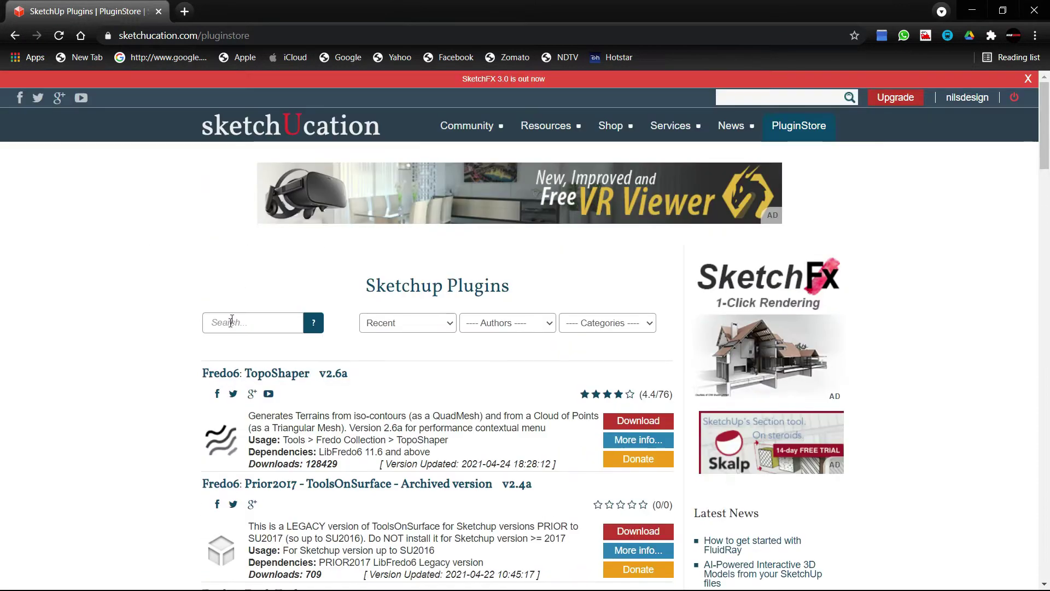
left_click(228, 324)
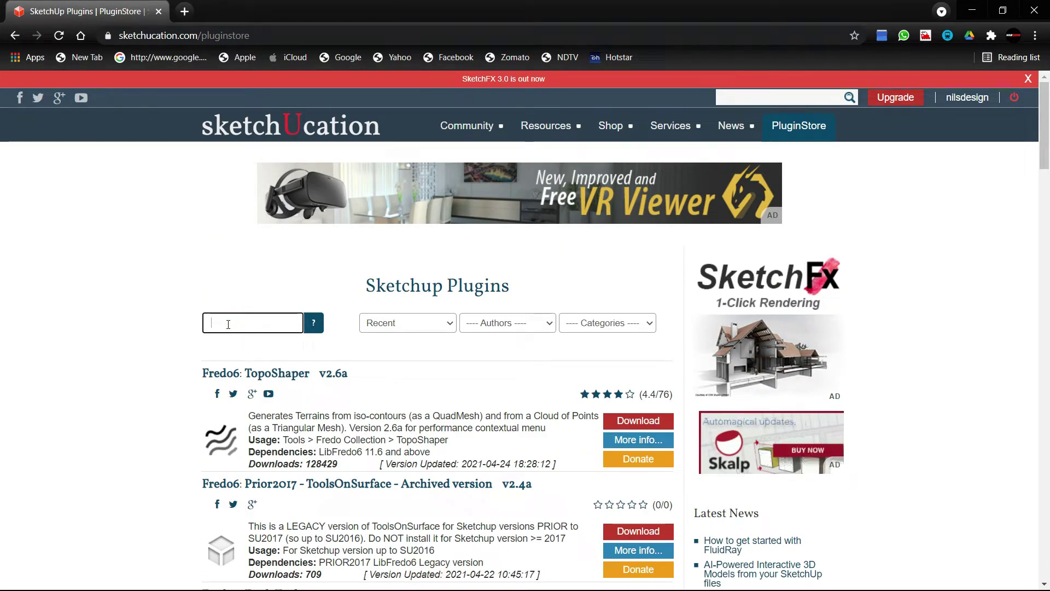
type("jointpushpull")
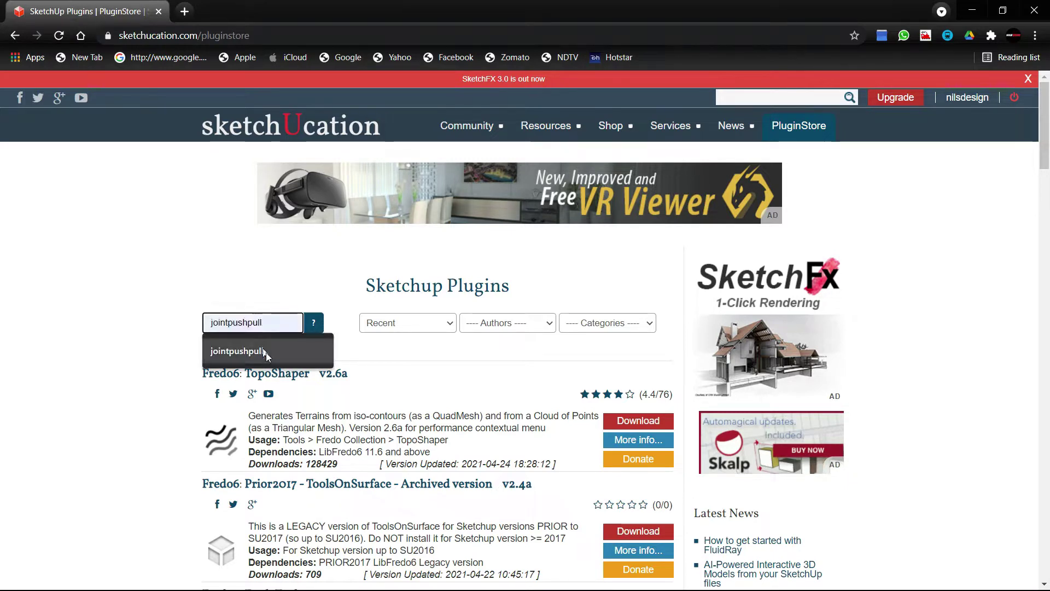
left_click(266, 352)
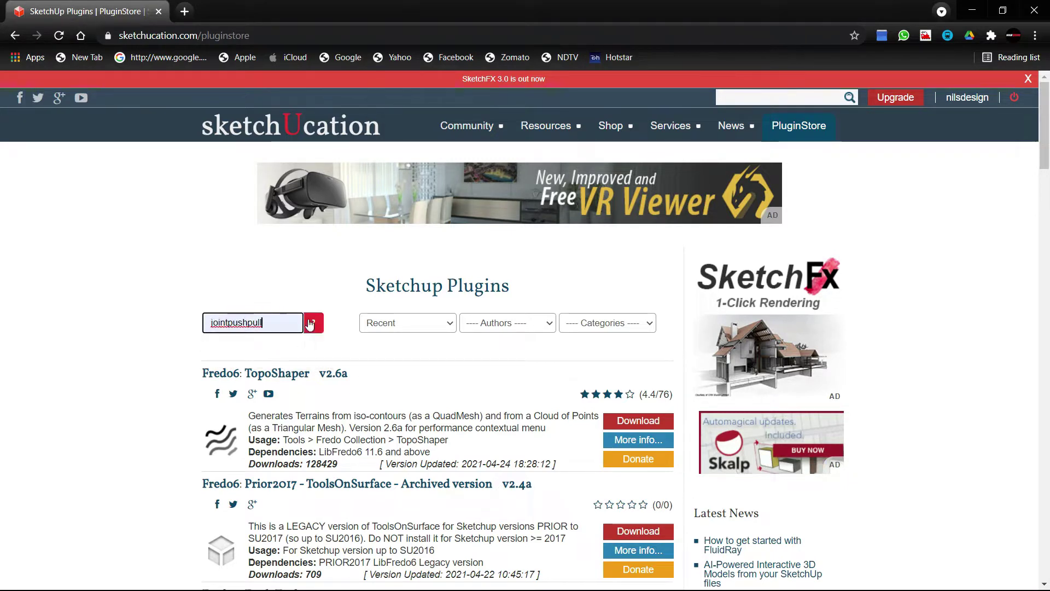
left_click(313, 323)
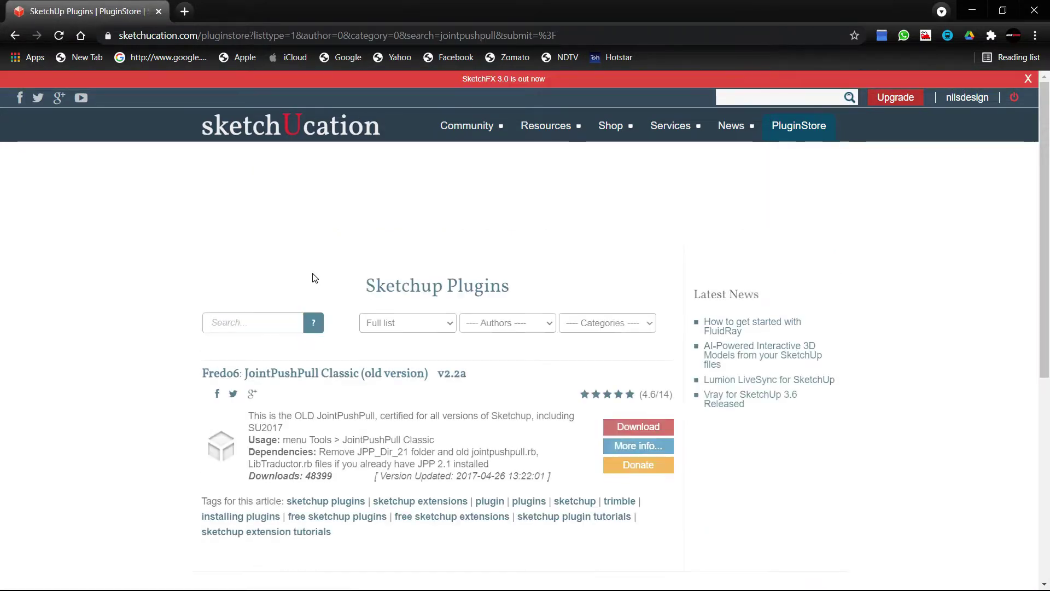
scroll(314, 278, "down", 2)
left_click(646, 293)
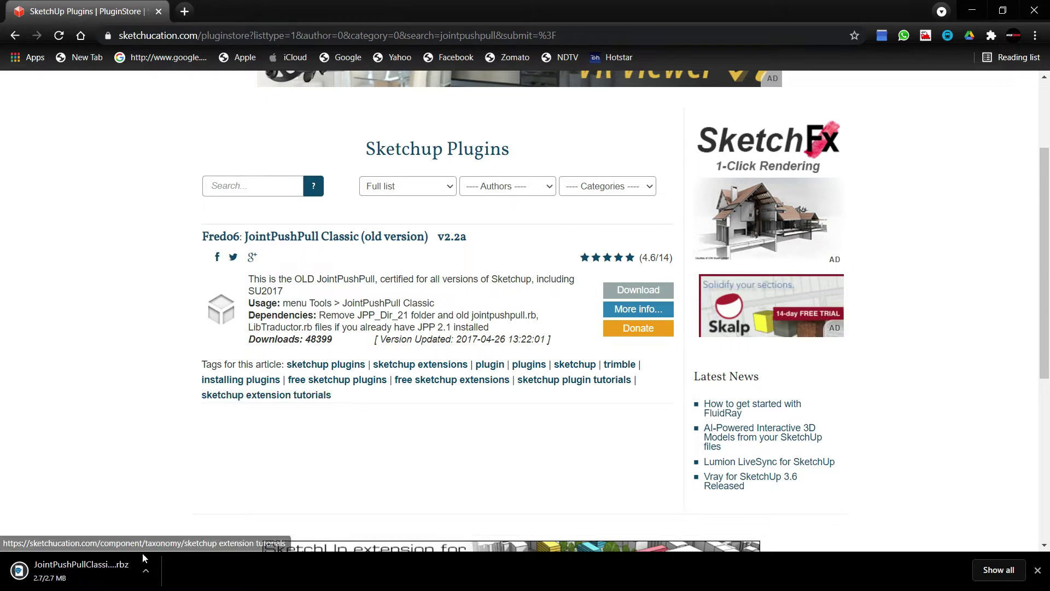
- Install JointPushPullClassic_v2.2a.rbz through Window > Extension Manager, then close the manager
left_click(975, 9)
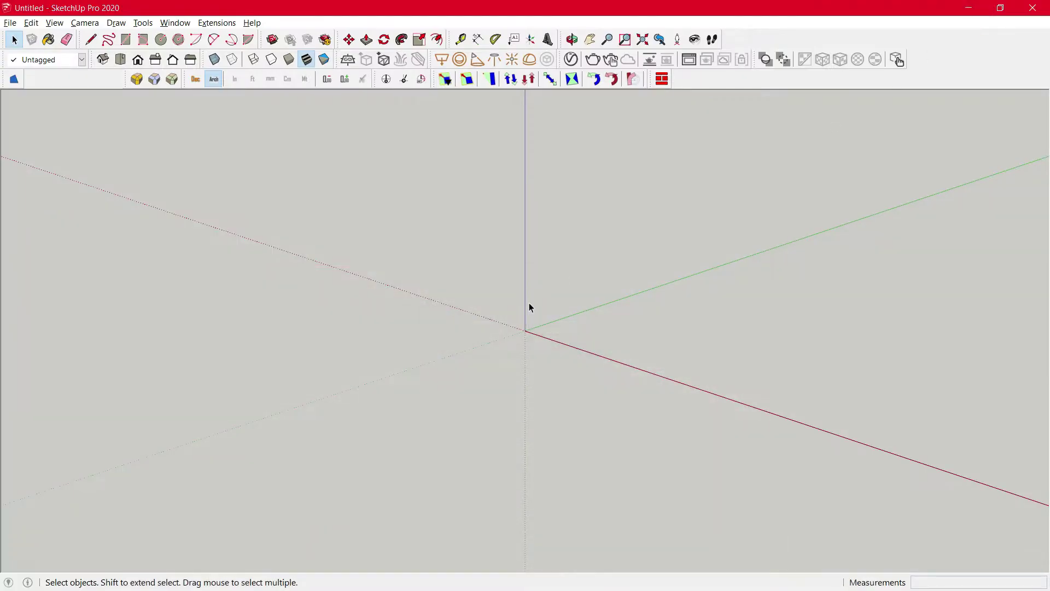
left_click(175, 24)
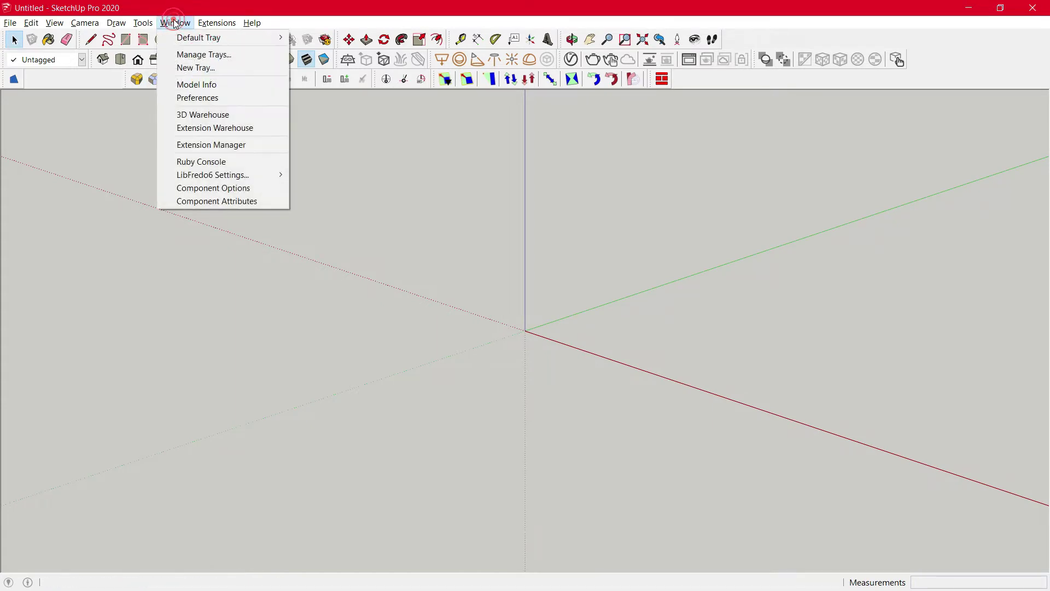
left_click(239, 145)
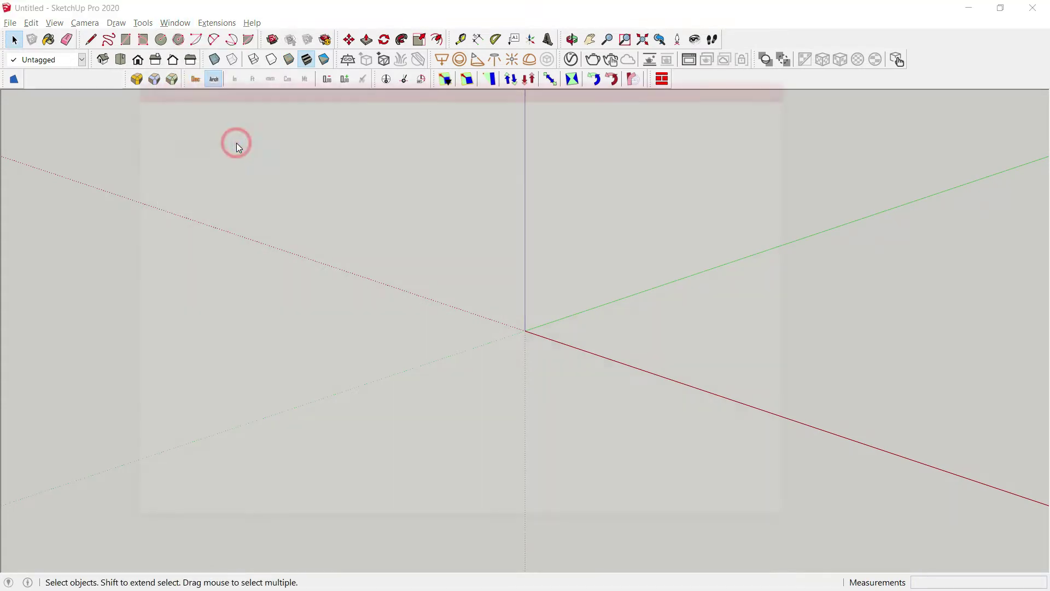
left_click(253, 504)
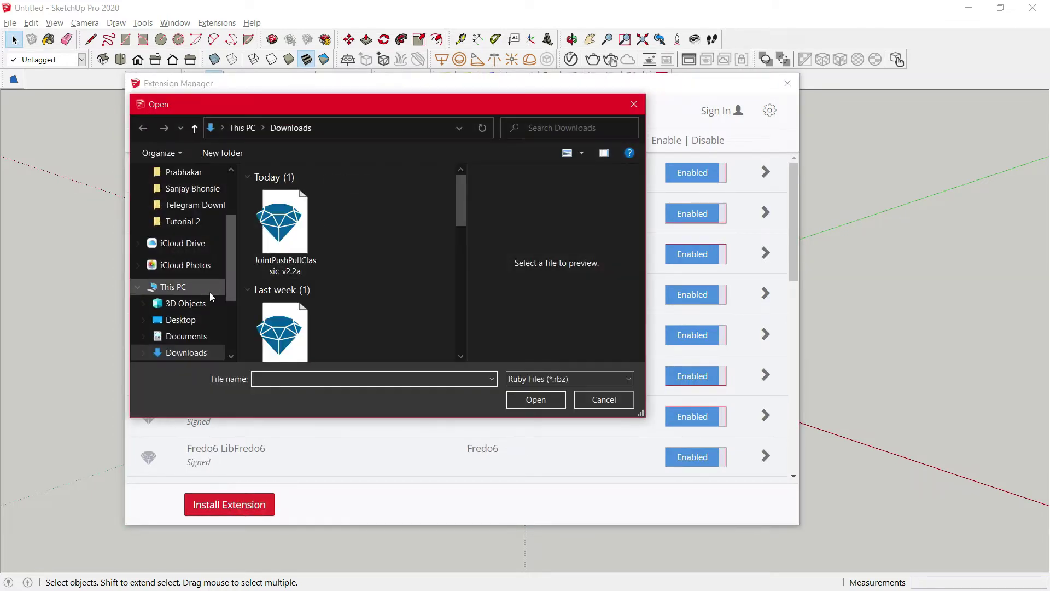
left_click(279, 240)
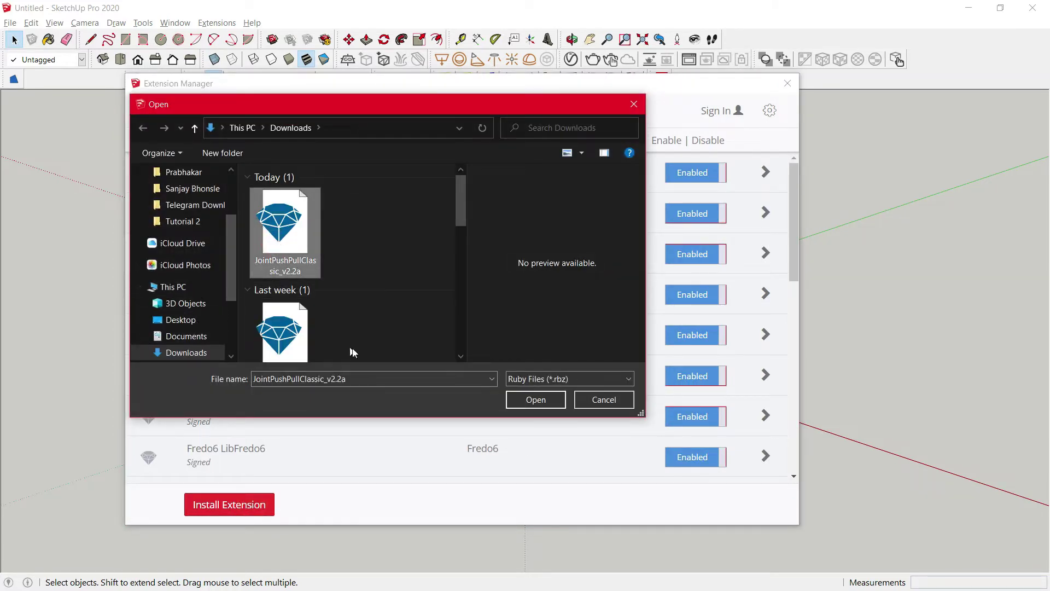
left_click(546, 399)
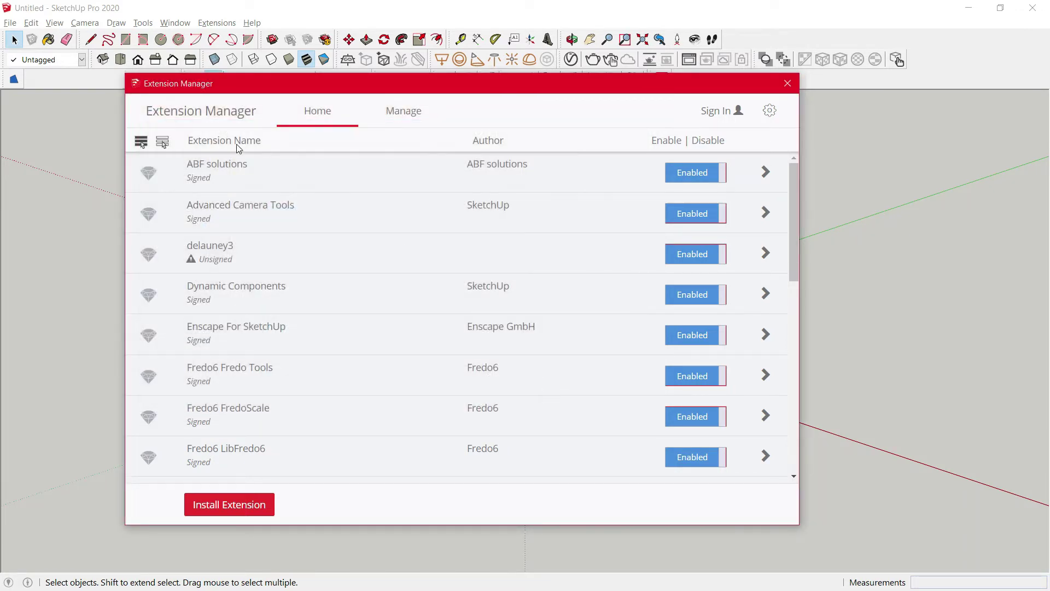
left_click(787, 85)
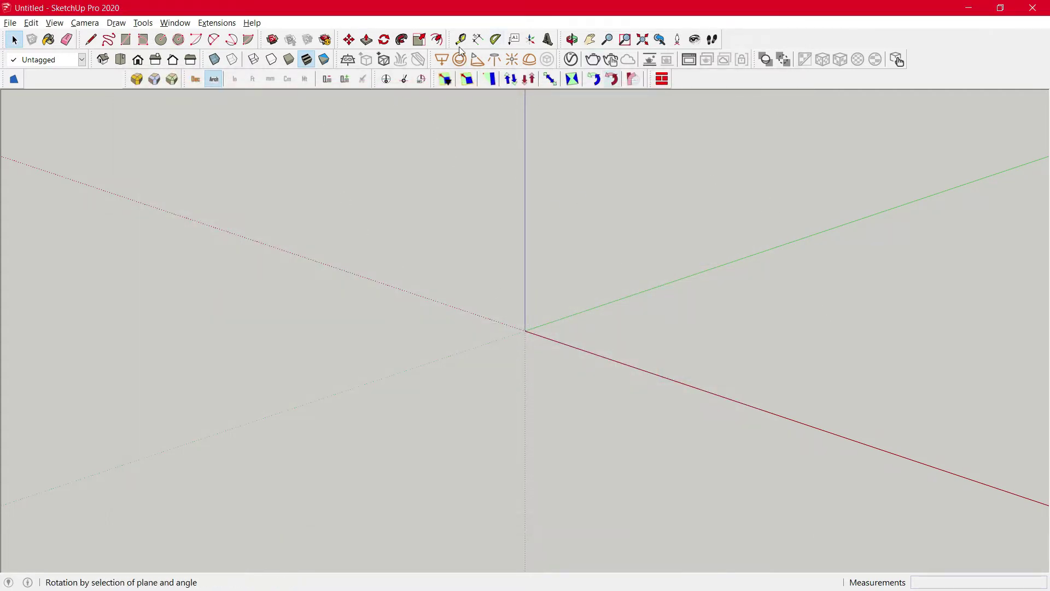
- Turn on the Joint Push Pull toolbar under View > Toolbars and dock it with the others
left_click(54, 23)
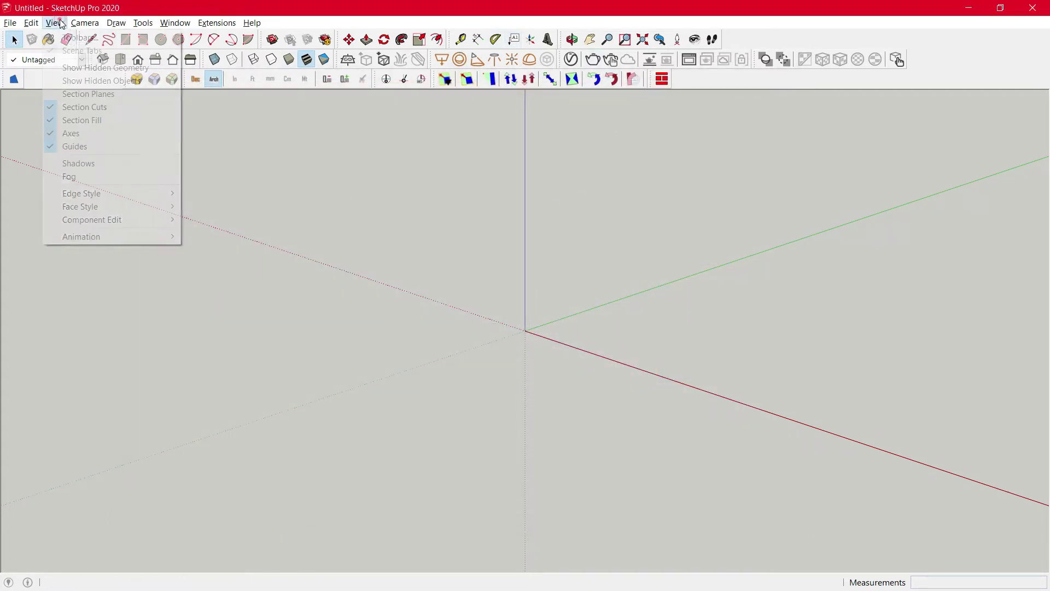
left_click(80, 39)
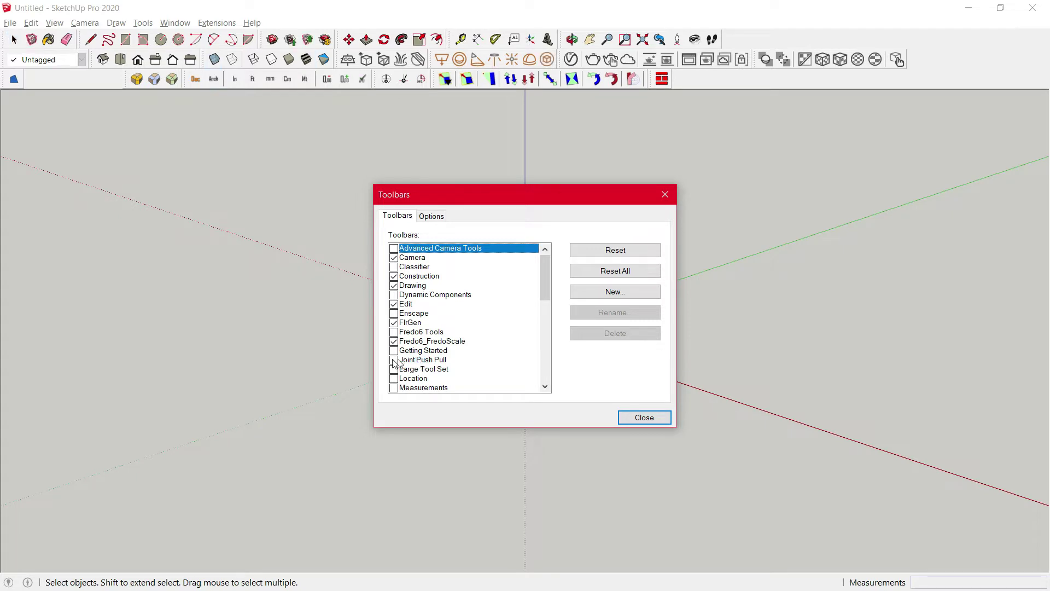
left_click(394, 361)
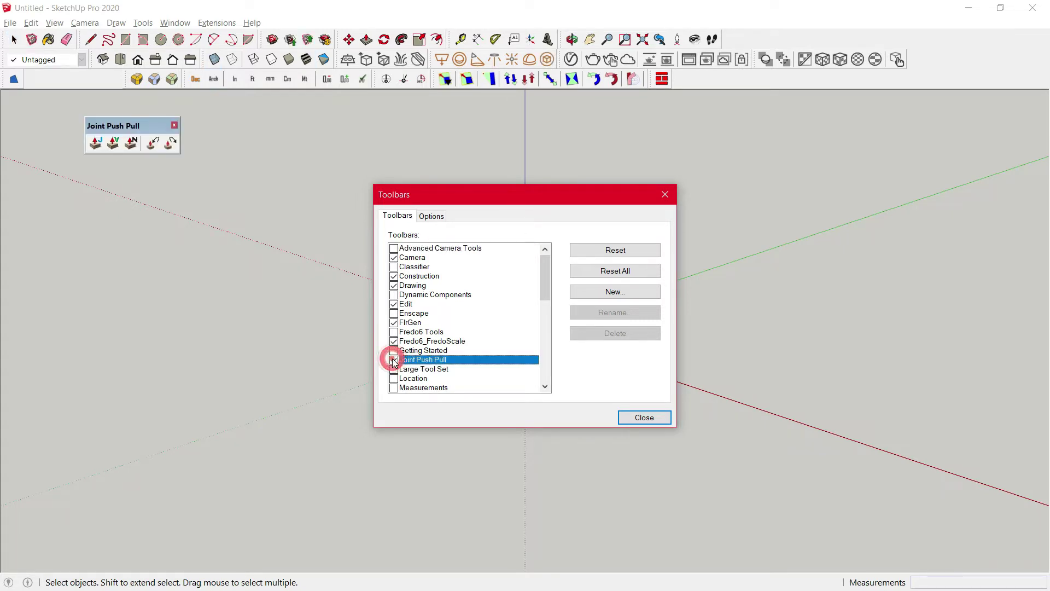
left_click(644, 417)
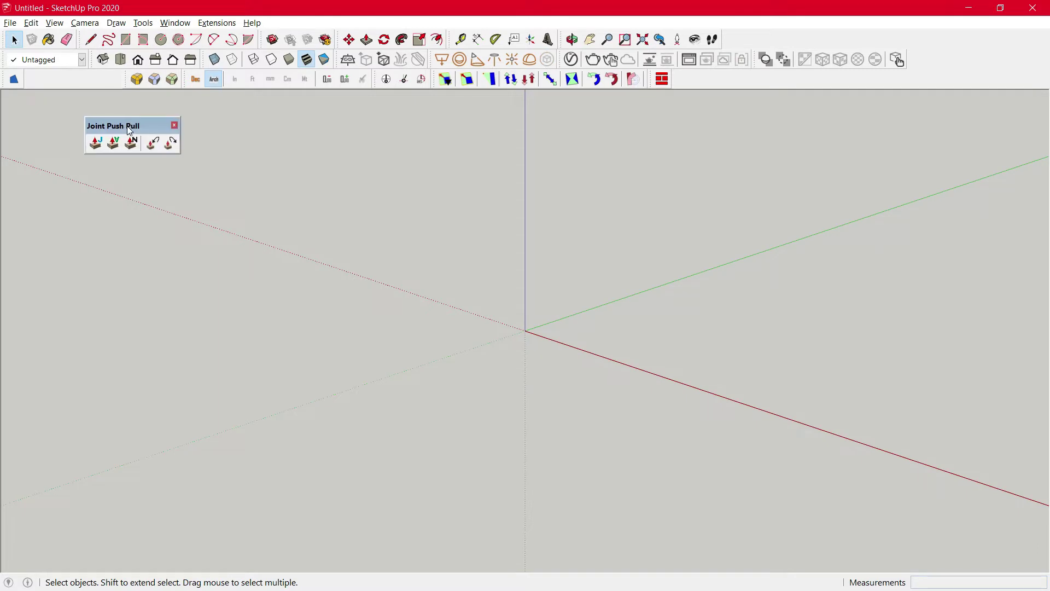
mouse_move(127, 126)
left_mouse_down()
mouse_move(51, 82)
mouse_move(73, 79)
left_mouse_up()
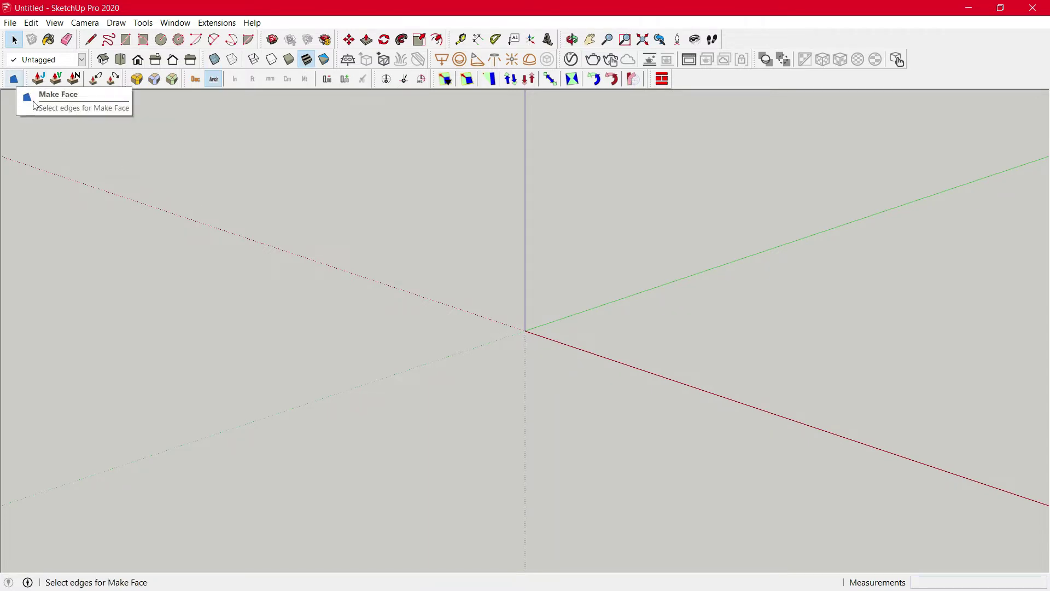
- Import the Plan floor-plan drawing into the model via File > Import
left_click(12, 24)
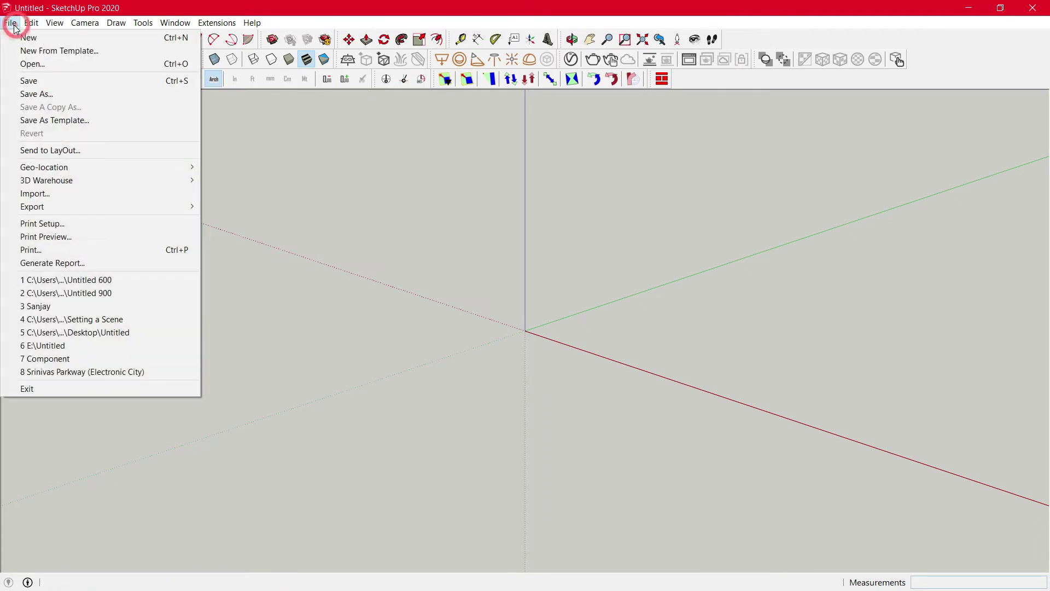
left_click(80, 191)
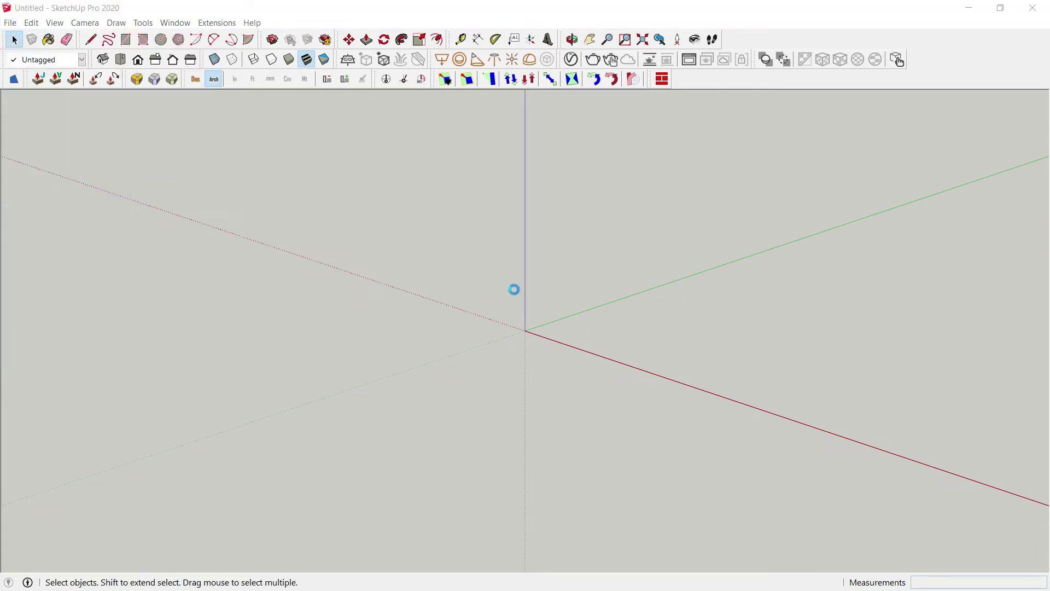
left_click(209, 133)
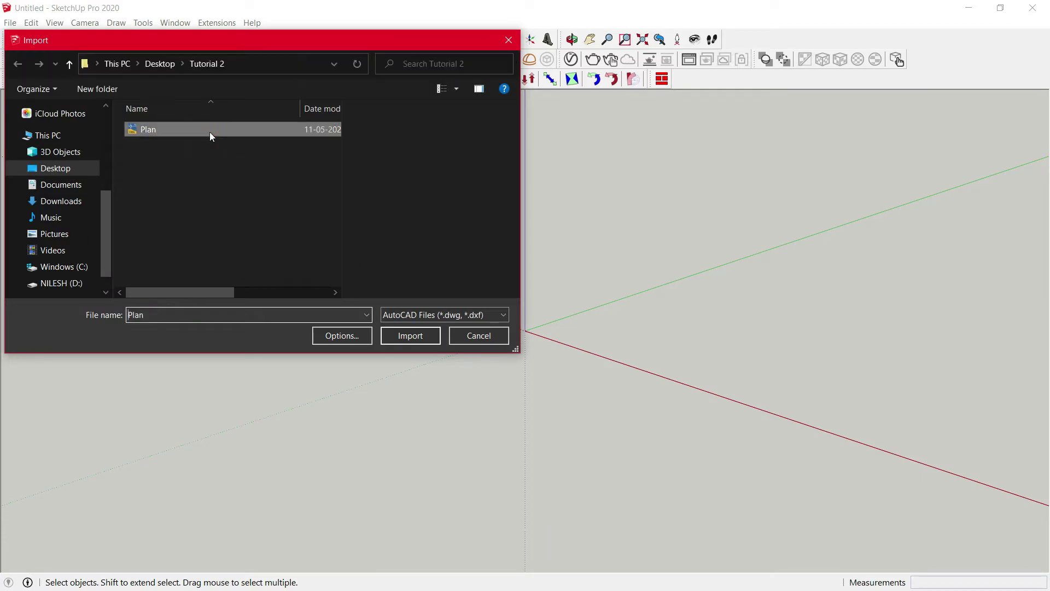
left_click(429, 336)
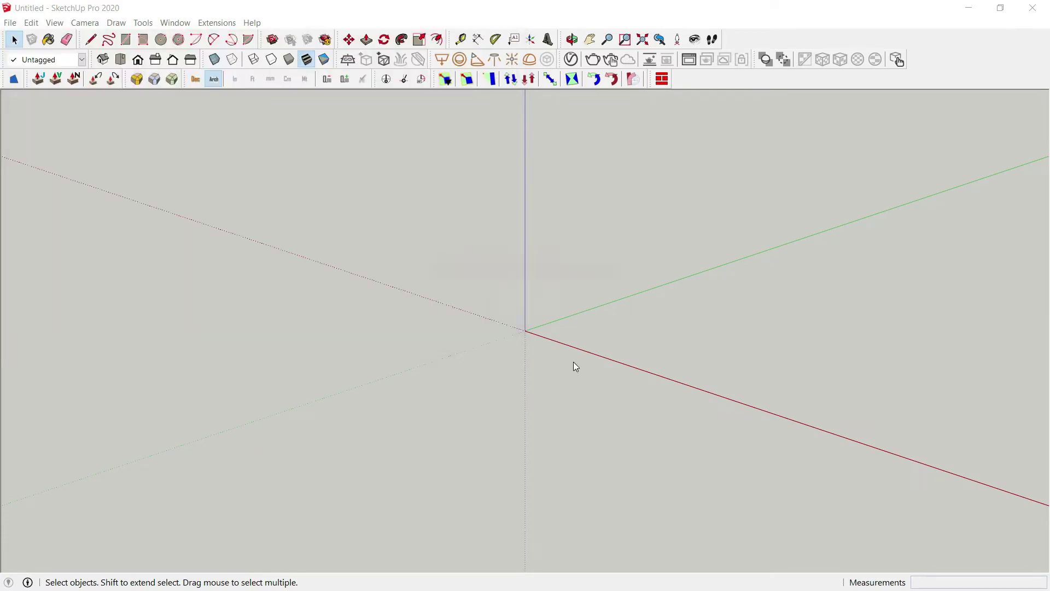
left_click(607, 407)
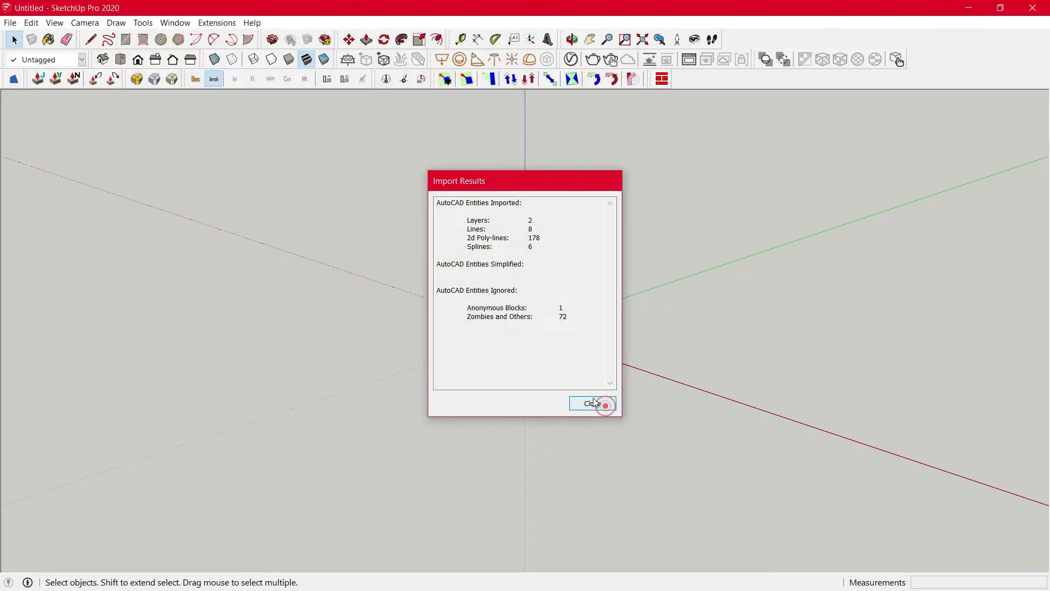
- Explode the floor-plan component and fill its closed outlines with Make Face
middle_click_drag(542, 331, 638, 462)
scroll(661, 490, "down", 2)
left_click(661, 490)
scroll(661, 490, "down", 2)
scroll(660, 491, "up", 3)
right_click(661, 490)
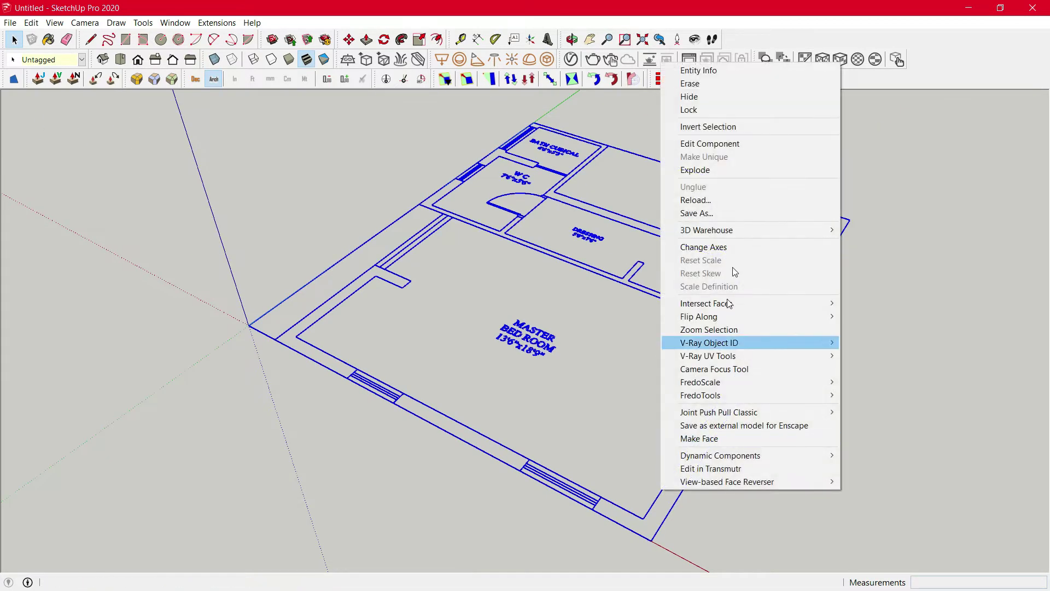
left_click(734, 170)
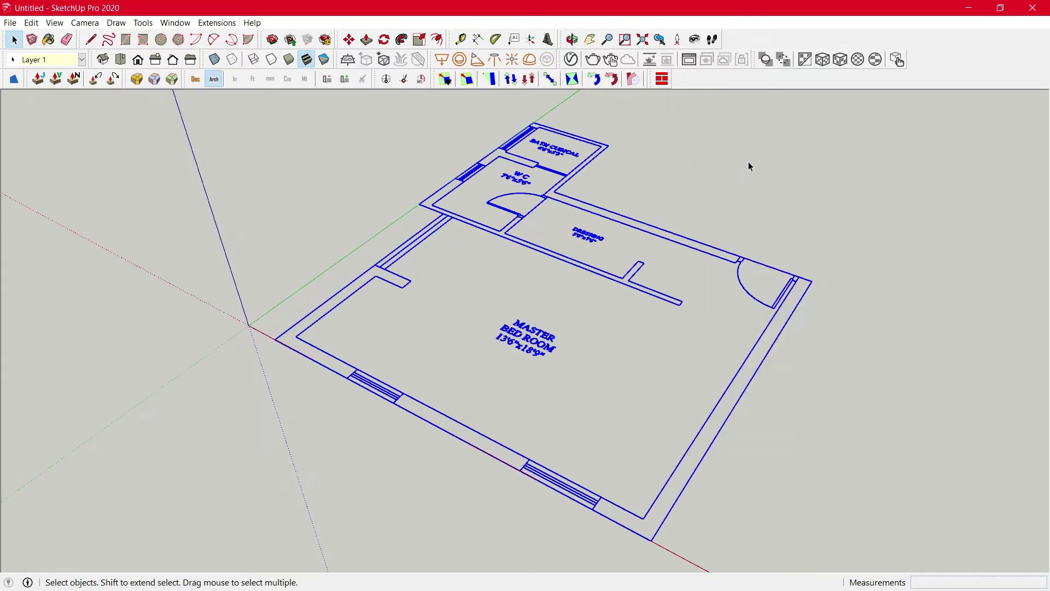
left_click(14, 78)
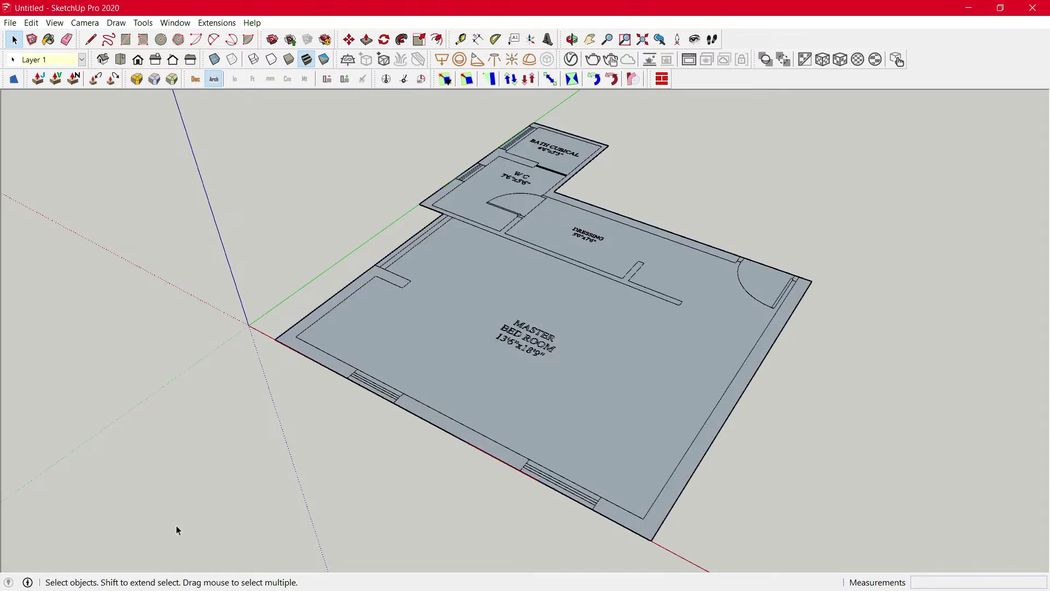
- Select faces of the plan, including the floor, a wall strip, and the WC and bedroom floors
left_click(445, 283)
scroll(350, 287, "up", 5)
left_click(355, 290)
left_click(491, 134)
left_click(553, 140)
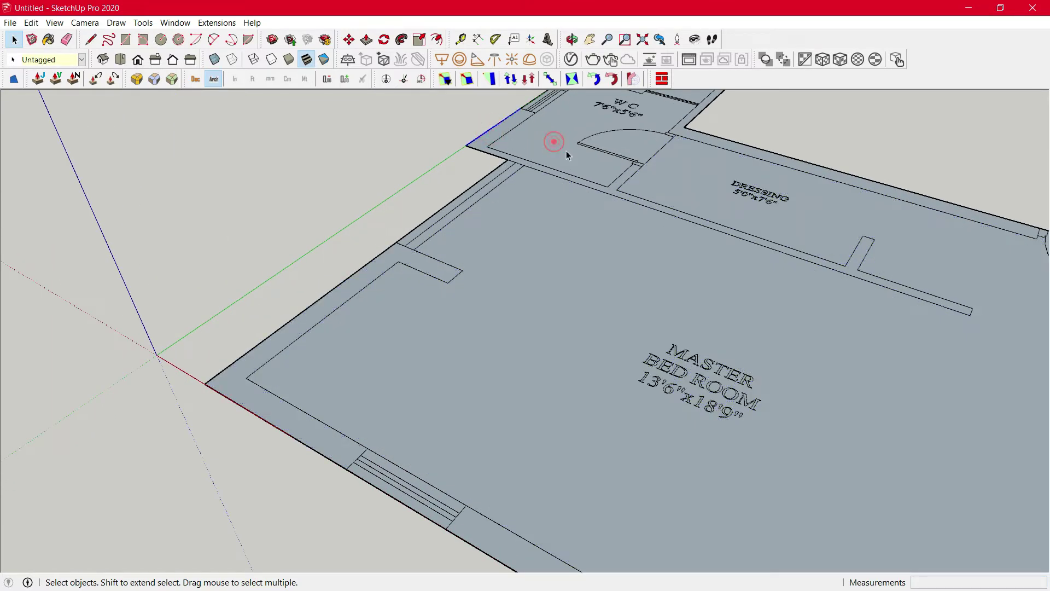
left_click(687, 169)
scroll(503, 303, "down", 4)
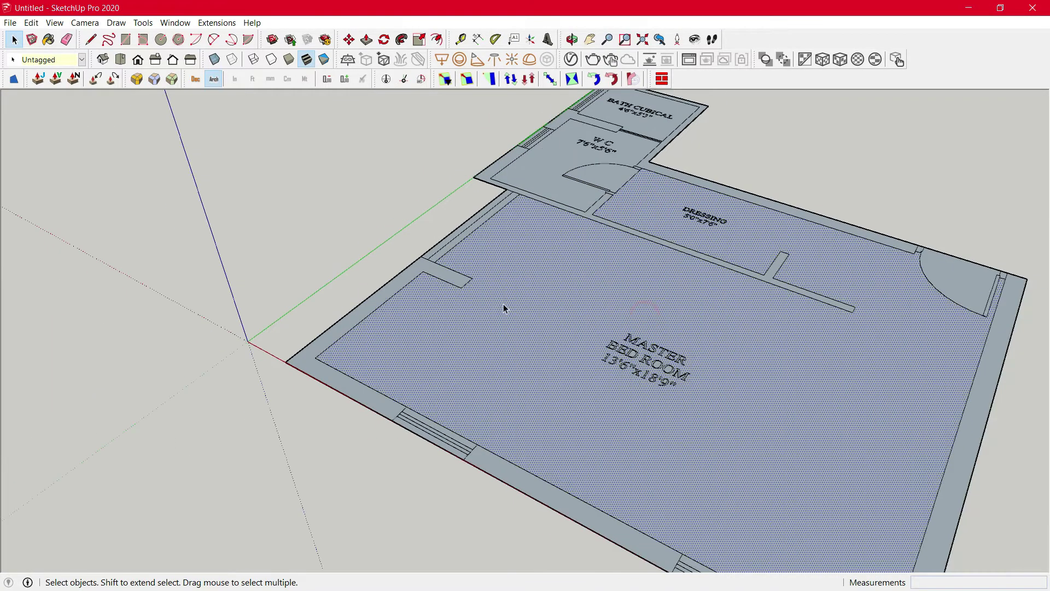
middle_click_drag(503, 326, 558, 434)
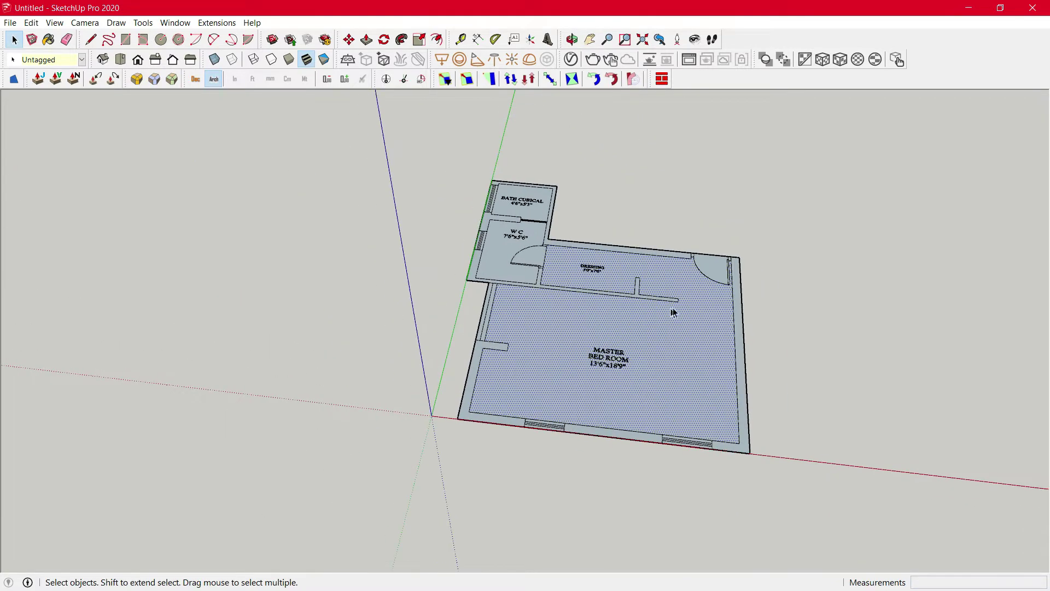
scroll(578, 343, "up", 3)
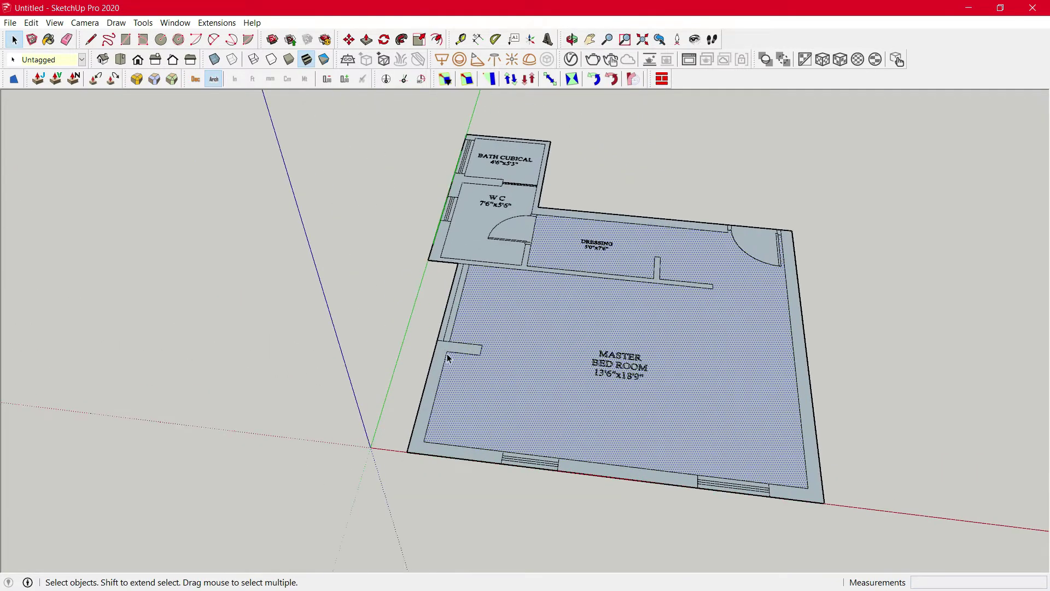
- Select the wall strips: outer L-shaped wall, WC wall, bath/WC partition, window wall, and right wall
left_click(438, 352)
left_click(443, 225, "shift")
left_click(458, 182, "shift")
scroll(483, 144, "up", 4)
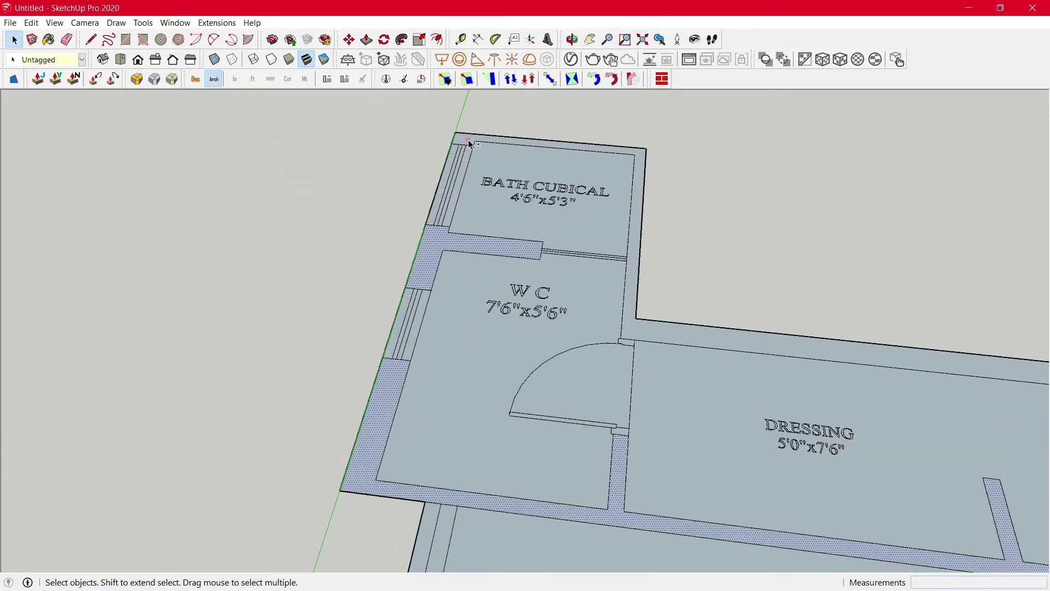
scroll(469, 143, "down", 5)
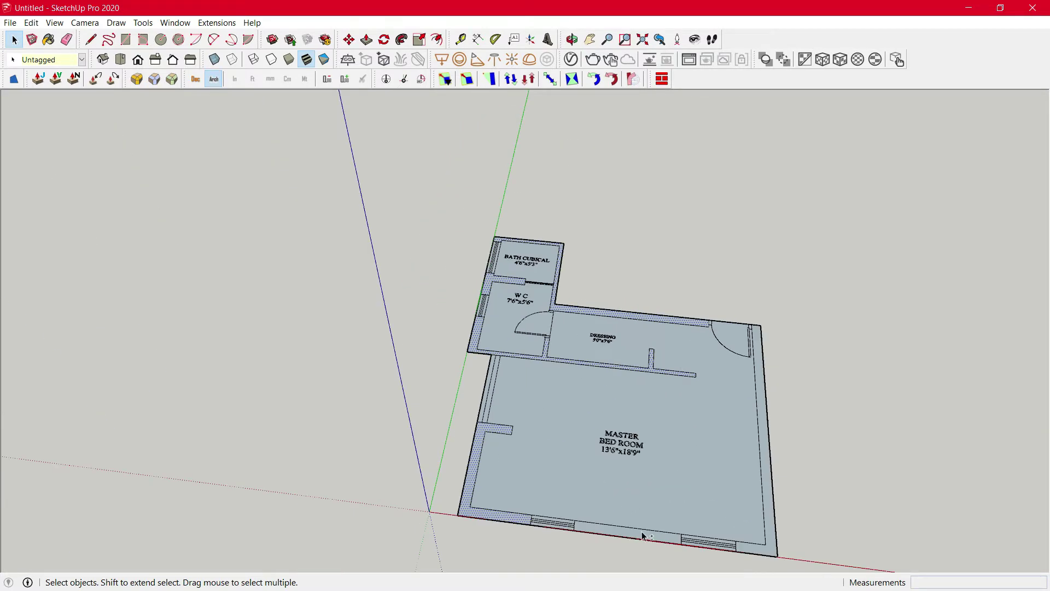
left_click(643, 532, "shift")
left_click(764, 414, "shift")
- Copy the selected wall strips 10 upward with Move and Ctrl
key("m")
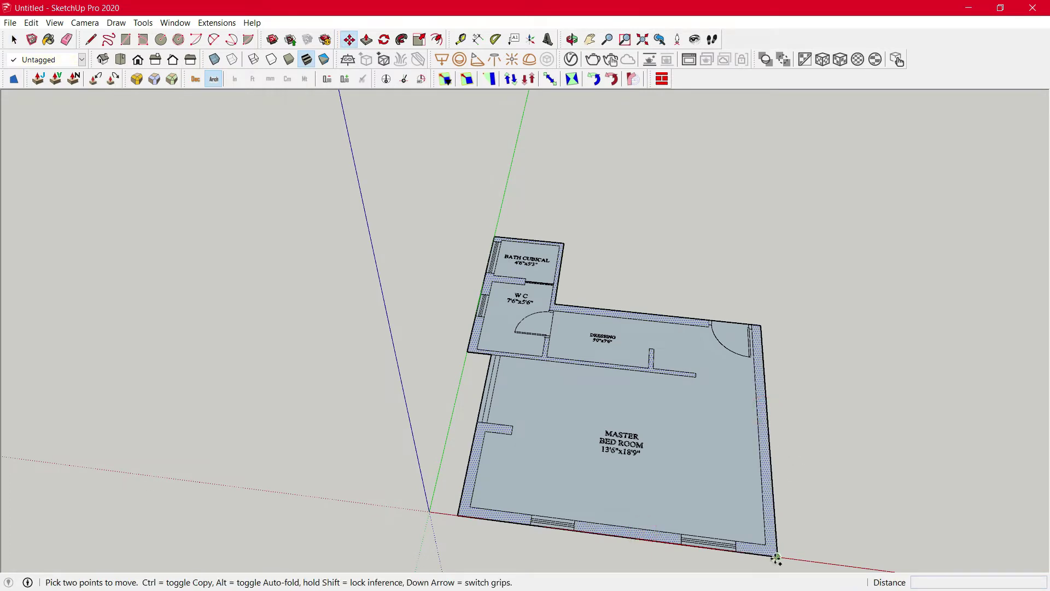
key("ctrl")
left_click(776, 557)
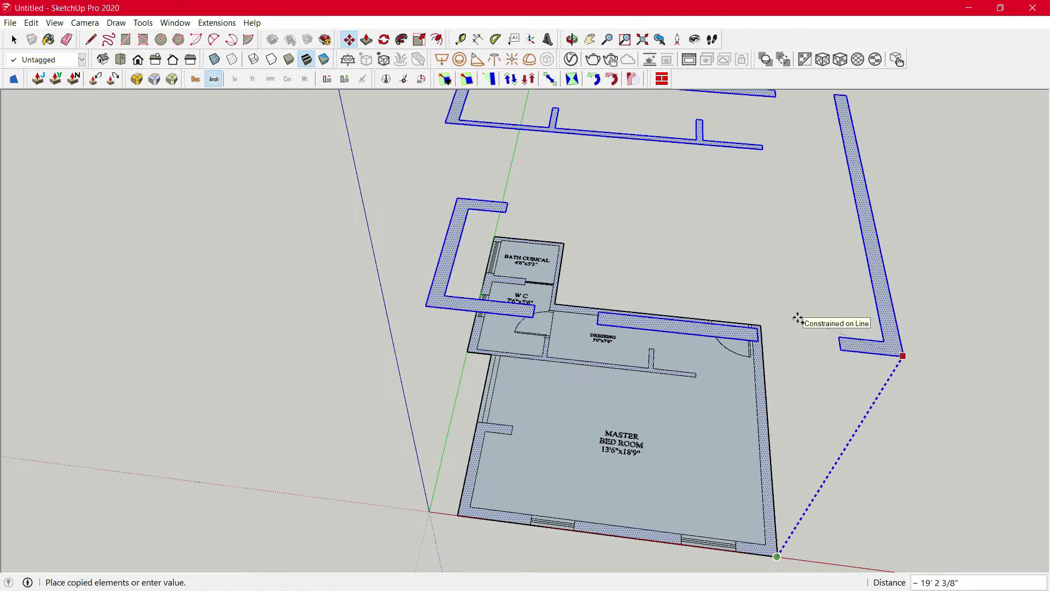
key("Return")
- Group the copied wall outlines, then open the group and select all its geometry
middle_click_drag(795, 317, 781, 246)
right_click(781, 246)
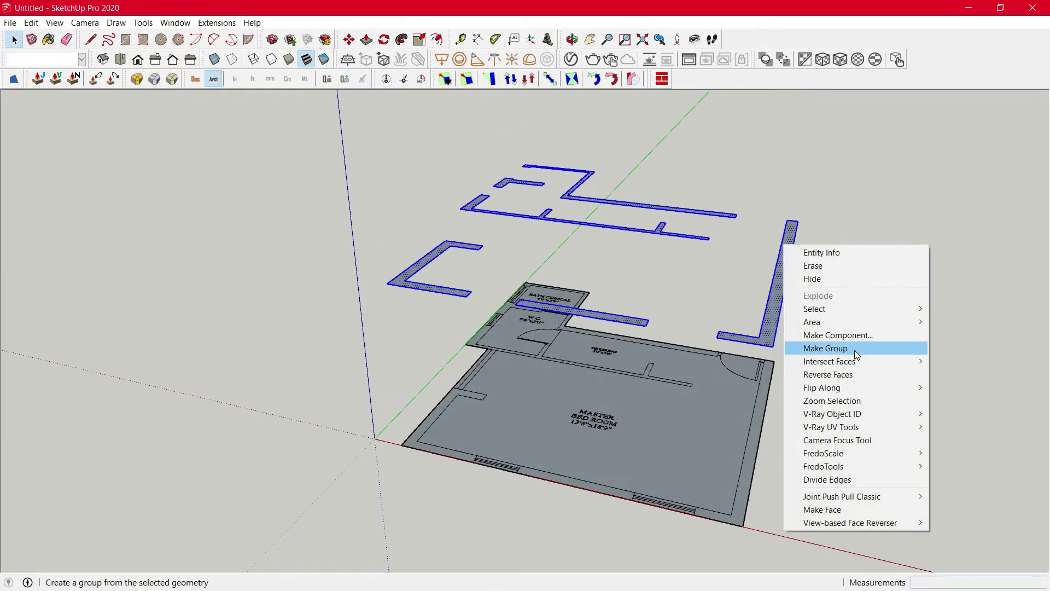
left_click(854, 350)
double_click(781, 282)
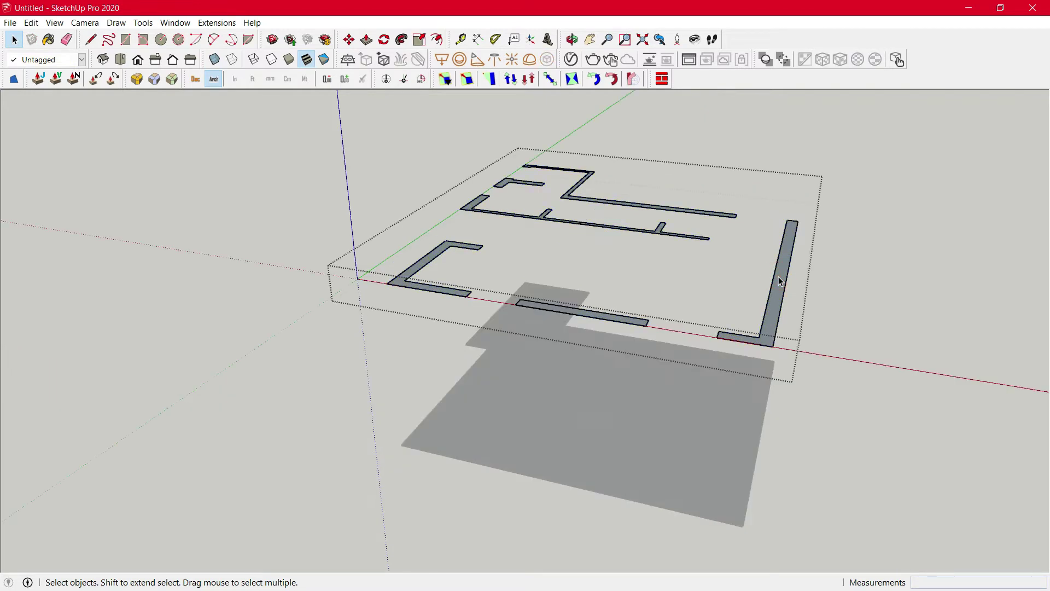
key("ctrl+a")
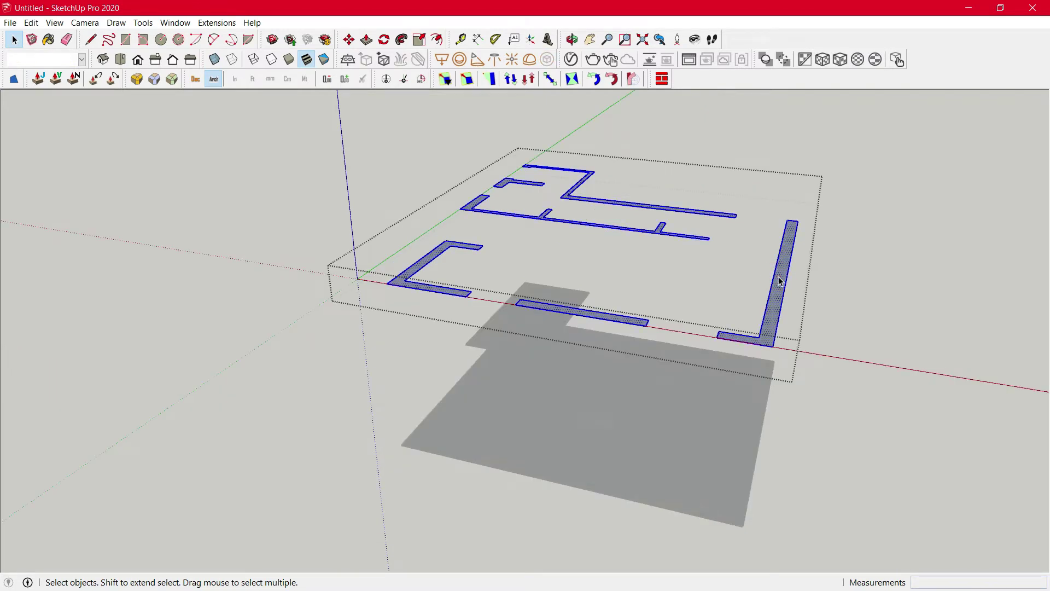
- Extrude the selected wall faces 10' with Joint Push Pull and inspect the new walls
left_click(74, 80)
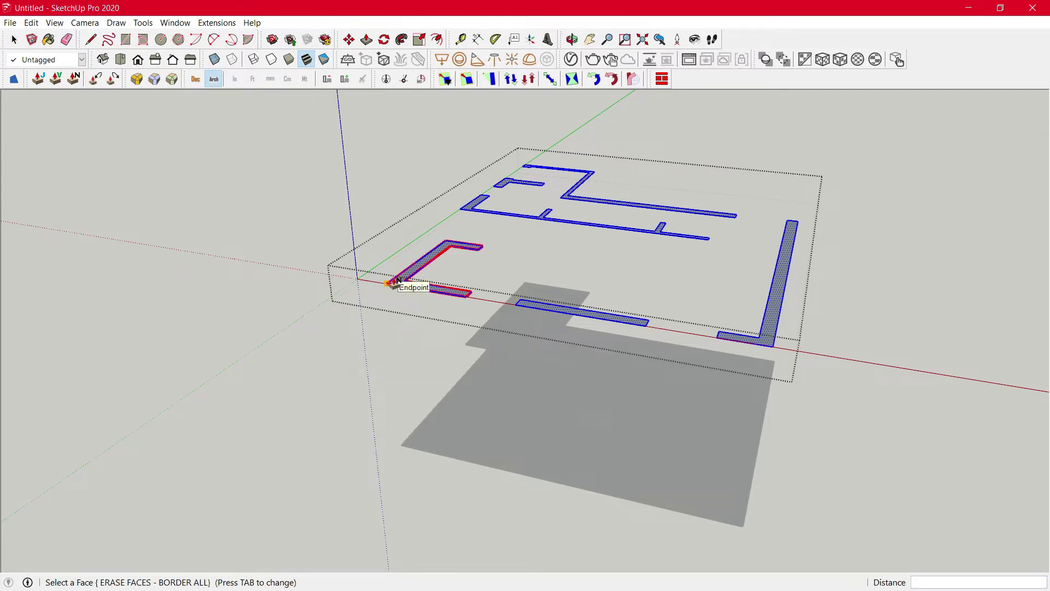
left_click_drag(393, 283, 395, 354)
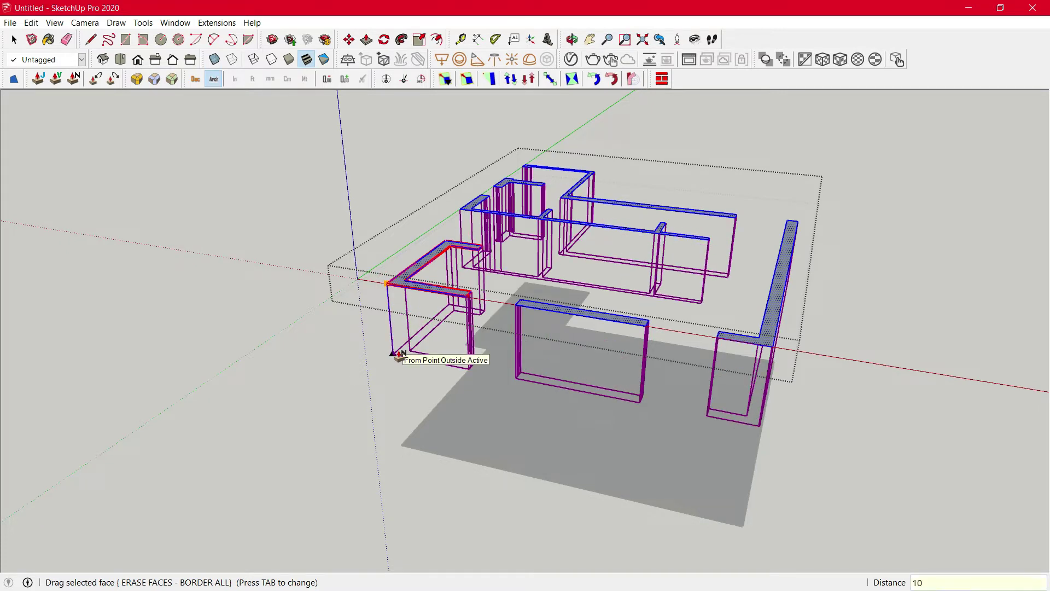
key("Return")
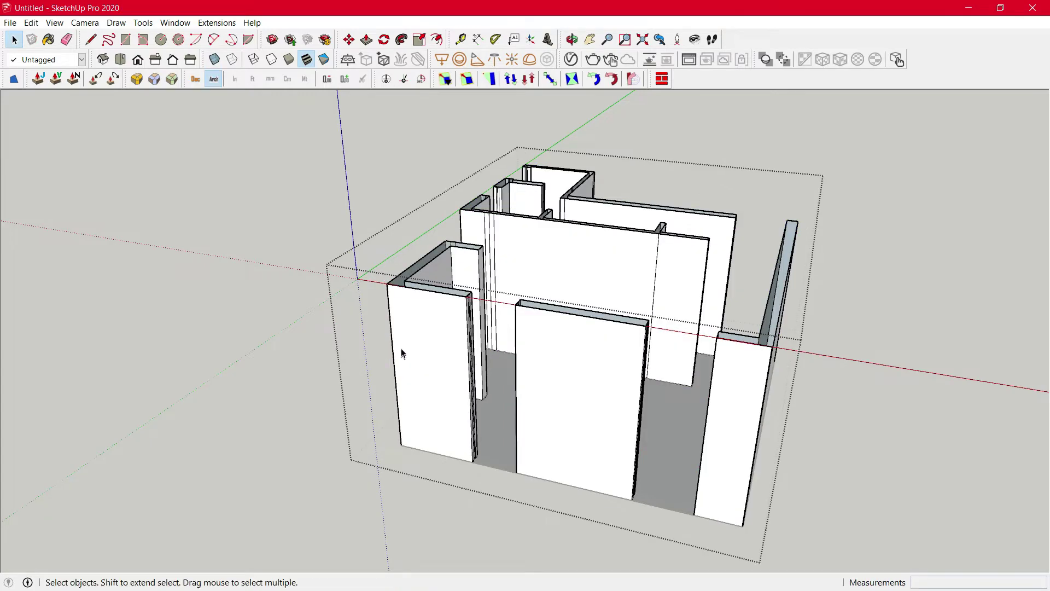
middle_click_drag(421, 312, 353, 295)
scroll(365, 279, "up", 2)
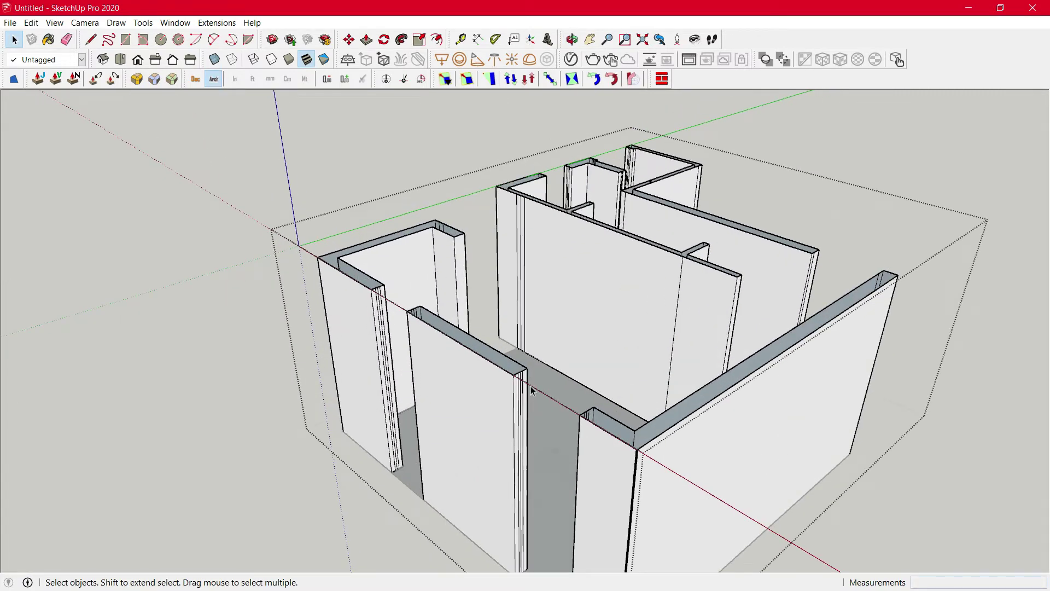
- Orbit around the new walls to find stray edges, briefly selecting then clearing the top edges
middle_click_drag(608, 428, 369, 178)
left_click_drag(294, 151, 862, 273)
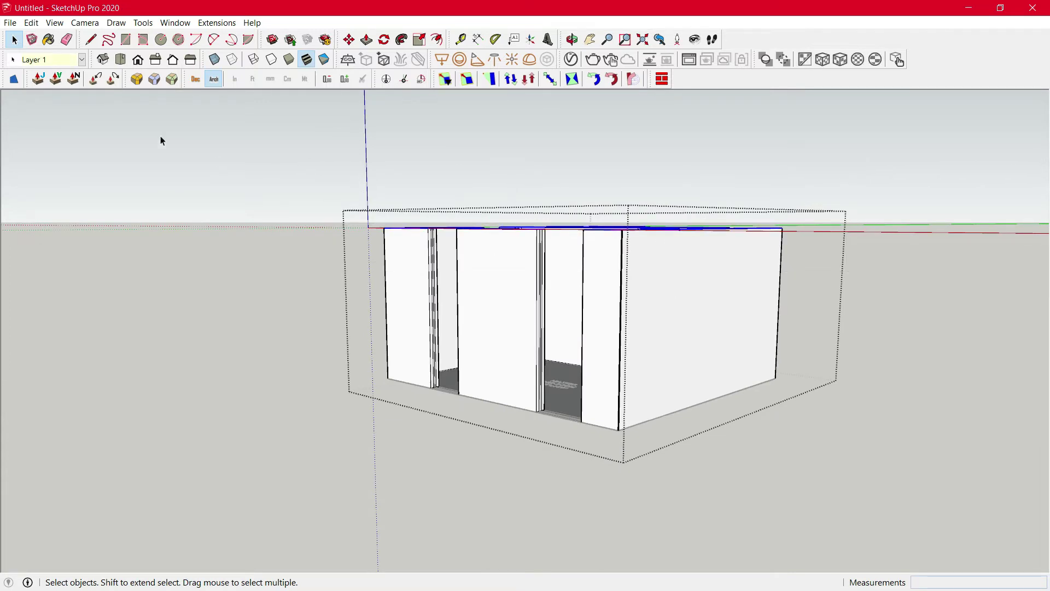
left_click(19, 81)
middle_click_drag(547, 251, 474, 359)
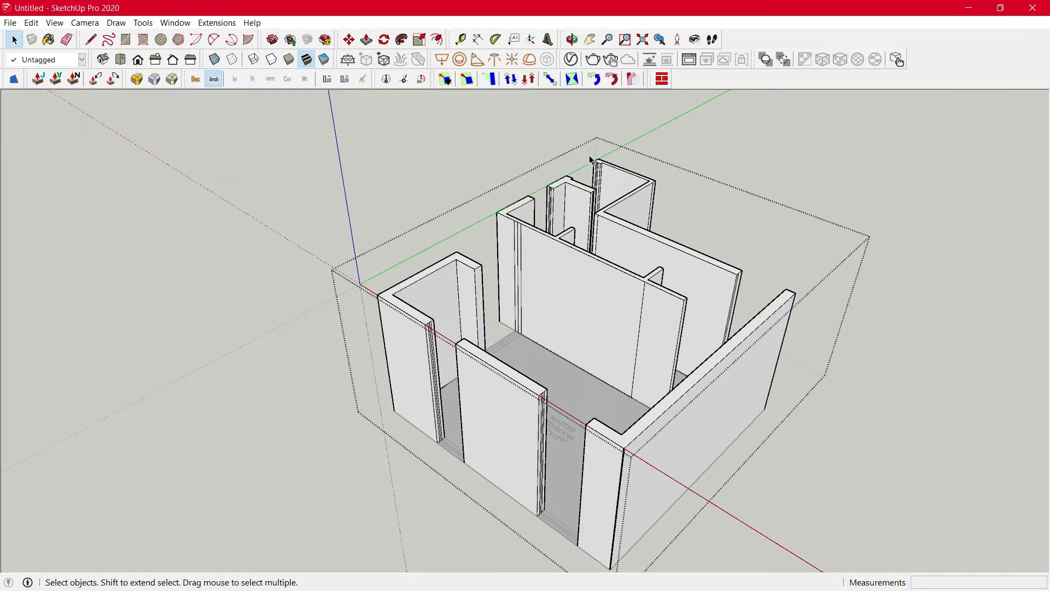
scroll(577, 164, "up", 2)
scroll(579, 232, "down", 2)
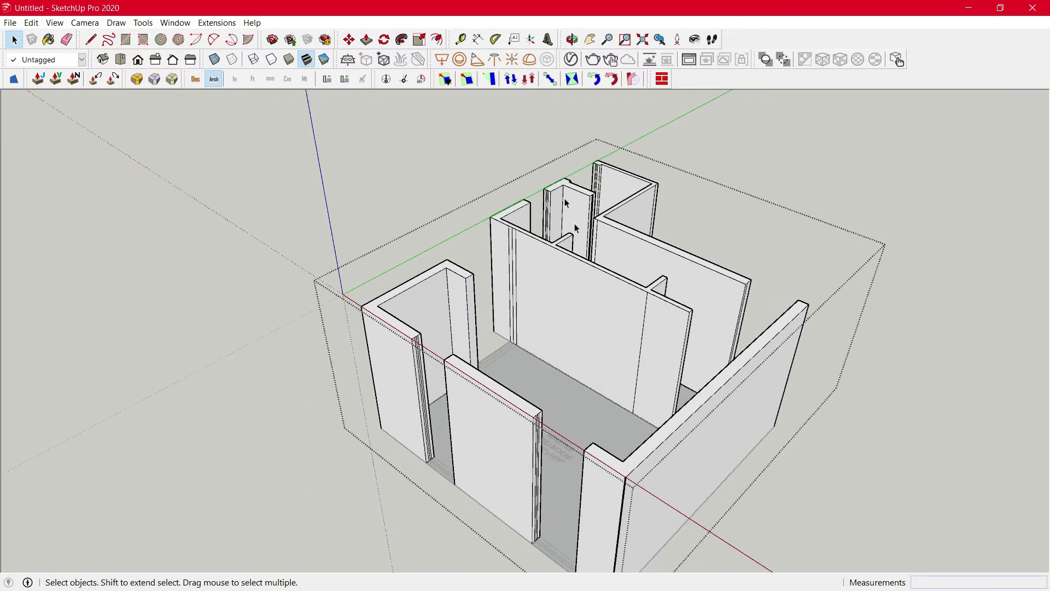
middle_click_drag(579, 232, 484, 315)
scroll(483, 315, "up", 4)
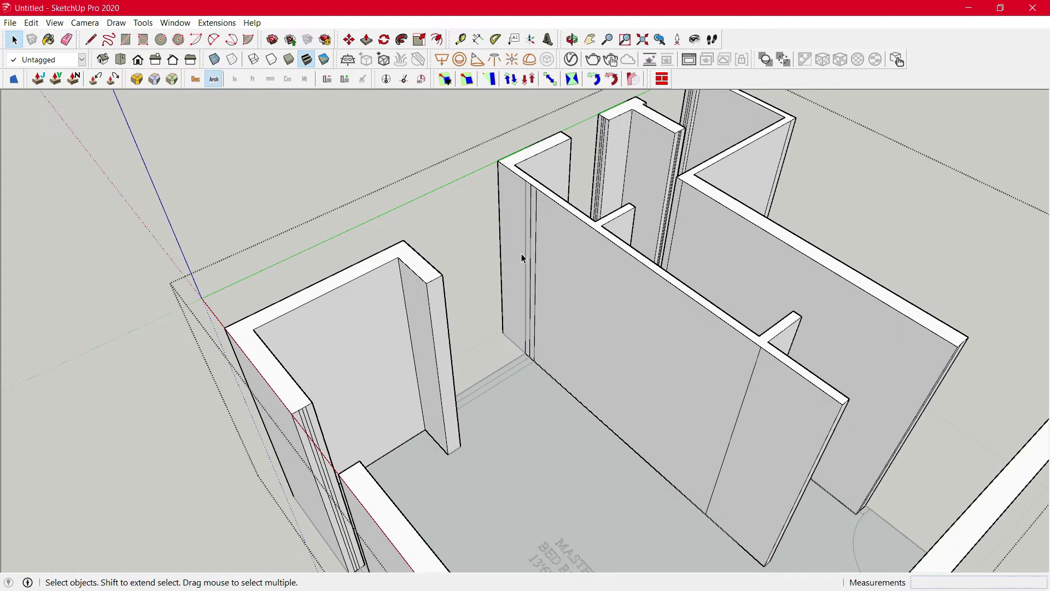
scroll(521, 253, "down", 3)
- Erase the thin stray edges on the wall faces, then select a short wall top edge
key("e")
scroll(366, 361, "up", 4)
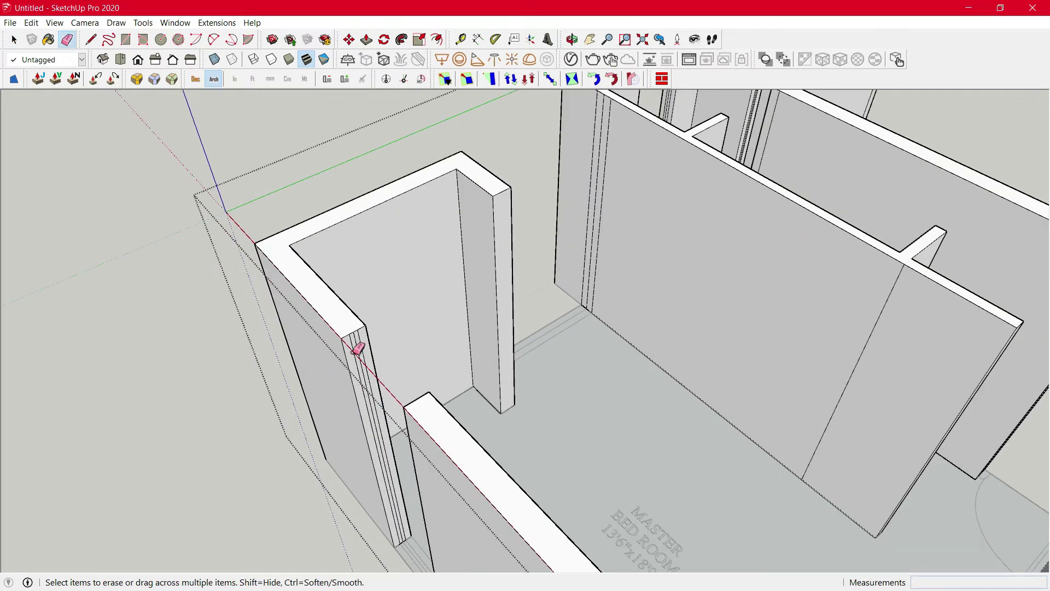
left_click_drag(356, 348, 361, 343)
scroll(360, 339, "down", 4)
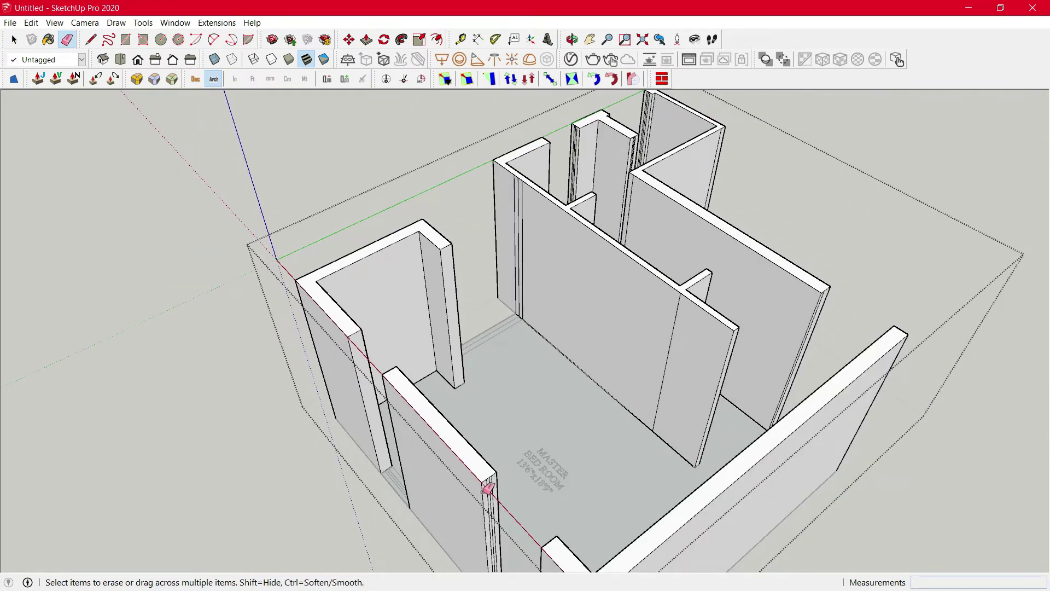
left_click_drag(490, 488, 498, 486)
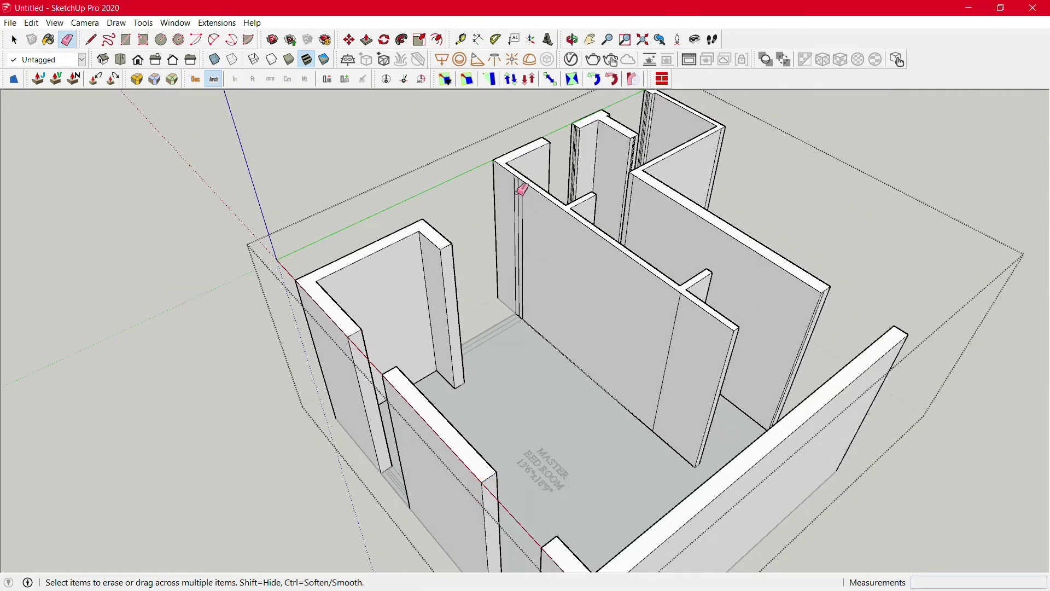
left_click(518, 191)
key("space")
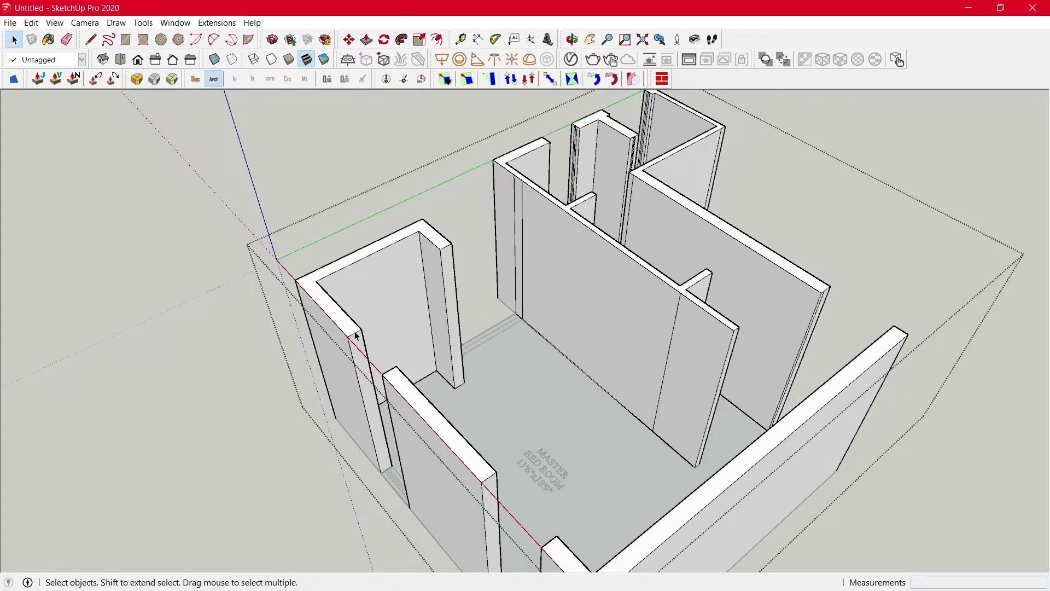
left_click(355, 331)
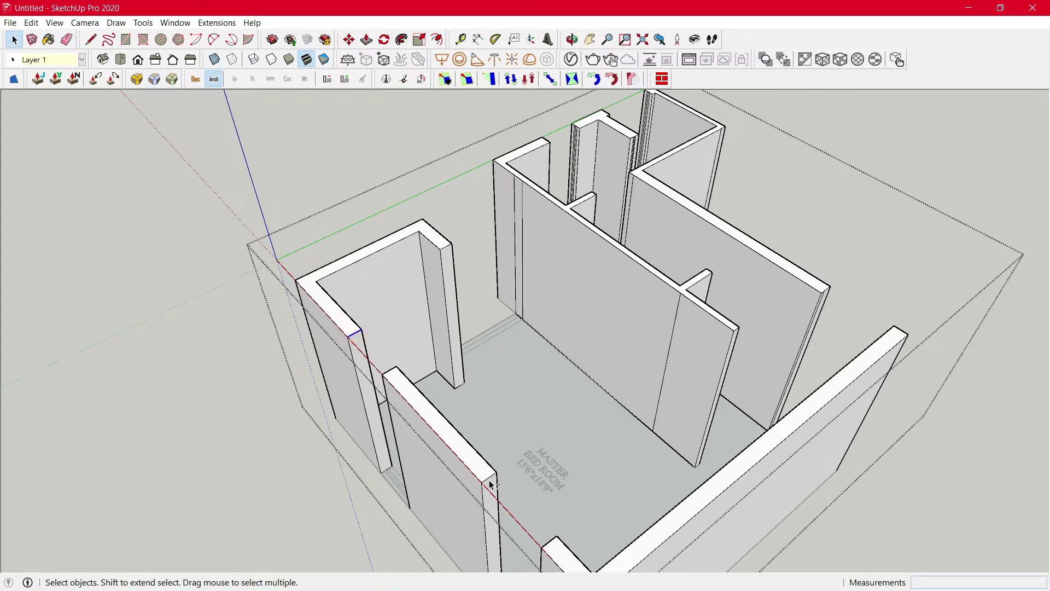
- Make a copy of the selected wall edge at a typed distance using Move with Ctrl
scroll(487, 481, "down", 2)
key("m")
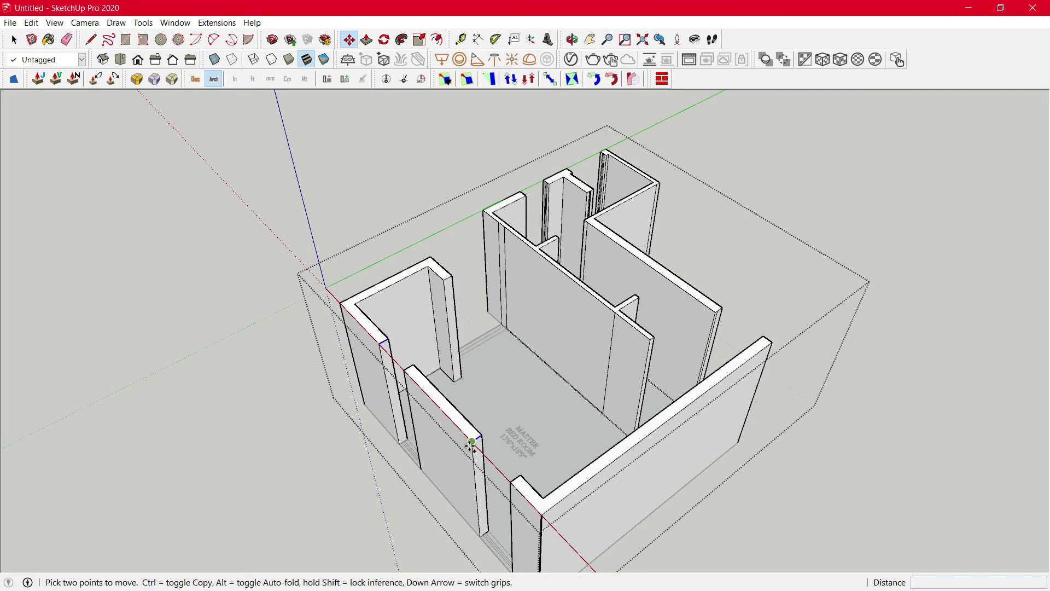
left_click(472, 441)
key("ctrl")
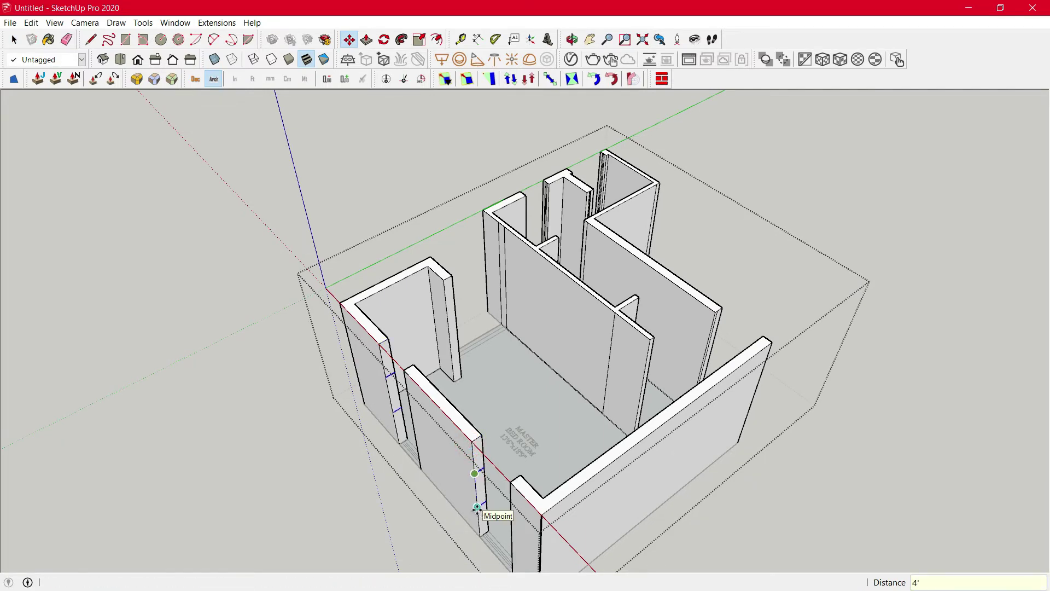
key("Return")
key("space")
- Push two wall faces through the wall with Joint Push Pull to cut openings
key("j")
left_click(386, 358)
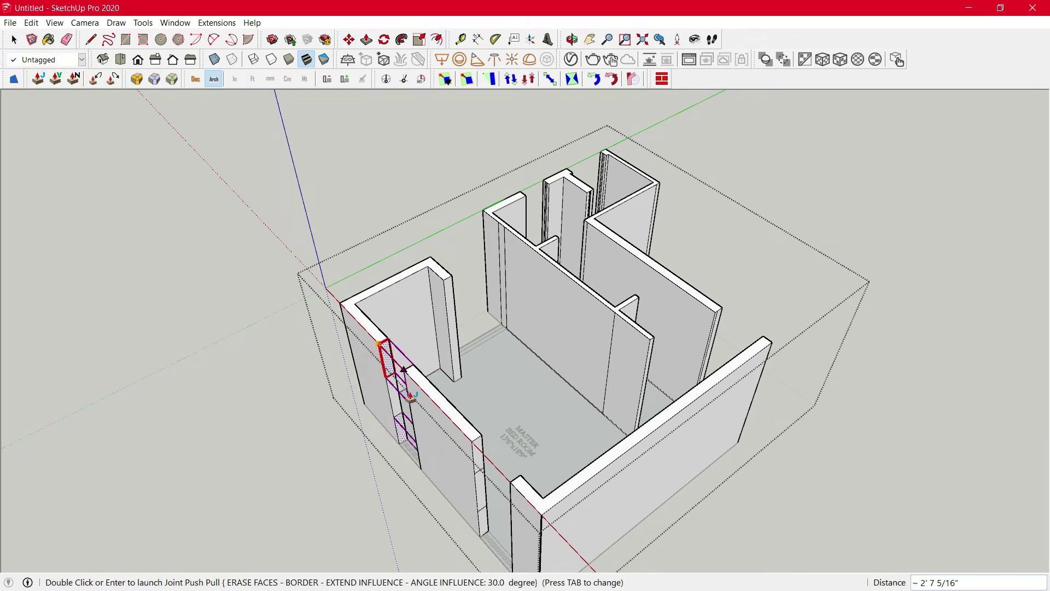
double_click(453, 448)
left_click(37, 79)
left_click(478, 455)
left_click(511, 481)
double_click(504, 294)
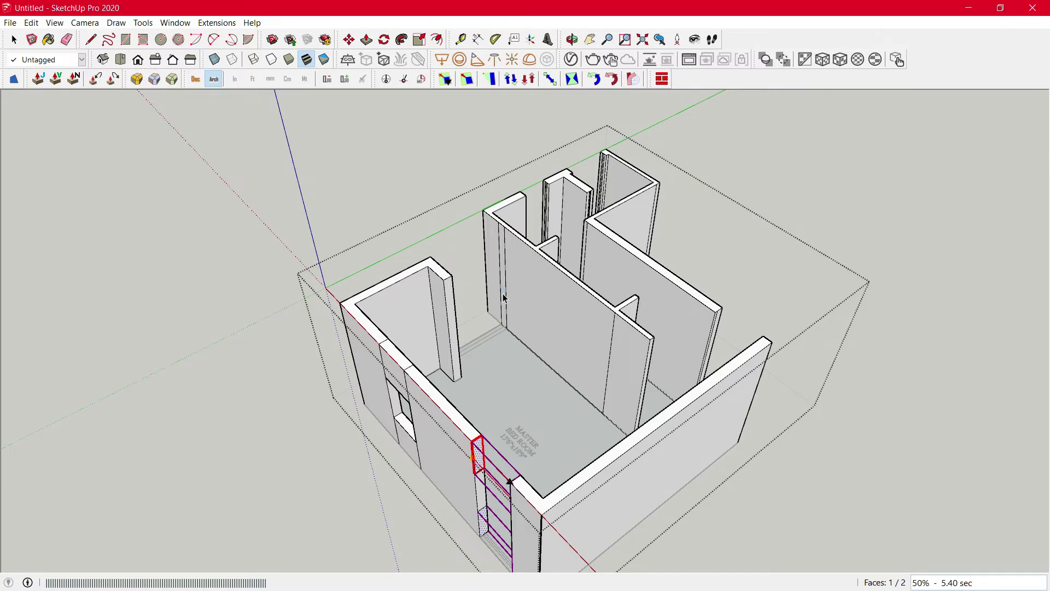
- Erase the leftover edges around the openings and bring the pillar into view
scroll(547, 368, "up", 10)
key("e")
mouse_move(346, 219)
left_mouse_down()
mouse_move(464, 312)
mouse_move(459, 302)
mouse_move(367, 358)
left_mouse_up()
key("space")
scroll(549, 226, "down", 5)
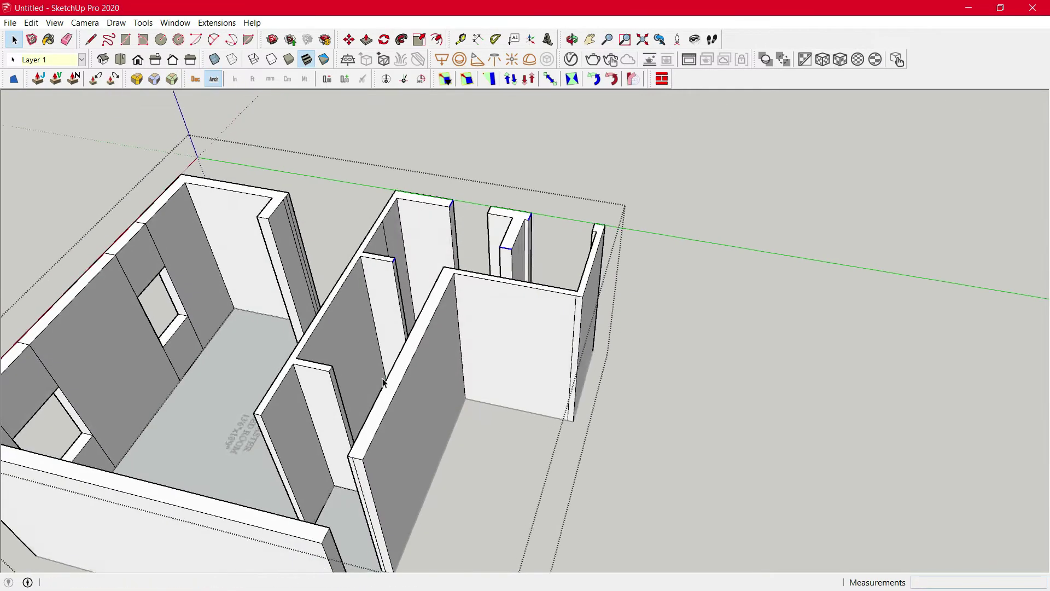
mouse_move(339, 356)
middle_mouse_down()
mouse_move(350, 356)
mouse_move(335, 357)
middle_mouse_up()
scroll(399, 269, "up", 5)
scroll(400, 269, "down", 5)
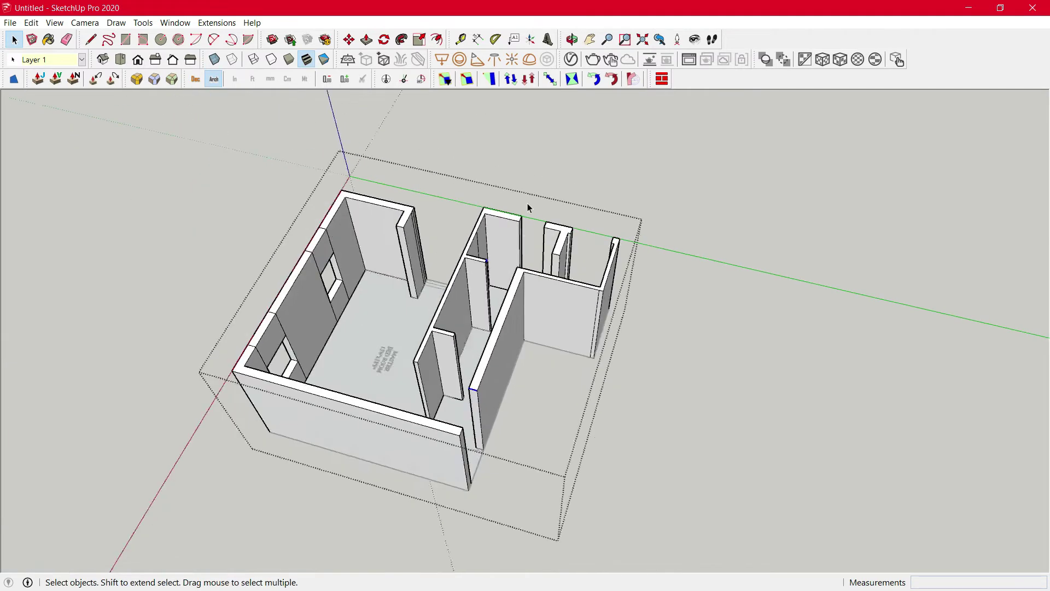
middle_click_drag(527, 206, 547, 328)
scroll(547, 328, "up", 5)
- Copy the pillar edge 3 over with Move and Ctrl
left_click(570, 356)
key("m")
key("ctrl")
left_click(600, 316)
type("3")
key("Return")
key("space")
key("m")
key("ctrl")
left_click(589, 385)
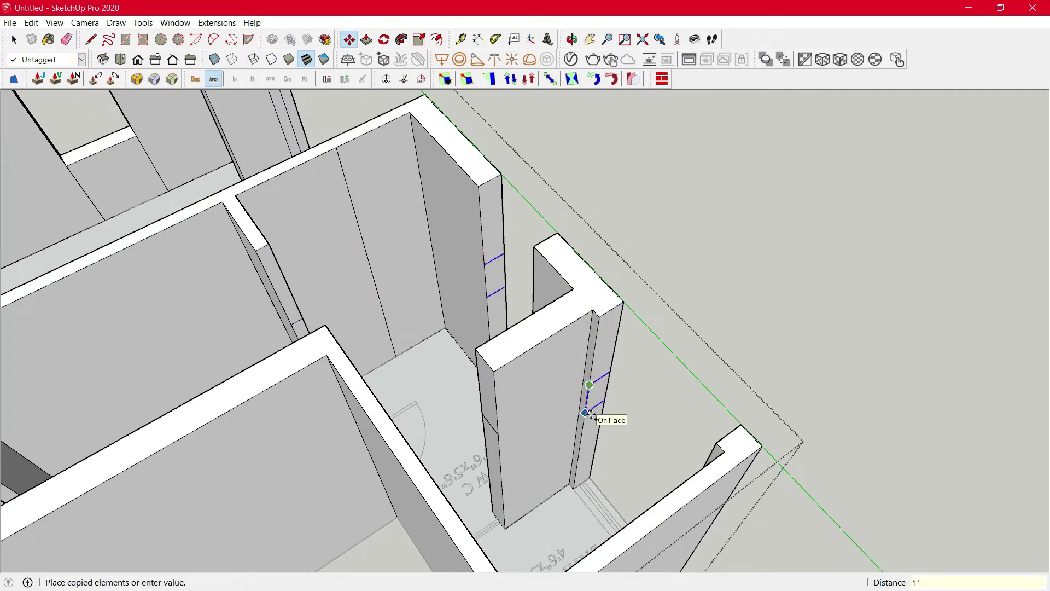
key("space")
- Extend the lower and upper pillar faces out to the neighbouring wall with Joint Push Pull
key("e")
left_click(619, 318)
double_click(729, 435)
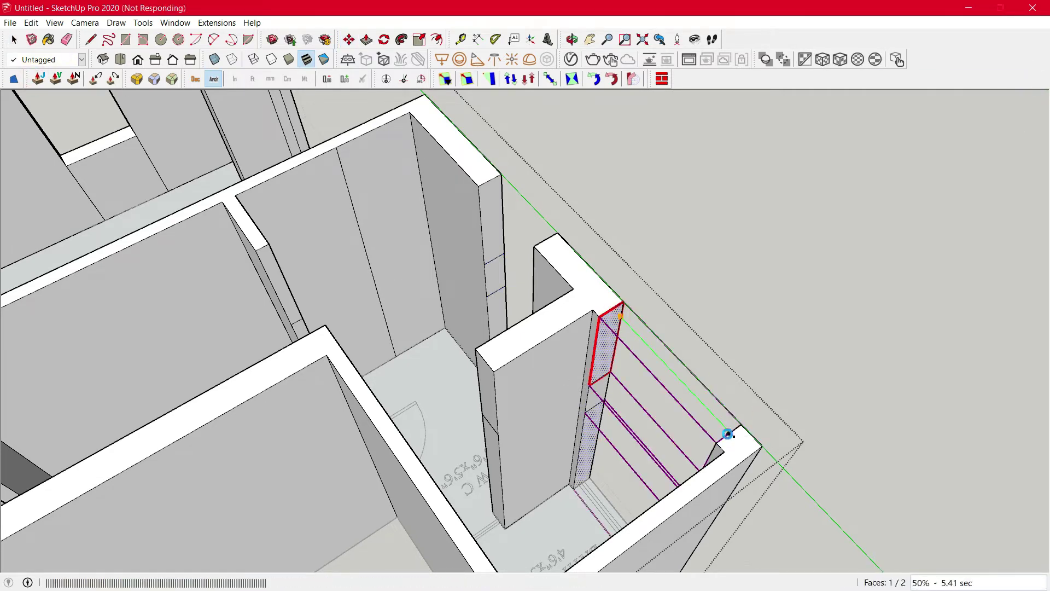
left_click(486, 208)
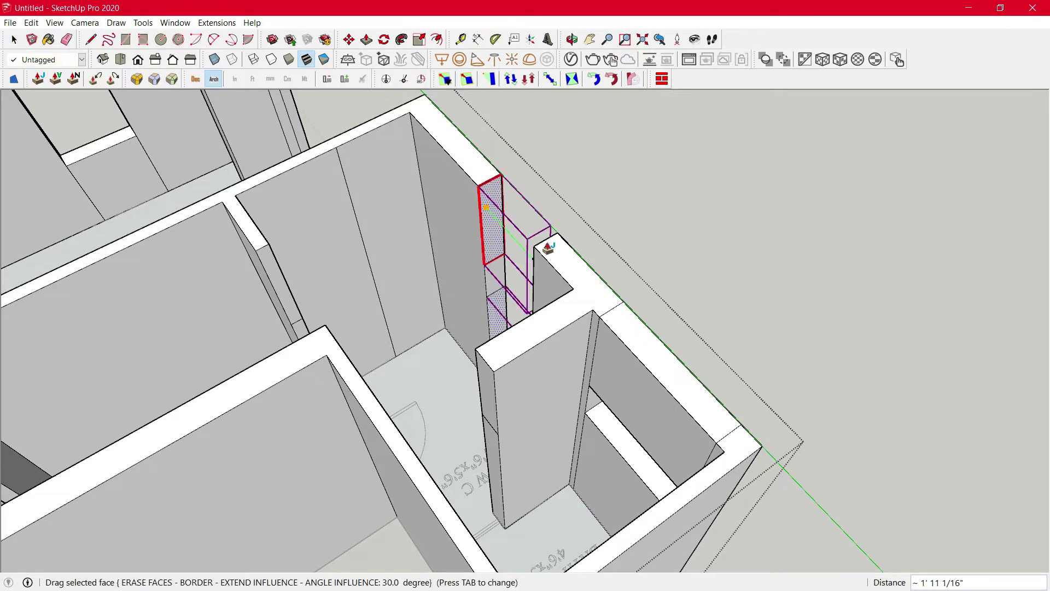
double_click(543, 246)
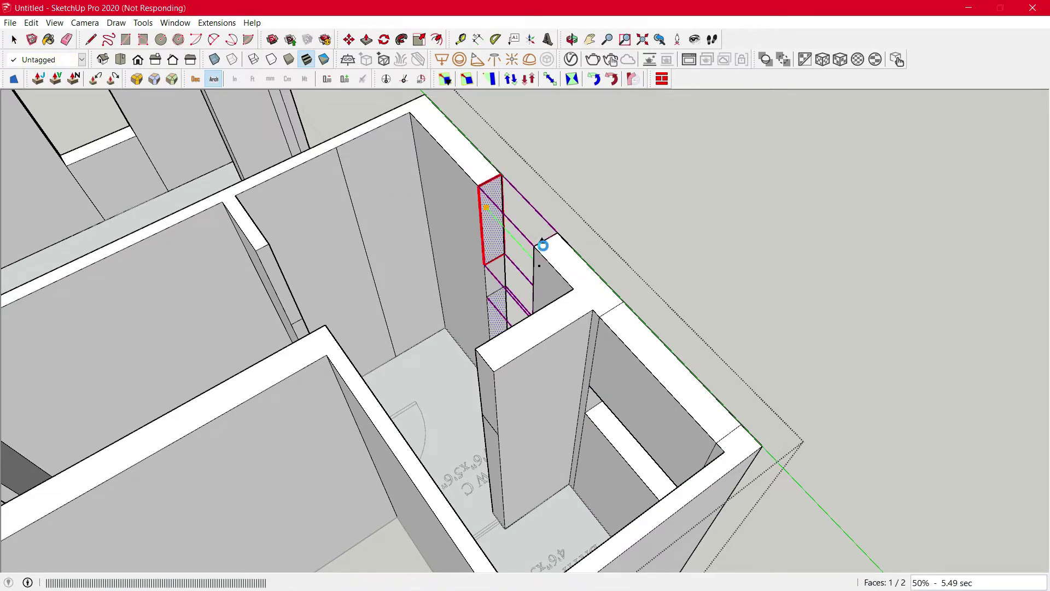
key("p")
scroll(492, 268, "down", 3)
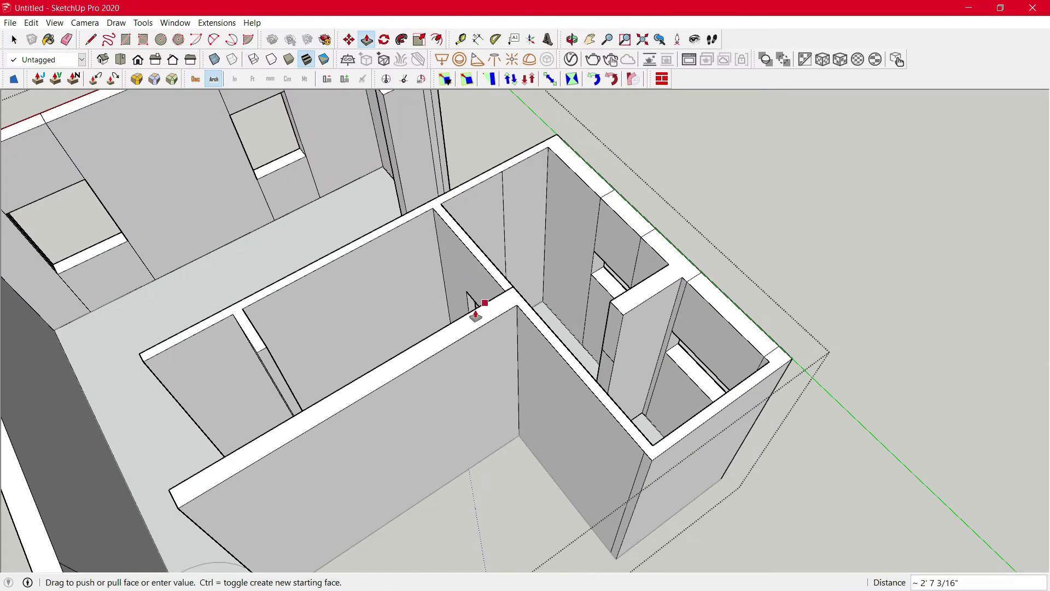
scroll(475, 313, "down", 3)
middle_click_drag(453, 446, 492, 230)
- Erase the three stray vertical edges on the house's front wall
key("space")
scroll(459, 158, "up", 3)
key("m")
key("ctrl")
left_click(455, 143)
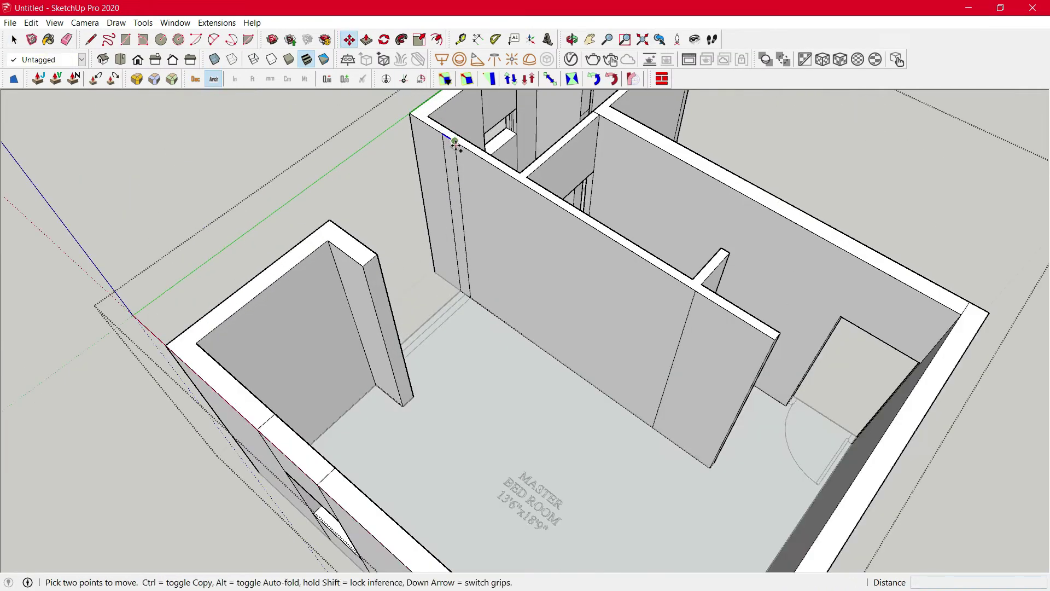
key("p")
scroll(547, 235, "down", 5)
key("space")
mouse_move(416, 394)
middle_mouse_down()
mouse_move(432, 403)
mouse_move(465, 383)
mouse_move(445, 415)
middle_mouse_up()
key("space")
scroll(465, 383, "up", 5)
key("e")
mouse_move(445, 415)
left_mouse_down()
mouse_move(703, 421)
mouse_move(506, 308)
mouse_move(720, 318)
left_mouse_up()
- Orbit over the interior walls and get the Eraser ready again
middle_click_drag(719, 317, 334, 291)
scroll(492, 187, "up", 5)
mouse_move(492, 187)
middle_mouse_down()
mouse_move(665, 159)
mouse_move(690, 373)
middle_mouse_up()
scroll(690, 373, "down", 8)
middle_click_drag(644, 328, 584, 334)
scroll(584, 335, "up", 5)
key("l")
left_click(698, 356)
scroll(408, 251, "down", 6)
key("Escape")
key("space")
key("e")
scroll(508, 224, "up", 6)
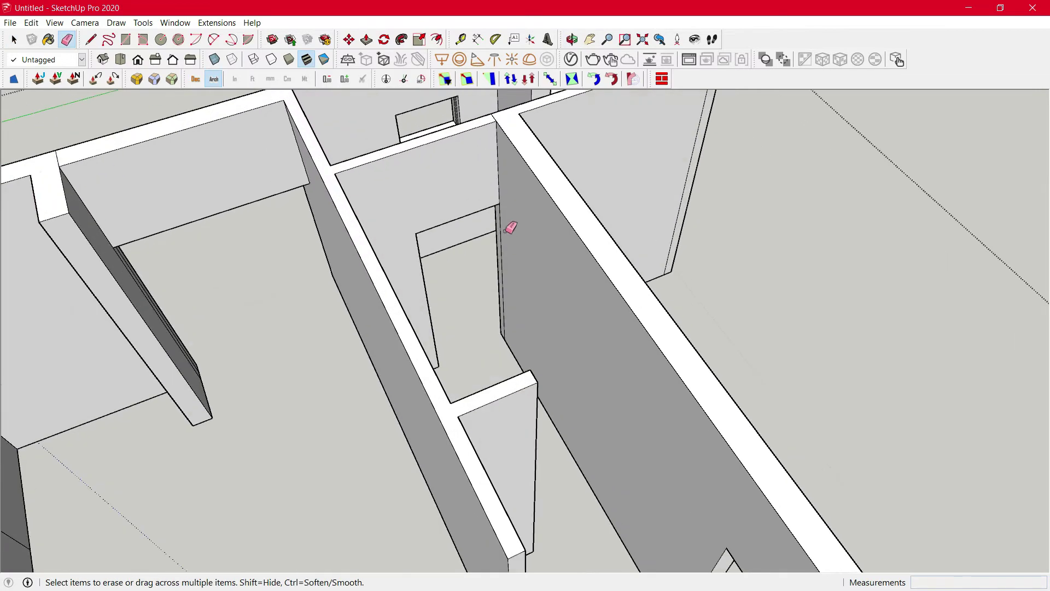
scroll(508, 224, "down", 6)
- Orbit around the house and pan the view onto the master bedroom
mouse_move(492, 487)
middle_mouse_down()
mouse_move(762, 565)
mouse_move(552, 309)
middle_mouse_up()
scroll(552, 309, "up", 4)
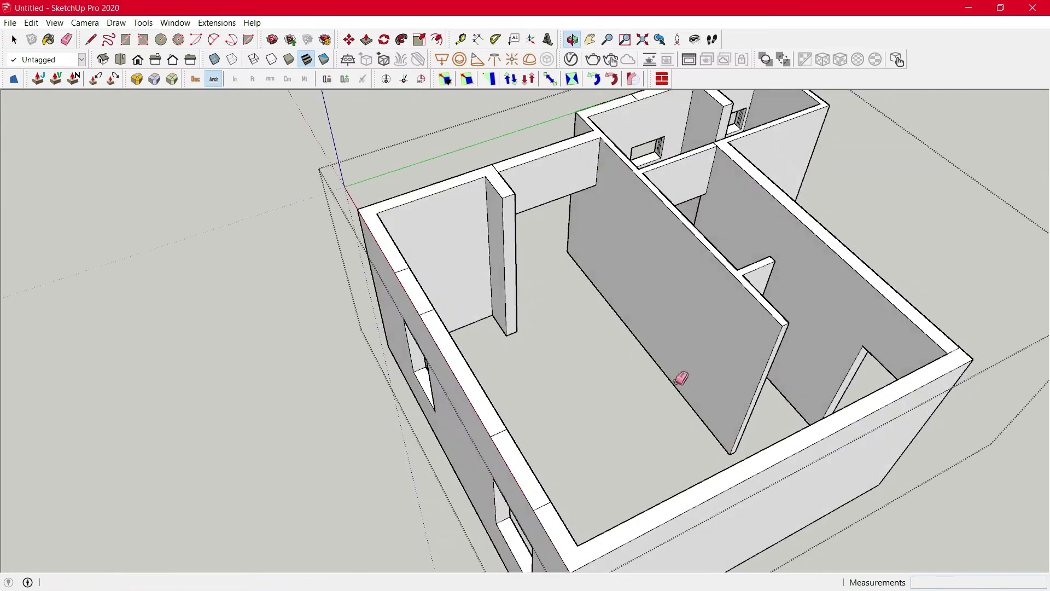
scroll(552, 309, "down", 6)
key("space")
scroll(520, 271, "up", 3)
middle_click_drag(520, 271, 720, 294)
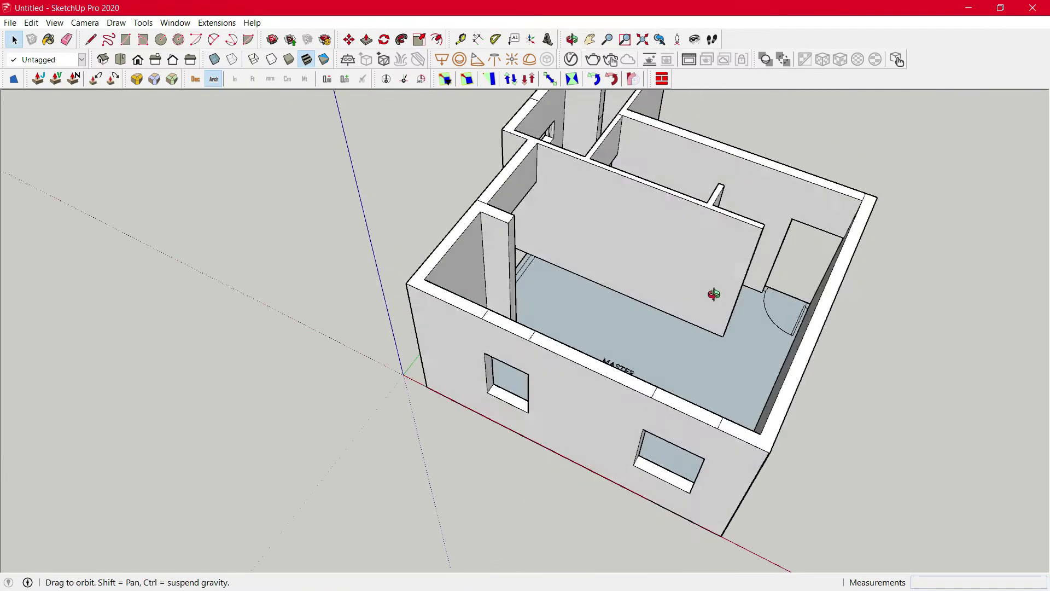
scroll(663, 276, "down", 2)
key("h")
scroll(632, 222, "up", 3)
left_click_drag(212, 262, 211, 213)
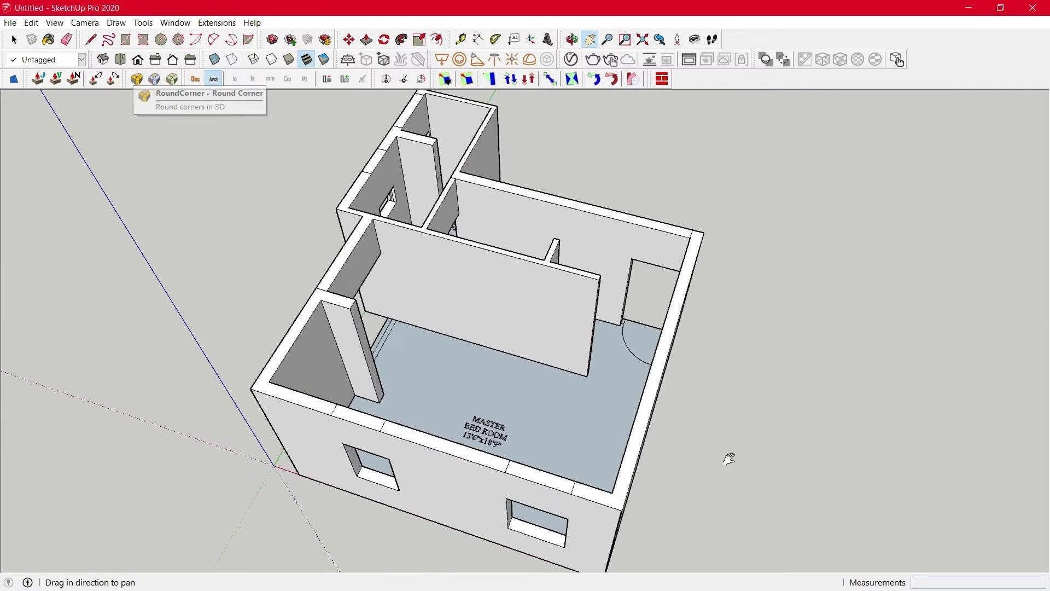
- Draw a rectangle on the ground beside the house and push/pull it into a solid box
scroll(794, 490, "up", 4)
key("r")
left_click(484, 335)
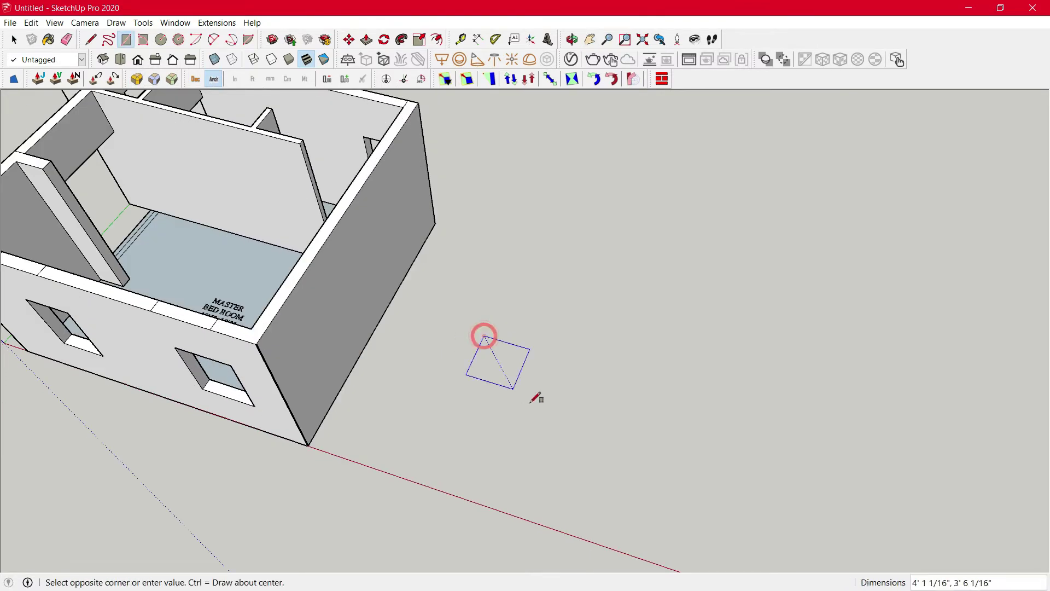
left_click(582, 403)
scroll(576, 405, "up", 5)
key("space")
scroll(757, 367, "down", 3)
scroll(756, 368, "up", 5)
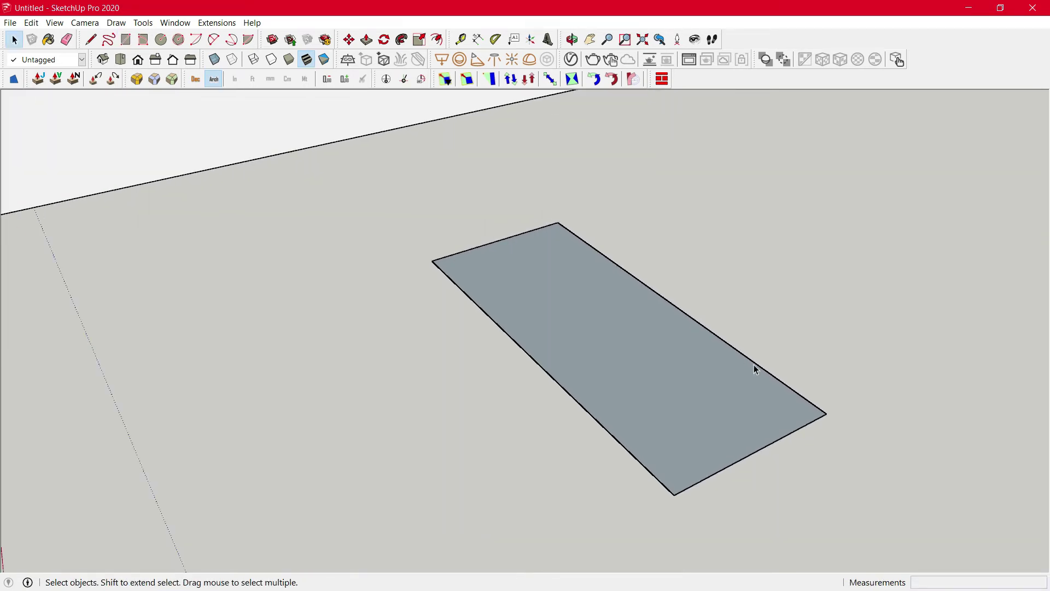
key("p")
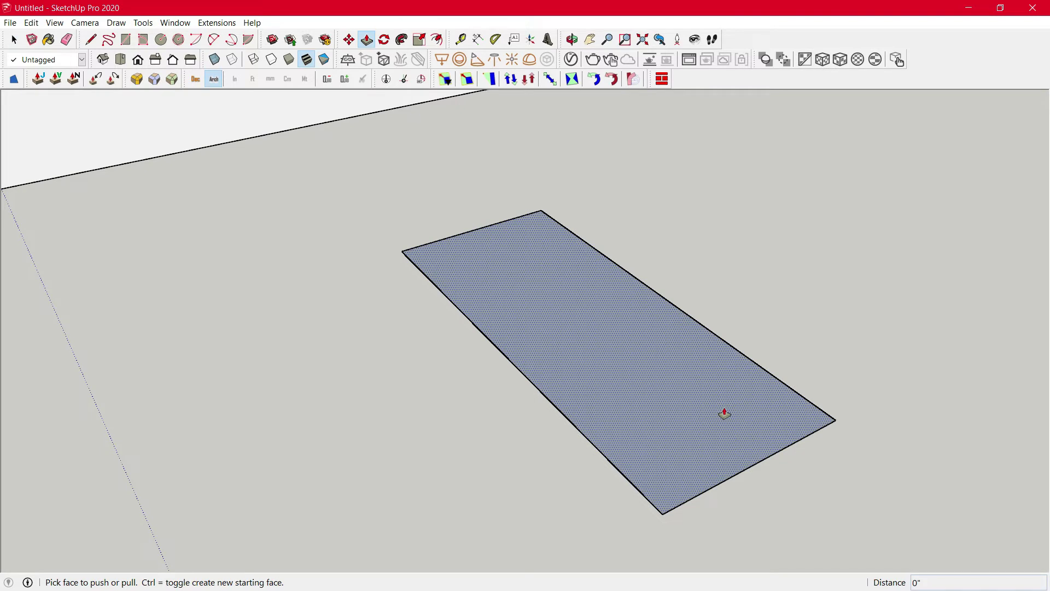
left_click(725, 414)
left_click(748, 288)
key("space")
- Select the whole box, make it a group, and open the group
triple_click(715, 320)
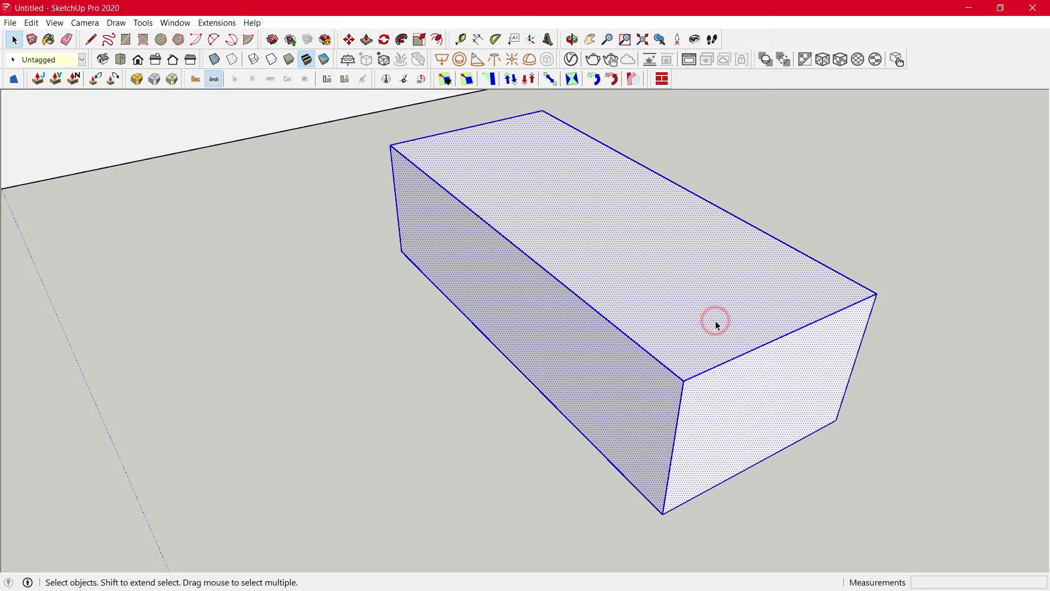
right_click(716, 320)
left_click(798, 124)
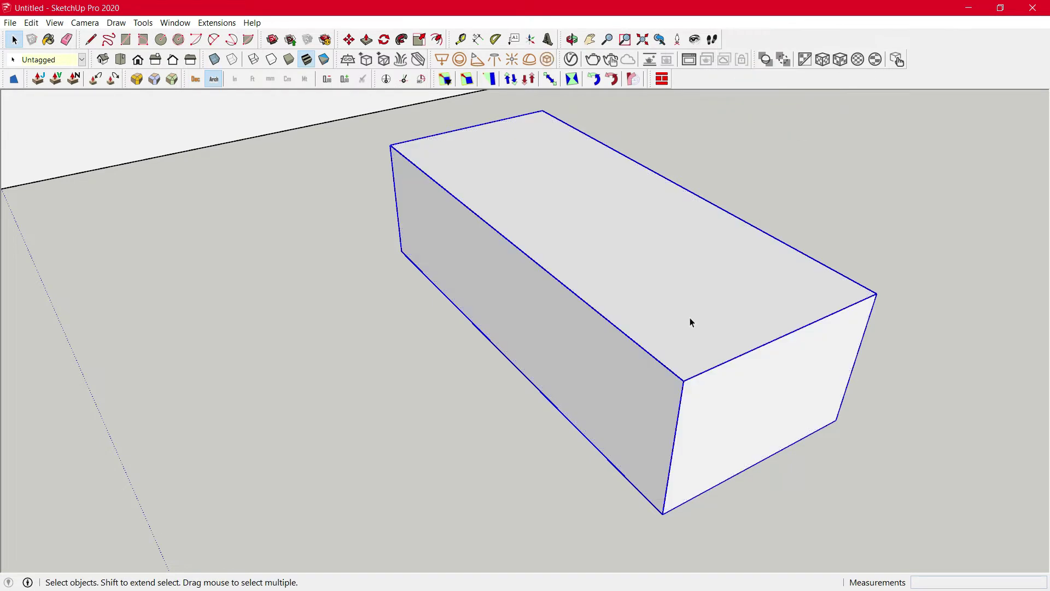
triple_click(690, 317)
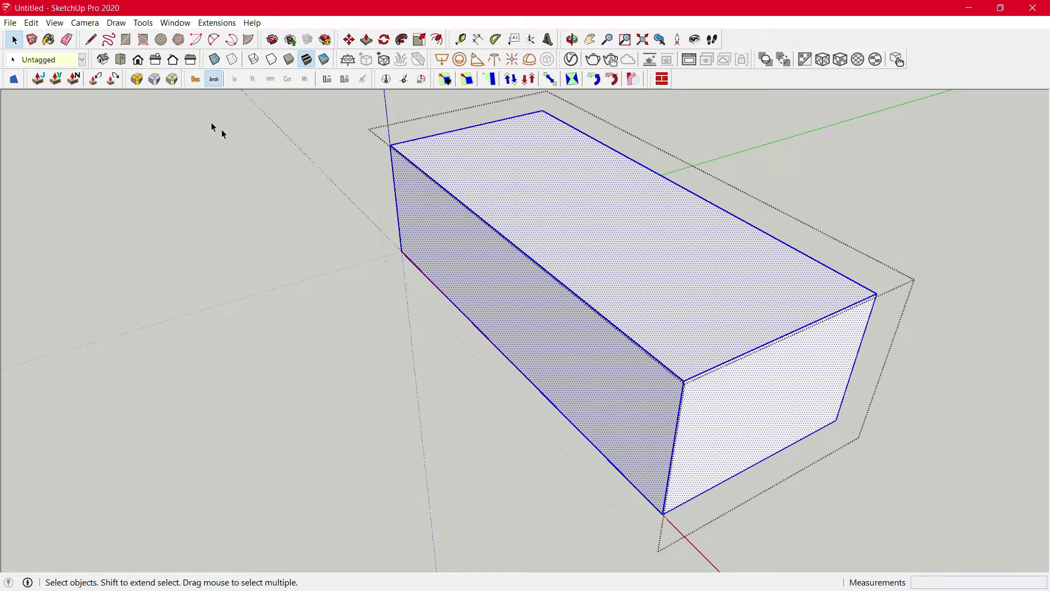
- Round all the box's edges with RoundCorner at a 1" offset and 6 segments
left_click(137, 78)
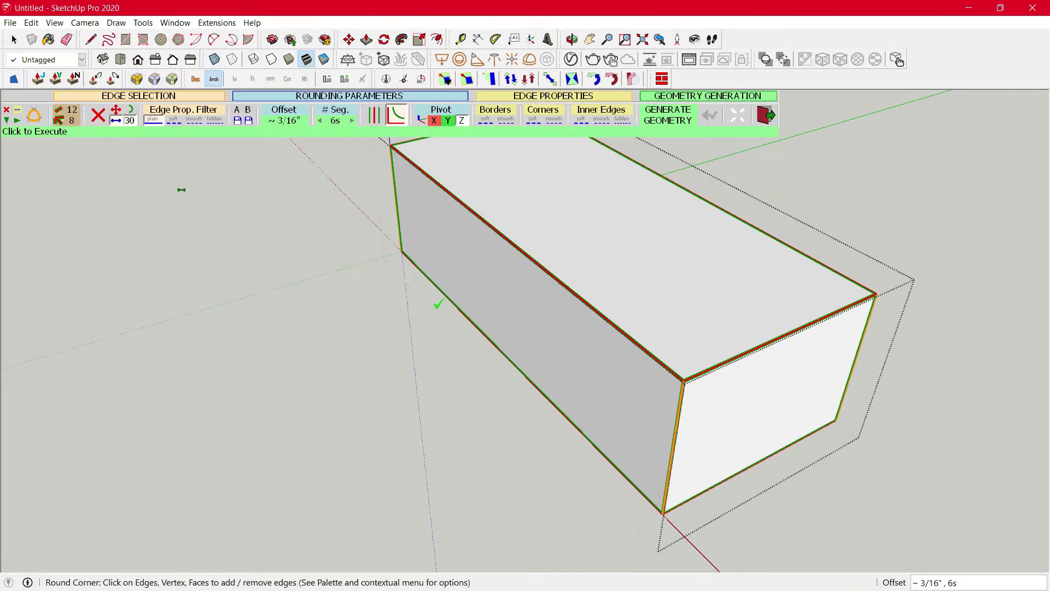
left_click(296, 121)
type("1\"")
key("Return")
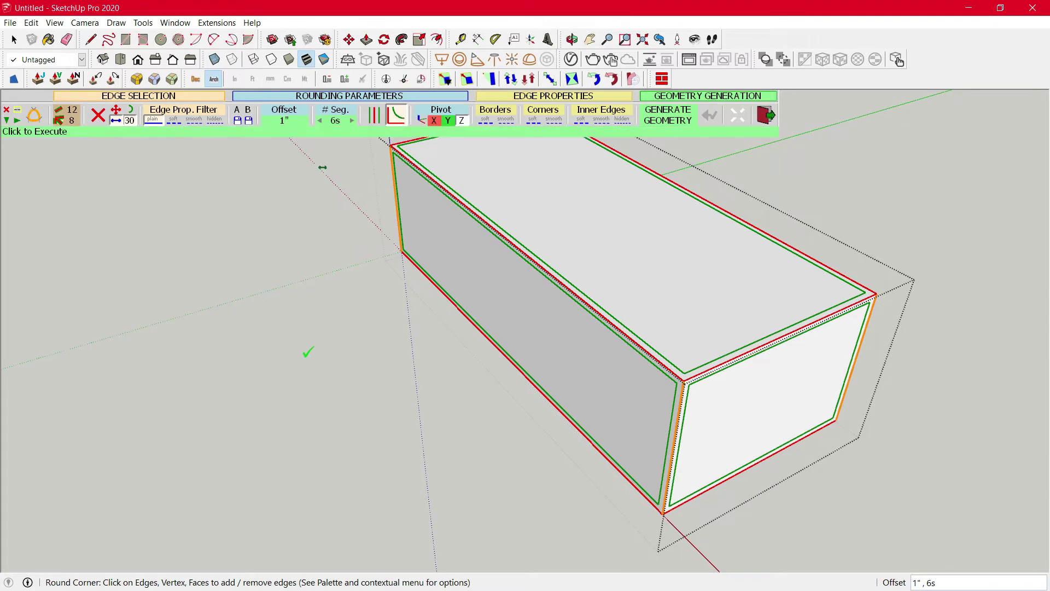
left_click(303, 357)
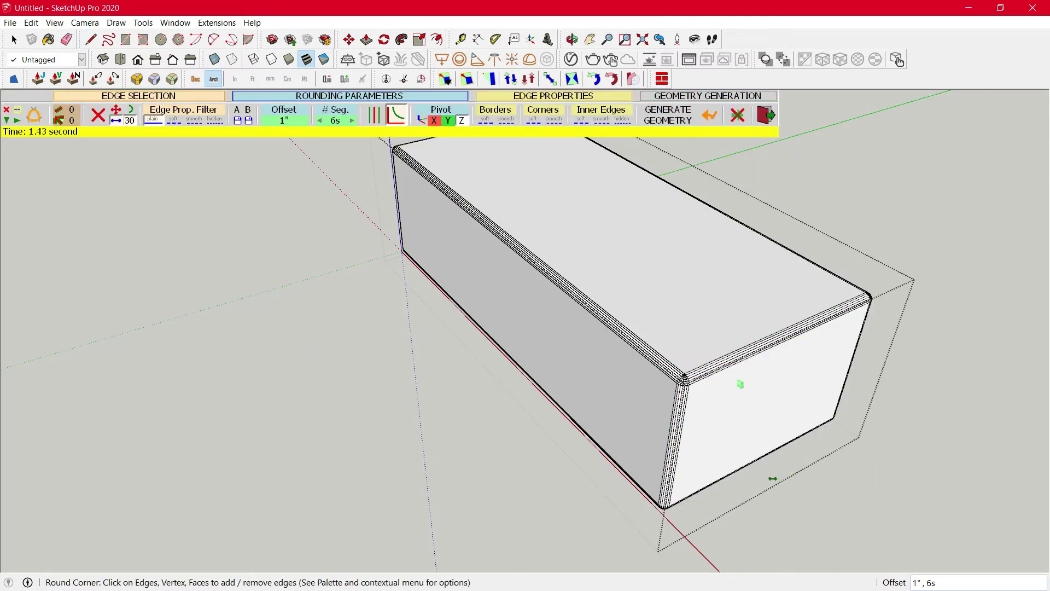
key("space")
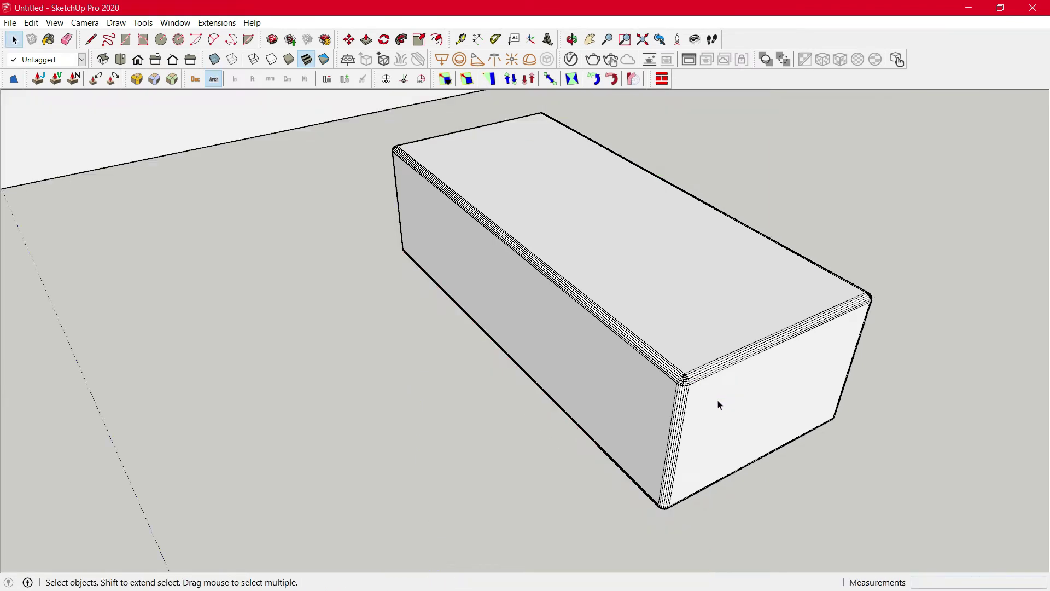
- Enable Soften coplanar for the box in the Soften Edges panel at 20 degrees
left_click(718, 403)
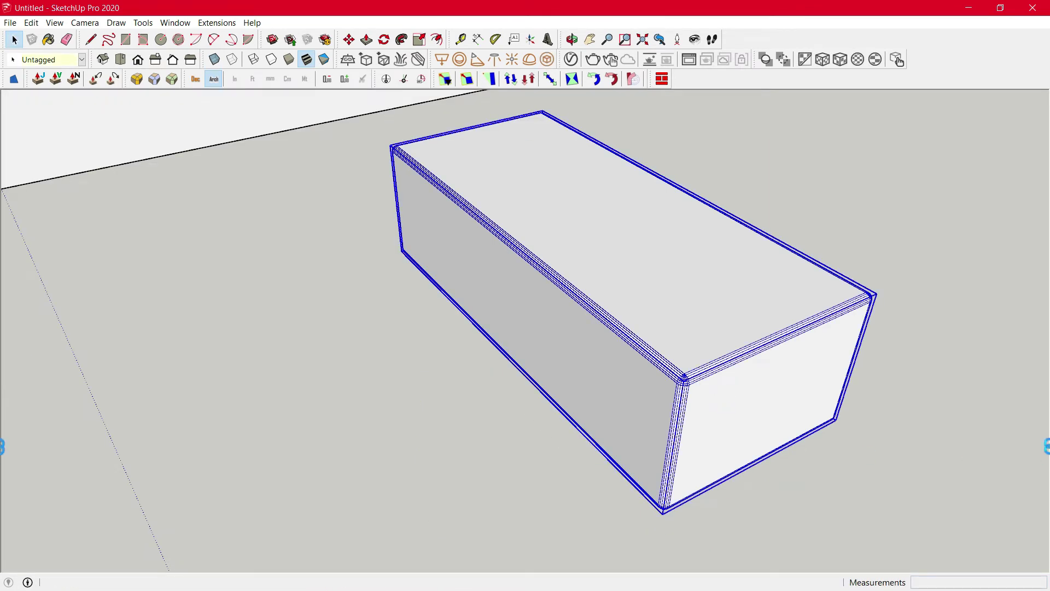
mouse_move(1044, 412)
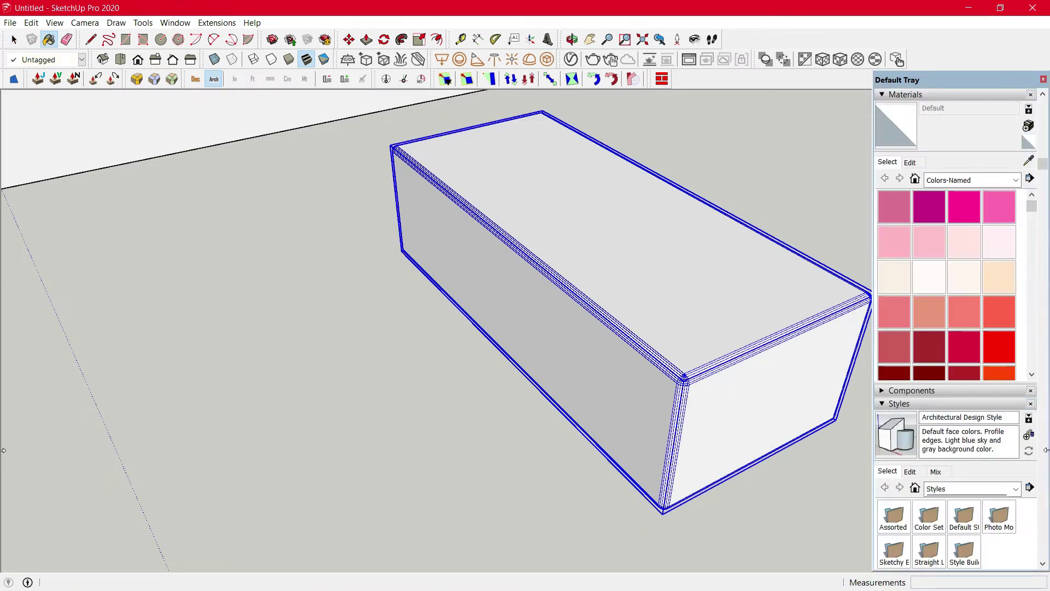
scroll(1028, 470, "down", 15)
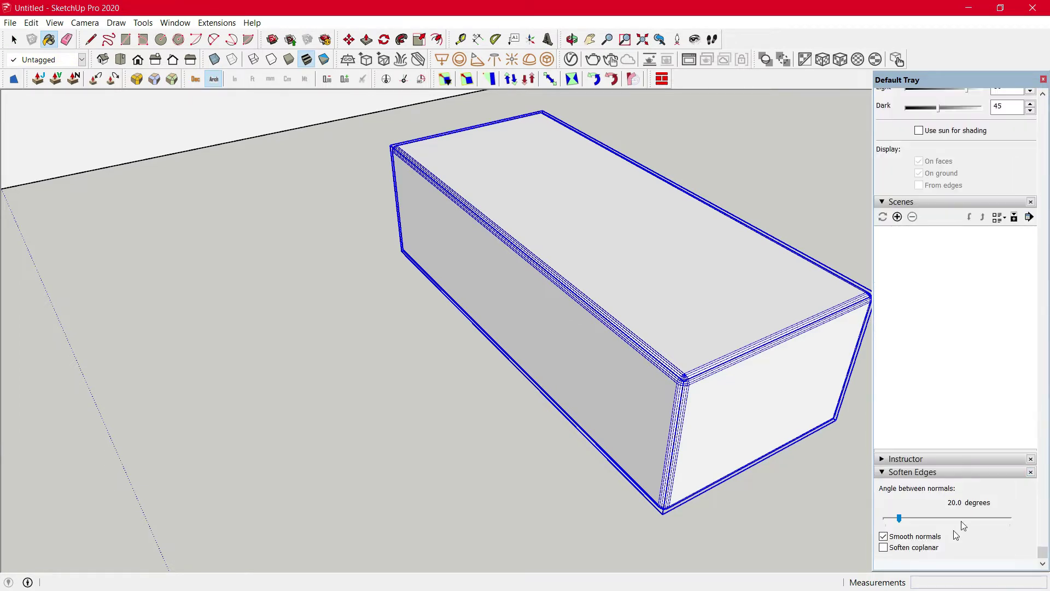
left_click(884, 548)
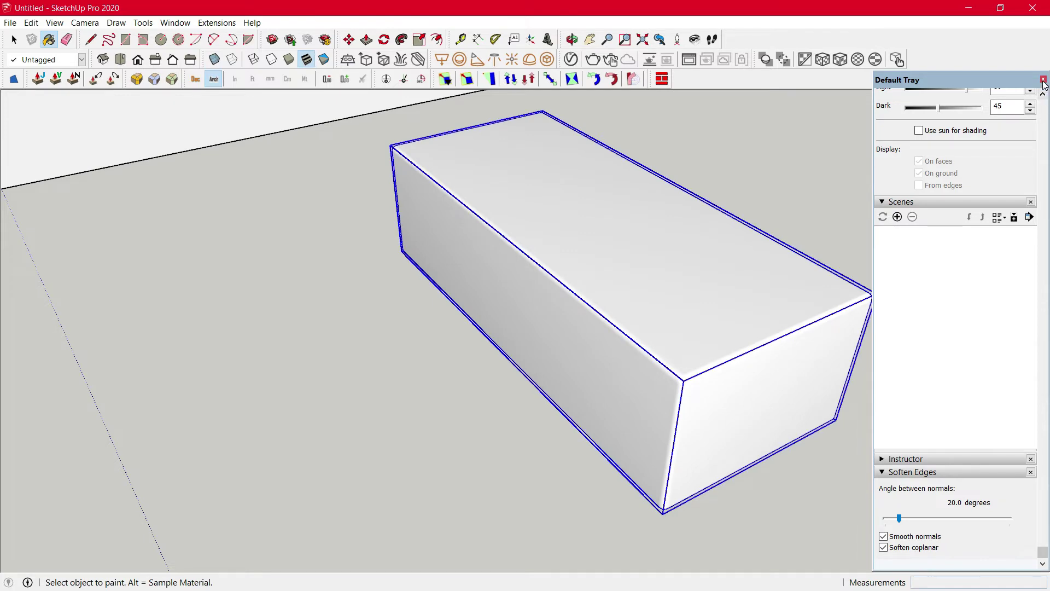
left_click(1043, 80)
key("space")
- Deselect the box and orbit around it to inspect the smoothed corners
middle_click_drag(924, 307, 881, 344)
left_click(881, 341)
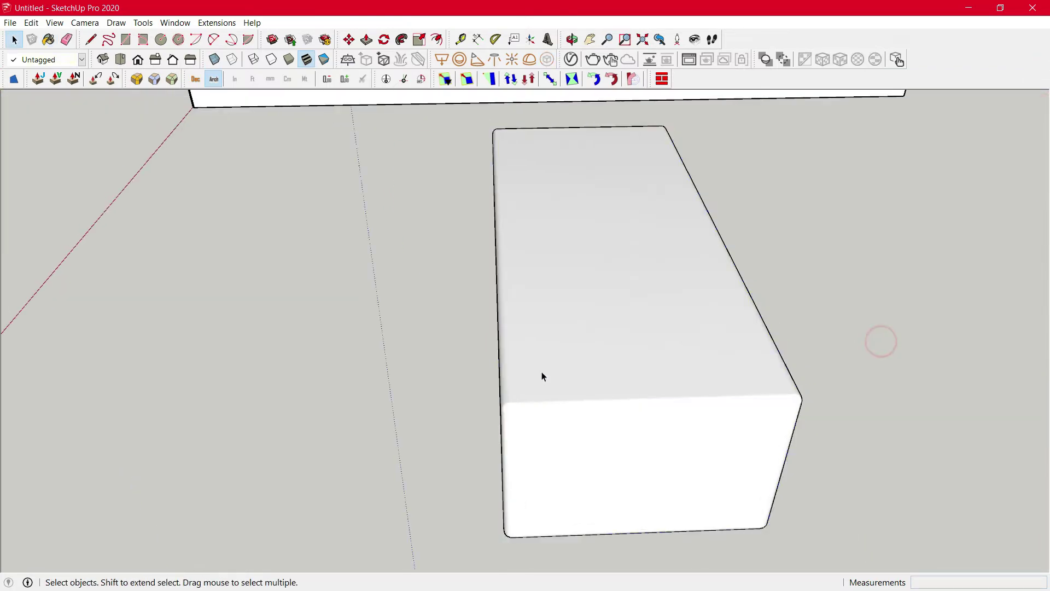
middle_click_drag(545, 378, 799, 393)
scroll(799, 392, "down", 2)
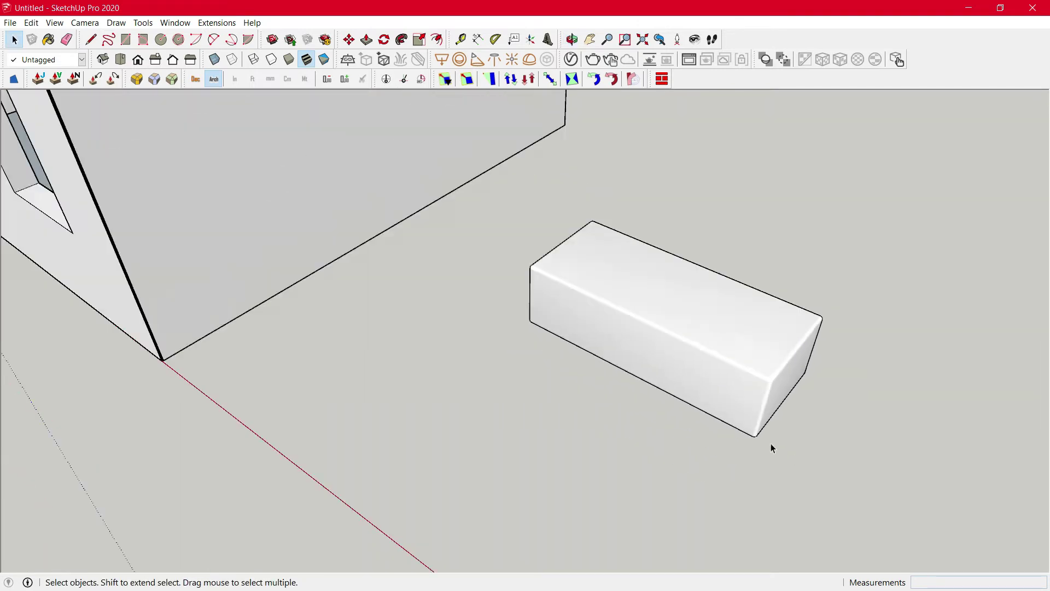
scroll(772, 448, "down", 5)
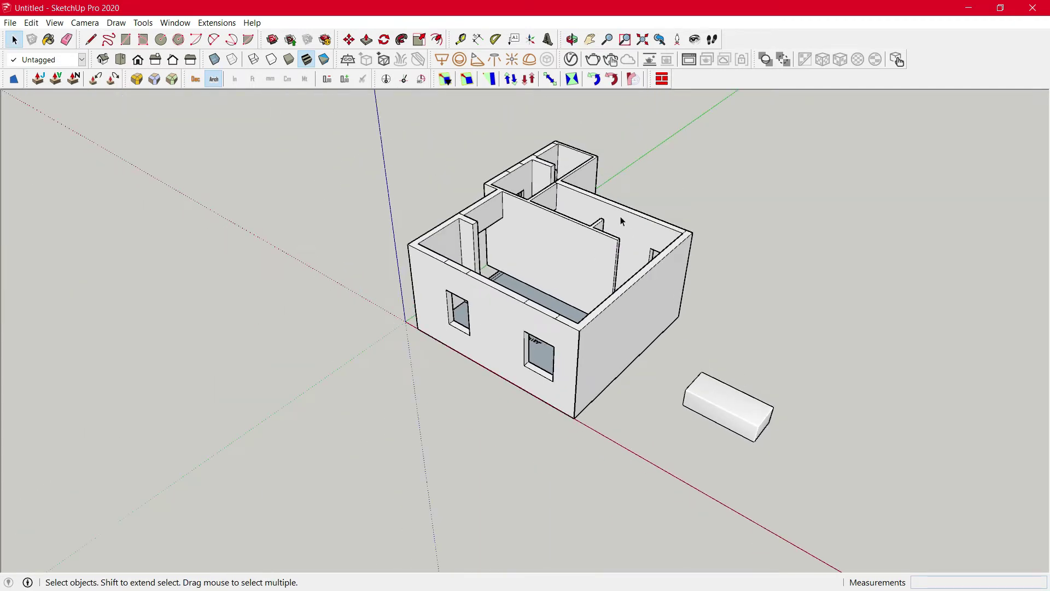
- Switch units to decimal millimetres and measure the bedroom's inner wall as 4157.4765 mm
scroll(620, 215, "up", 5)
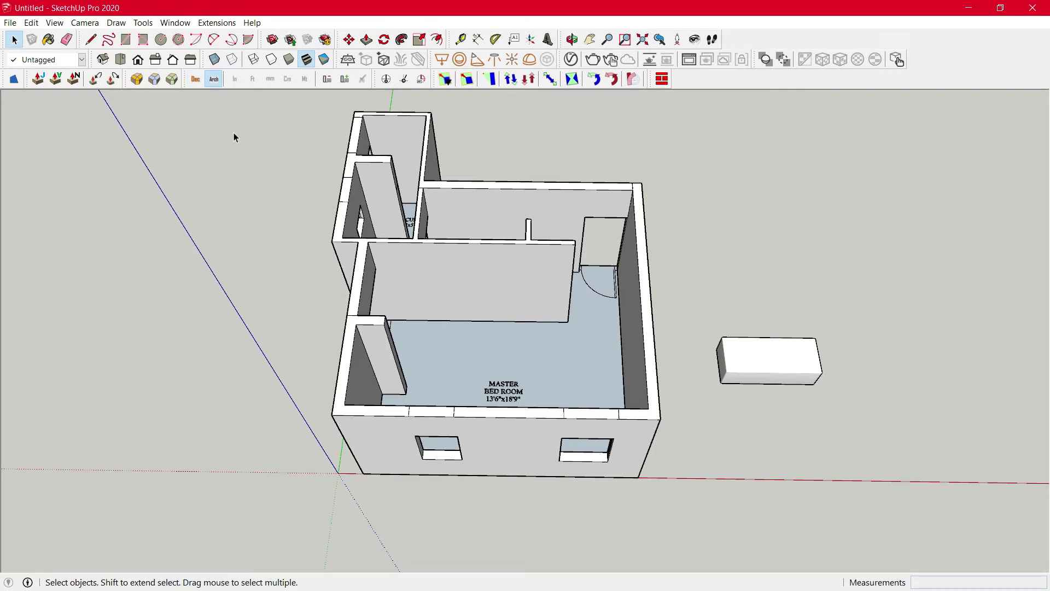
key("t")
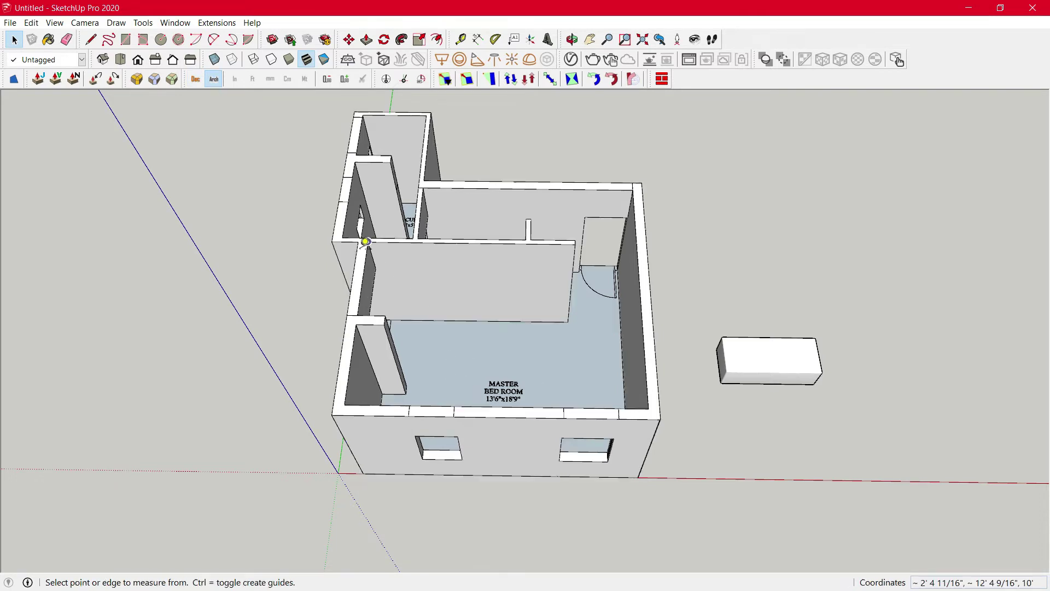
left_click(372, 255)
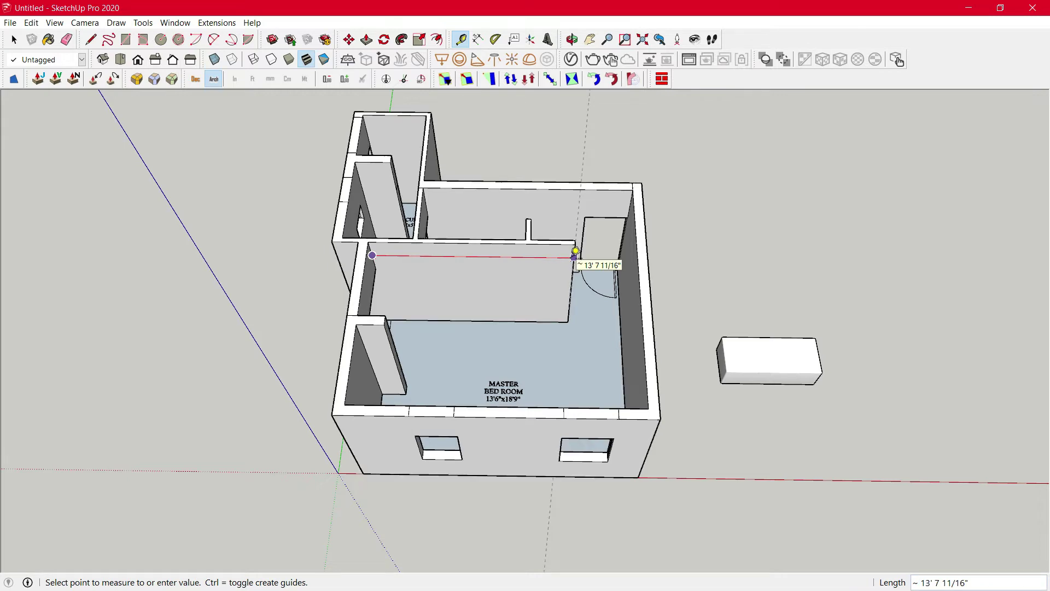
left_click(575, 254)
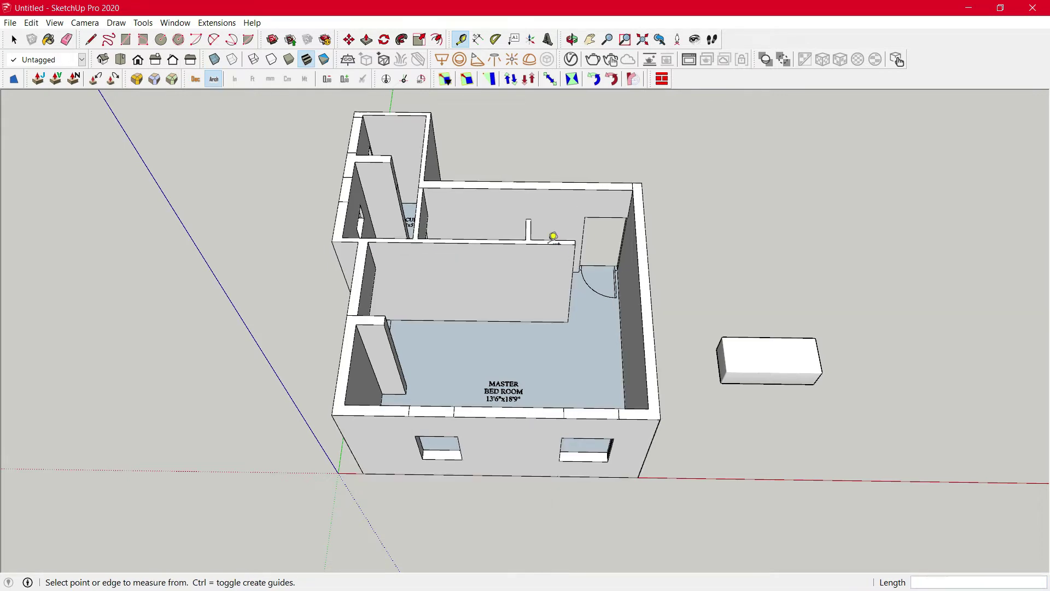
left_click(197, 80)
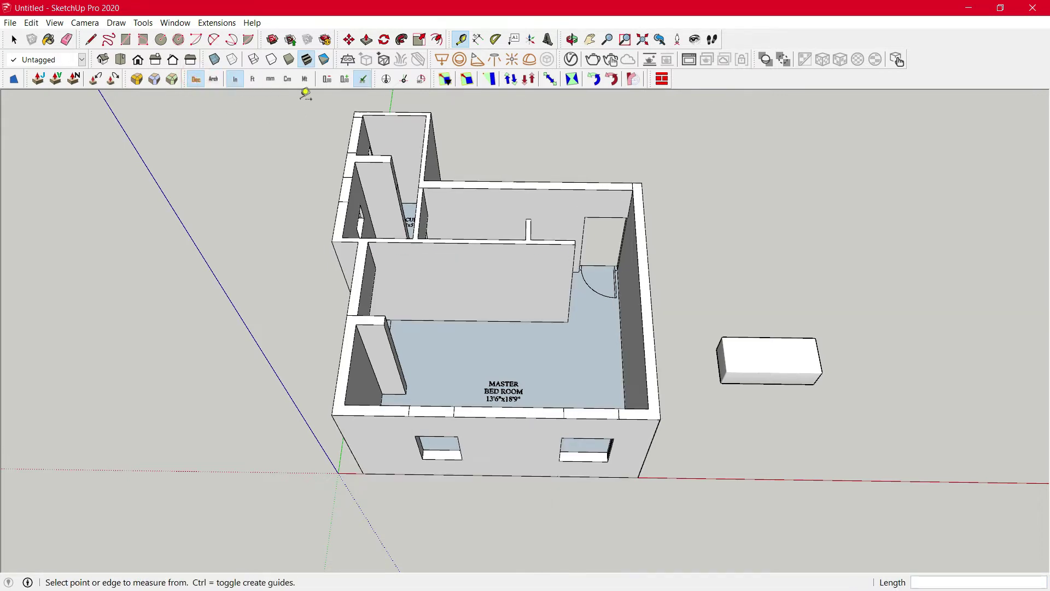
left_click(273, 80)
left_click(372, 255)
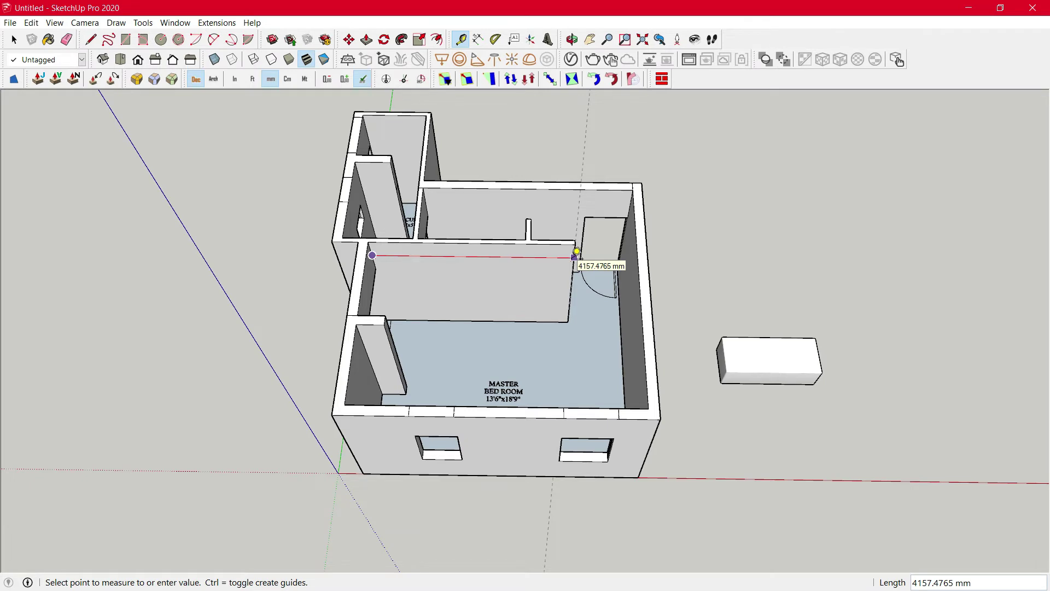
left_click(577, 252)
- Switch back to architectural units and measure the wall again at about 13' 7 11/16"
left_click(213, 79)
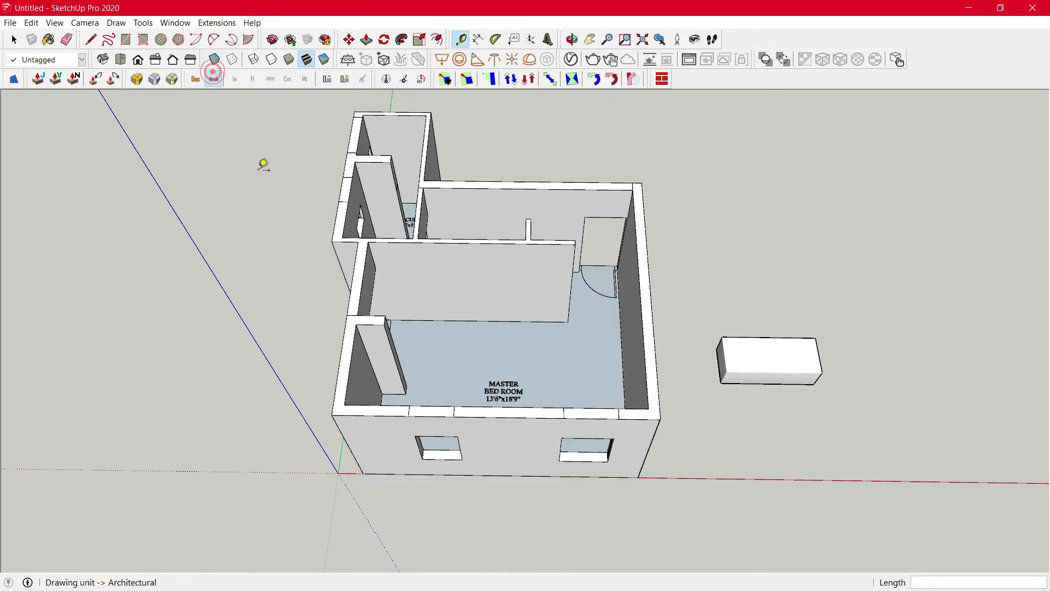
left_click(372, 255)
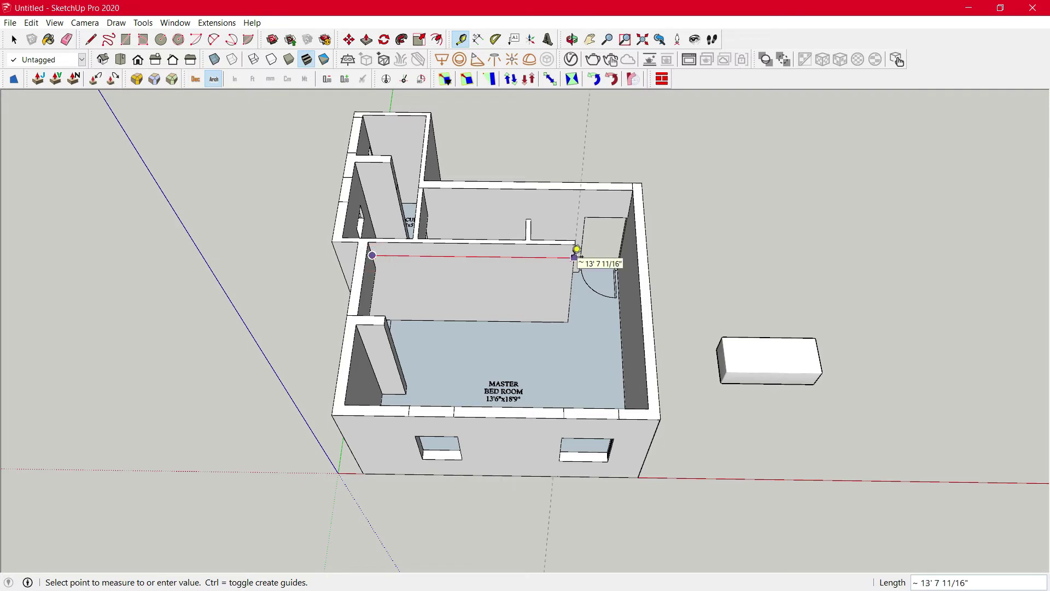
key("space")
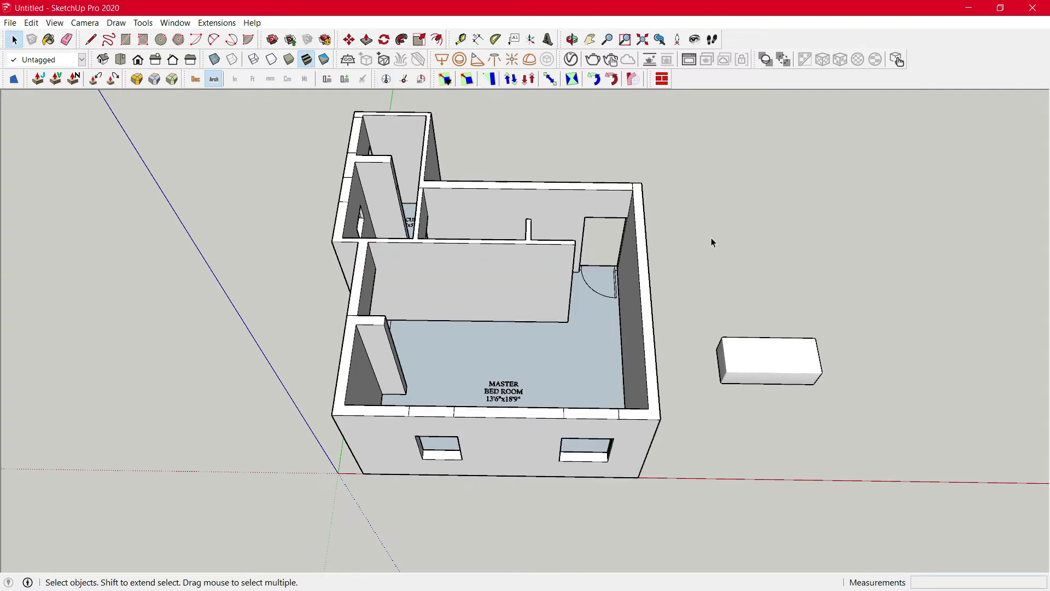
- Switch on Show/Hide Shadows in the Default Tray's Shadows panel
key("b")
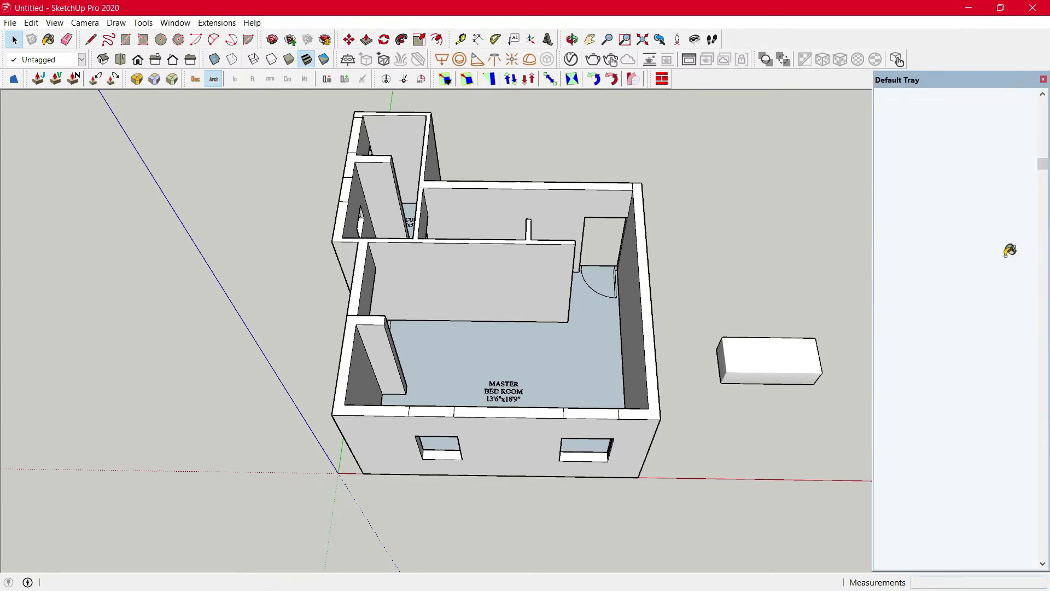
left_click(1043, 337)
scroll(1036, 335, "down", 3)
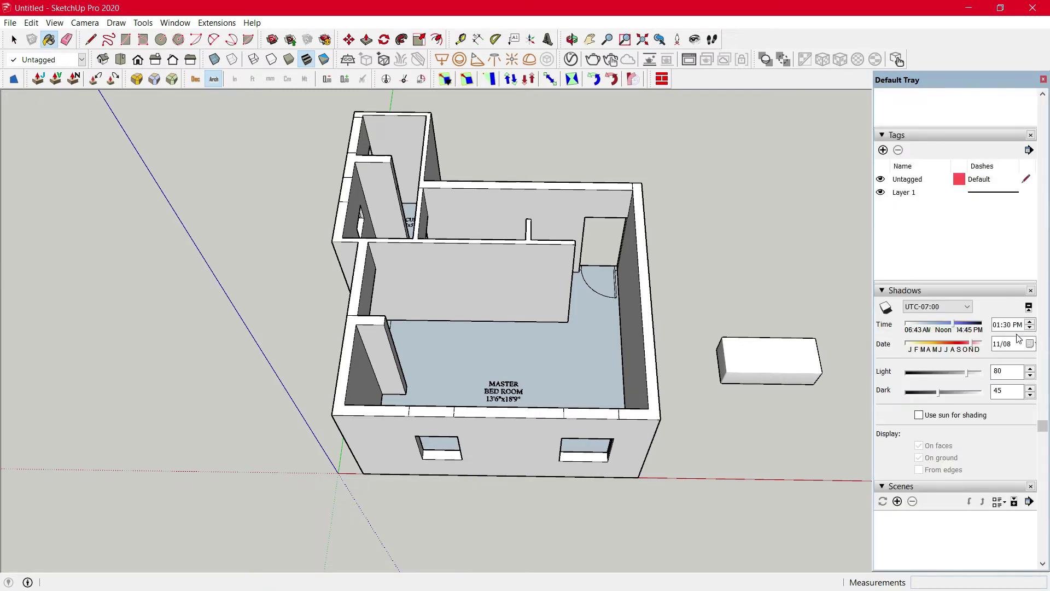
left_click(886, 308)
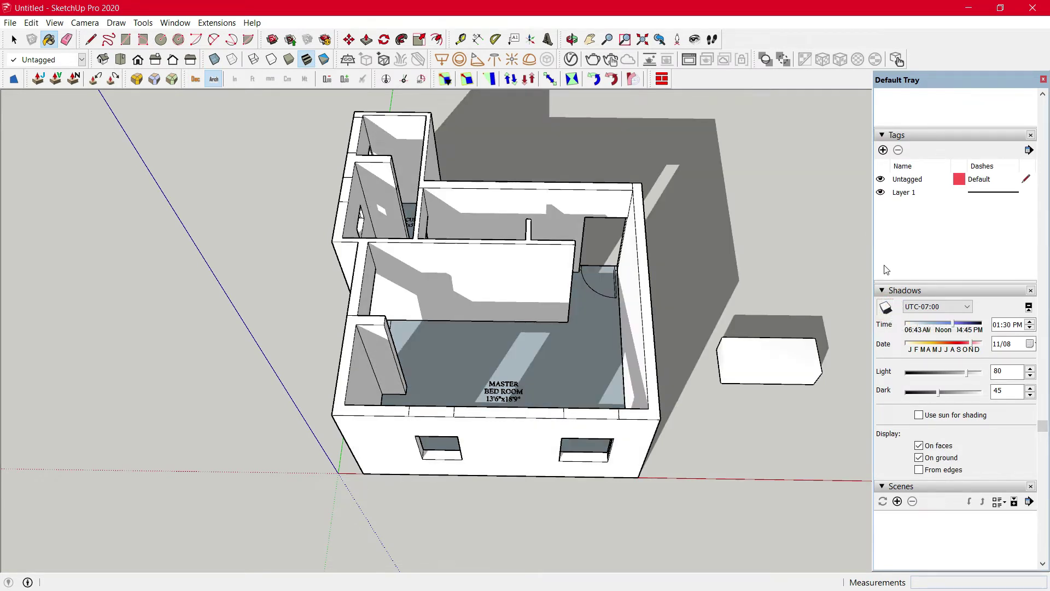
left_click(1043, 80)
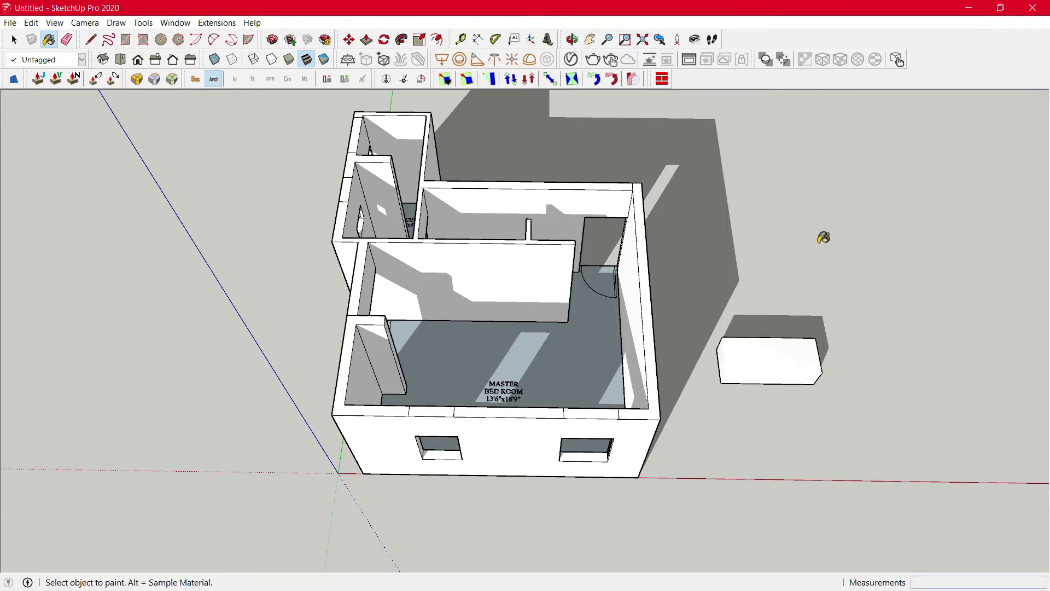
key("space")
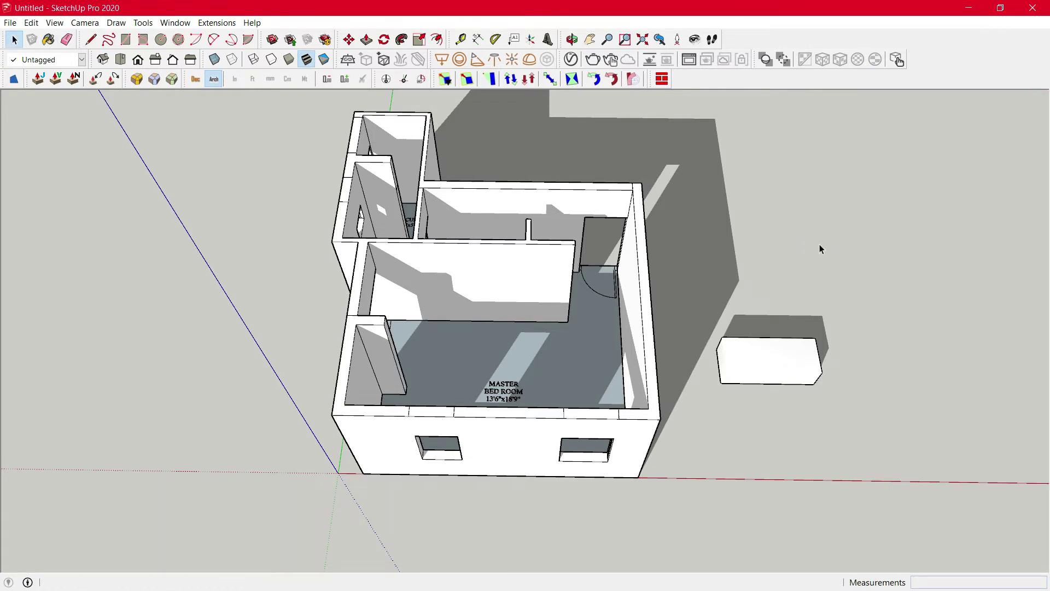
- Set a new model north direction from a reference point in the bedroom
left_click(403, 81)
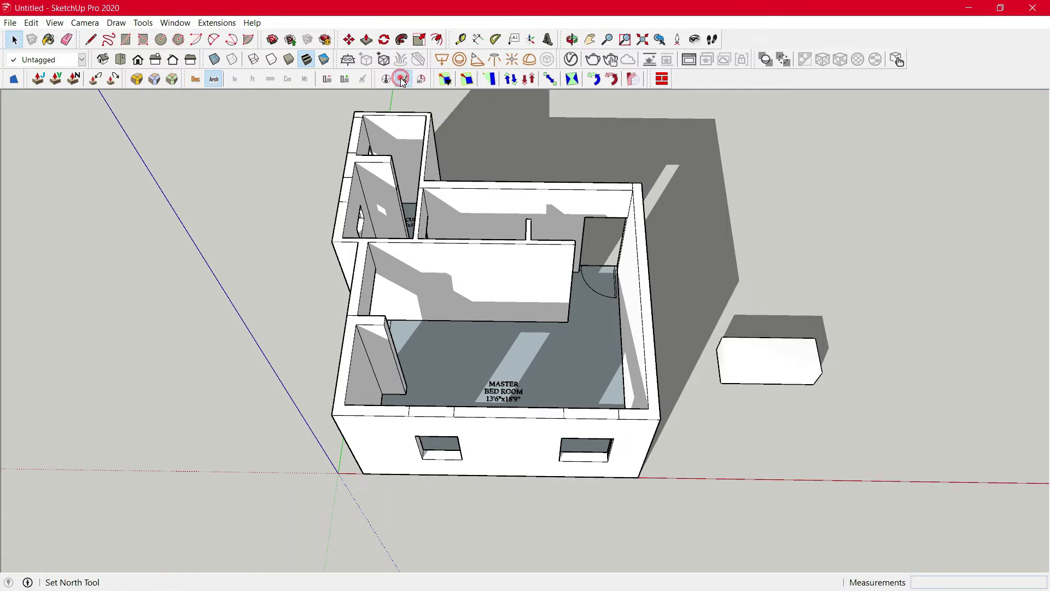
left_click(484, 352)
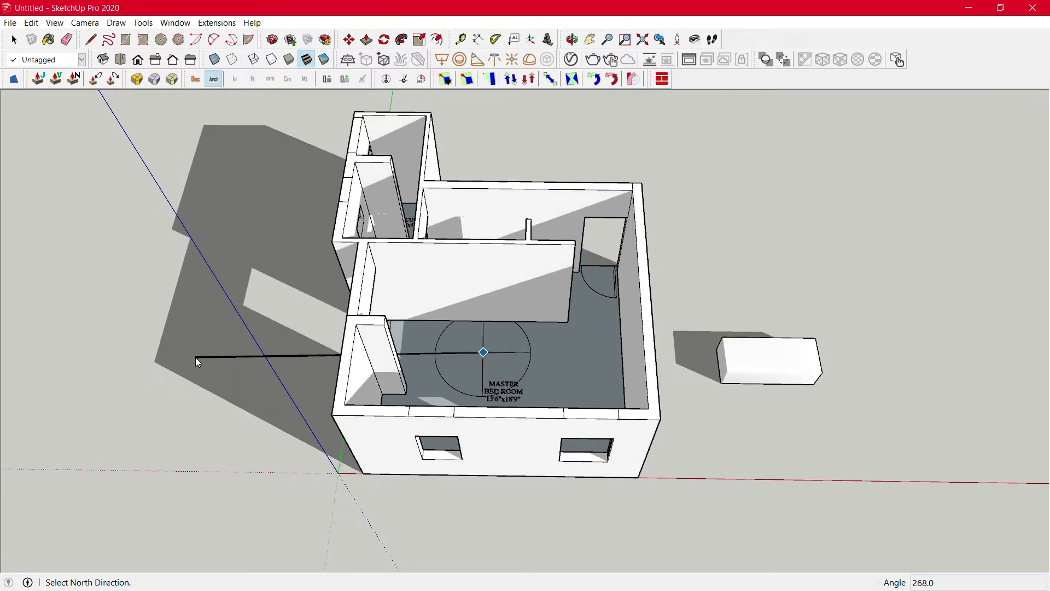
left_click(195, 356)
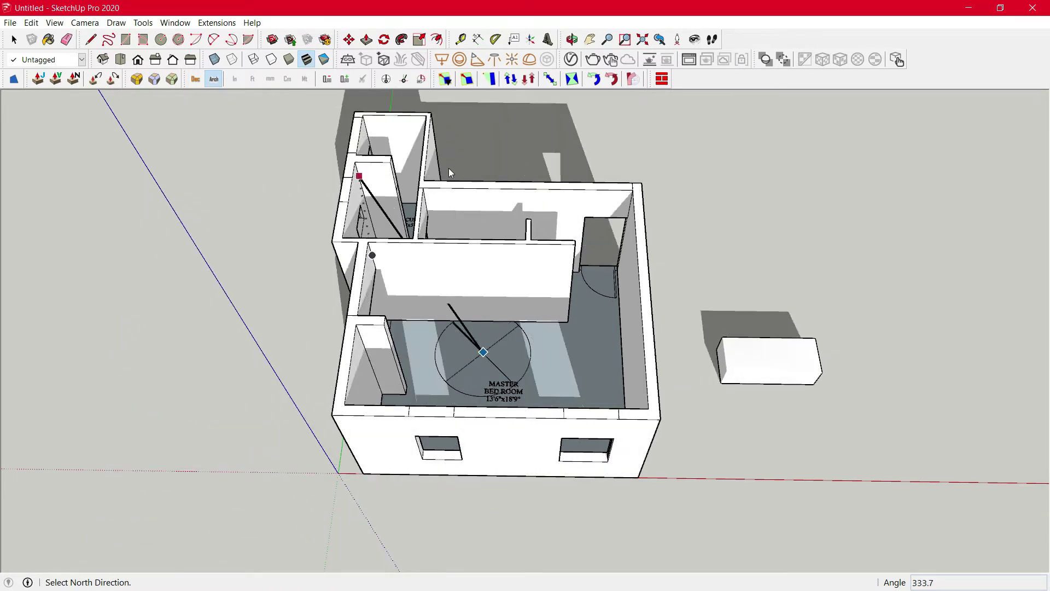
left_click(491, 166)
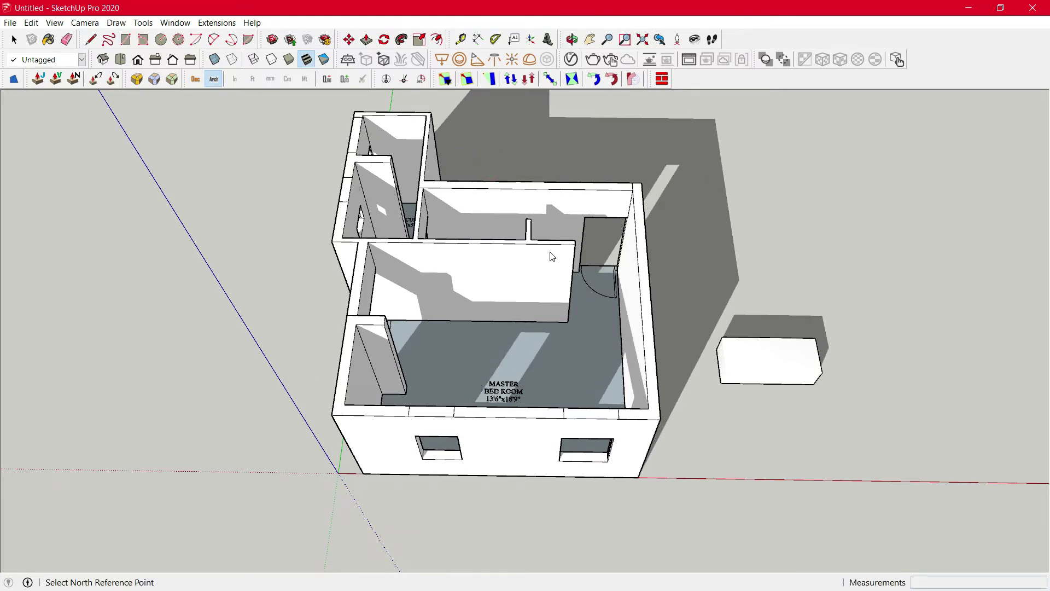
- Turn shadows off again in the Default Tray's Shadows panel
key("b")
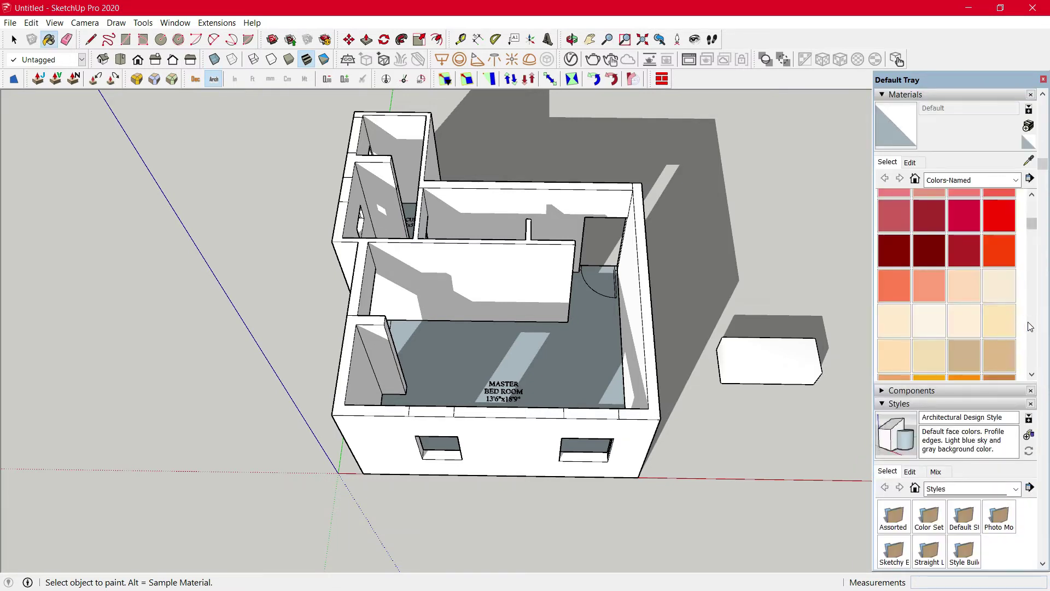
scroll(1030, 328, "down", 3)
scroll(1039, 346, "down", 5)
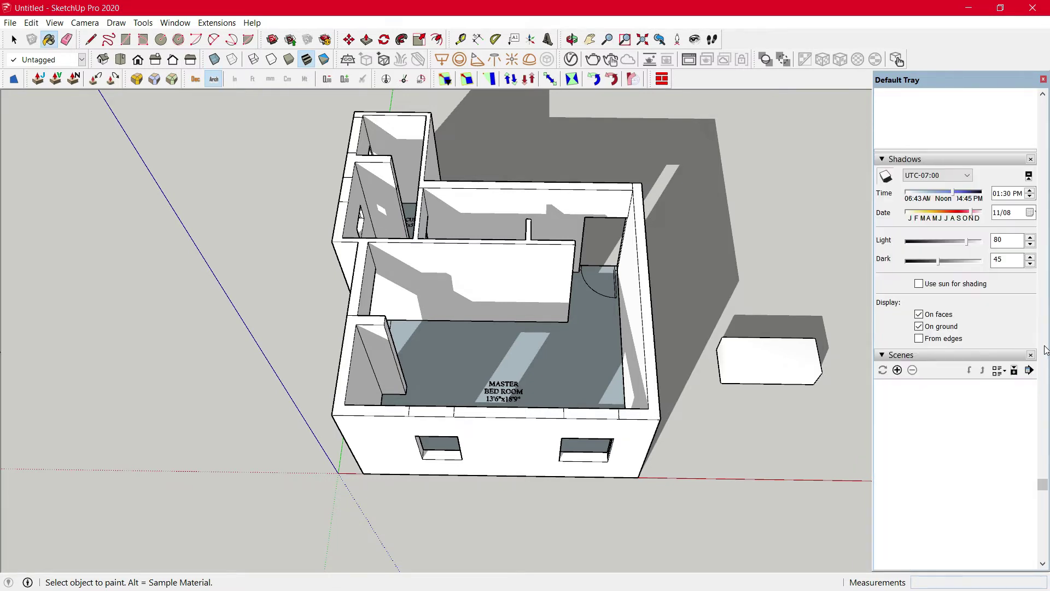
left_click(885, 176)
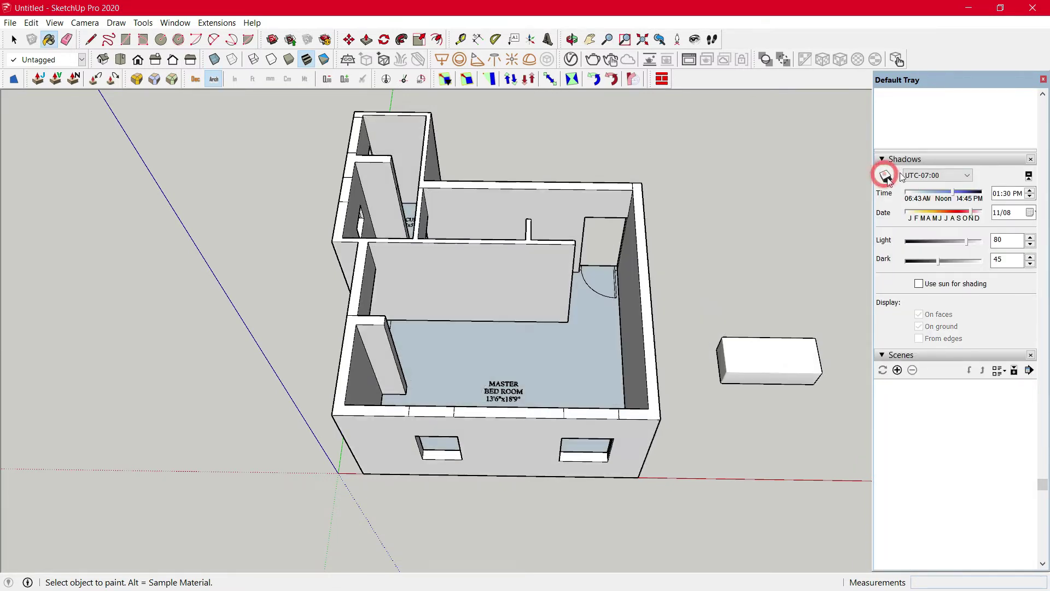
left_click(1043, 80)
key("space")
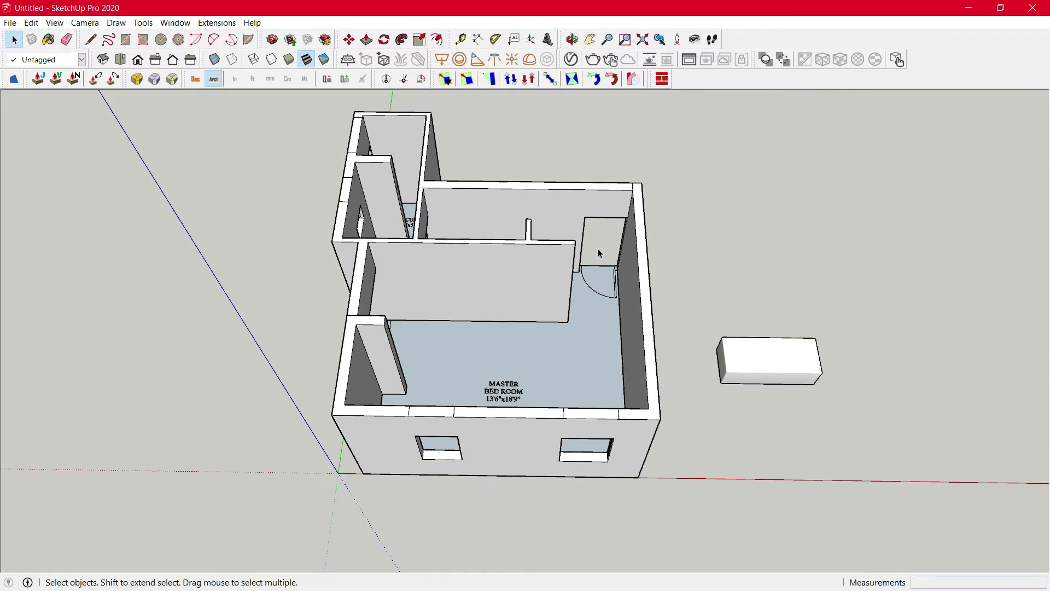
scroll(599, 253, "up", 5)
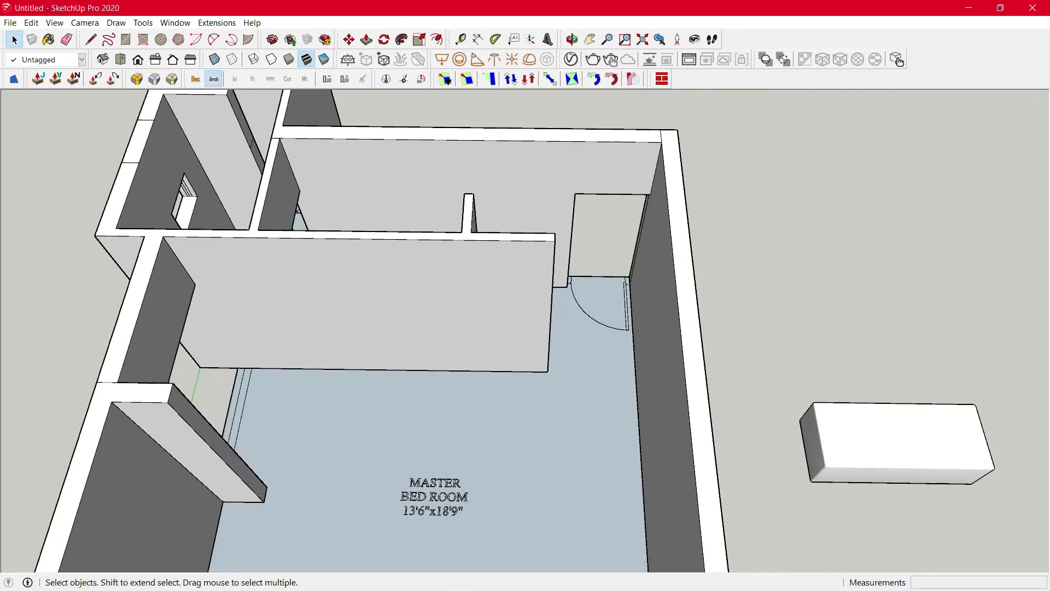
- Import Door.skp from File Explorer and place it on the bedroom floor
key("alt+Tab")
key("alt+Tab")
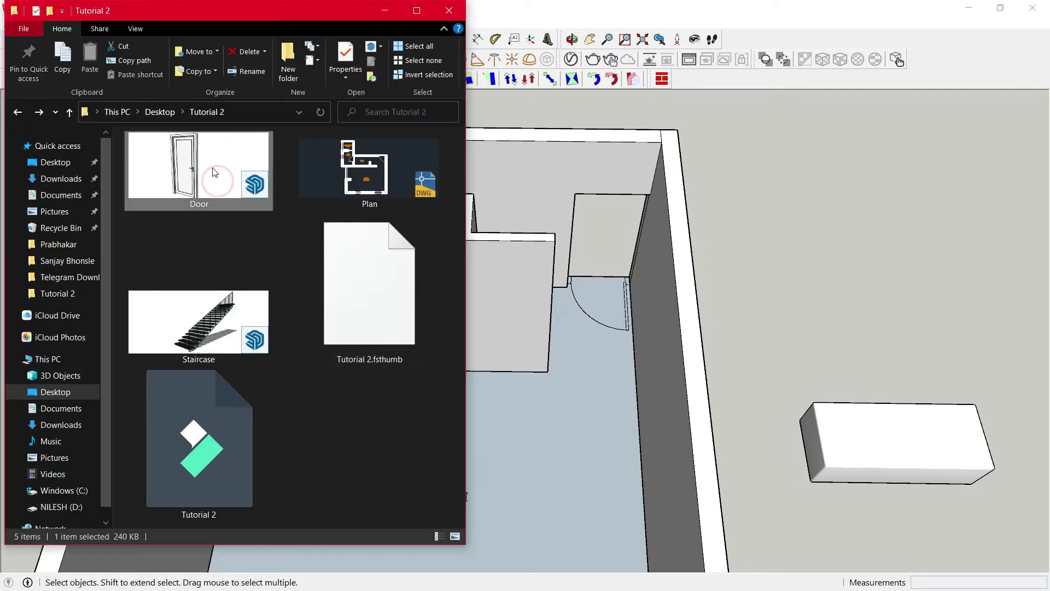
left_click_drag(209, 167, 574, 412)
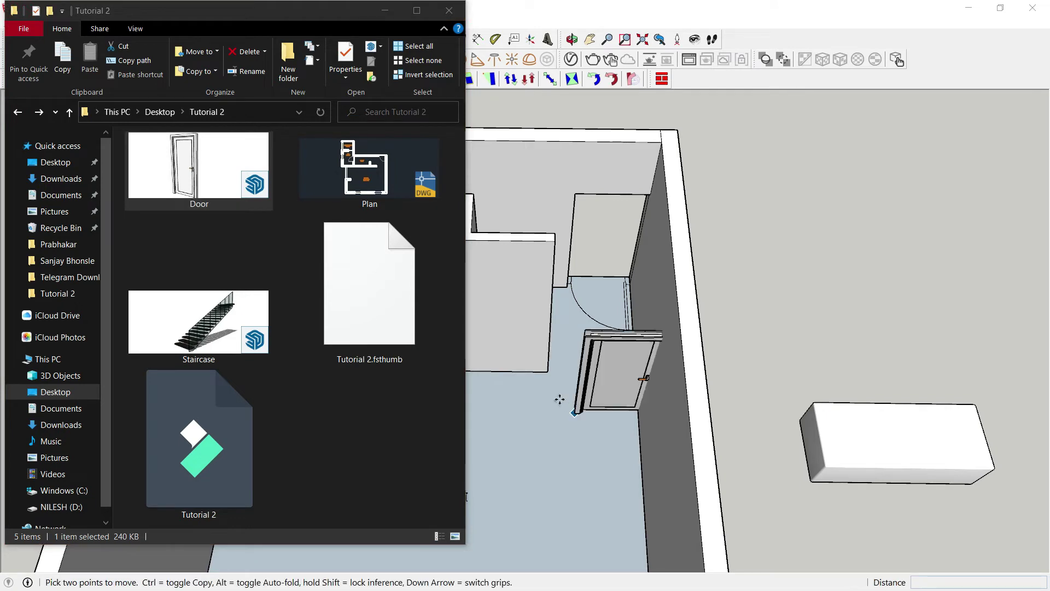
left_click(387, 13)
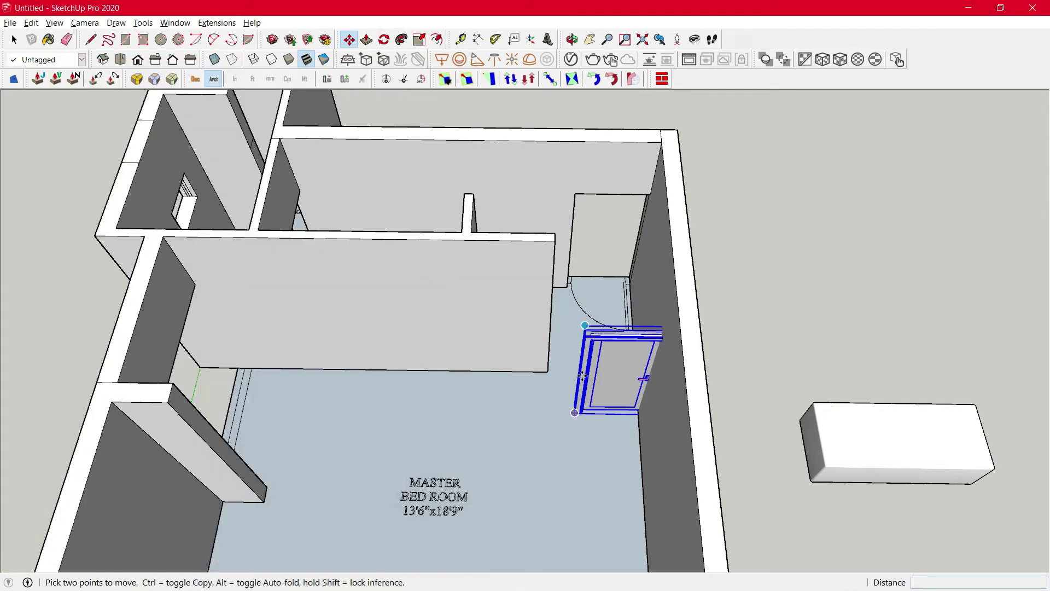
scroll(578, 413, "up", 3)
middle_click_drag(604, 387, 628, 396)
left_click(634, 382)
- Flip the door along the component's red axis to reverse its swing
right_click(641, 351)
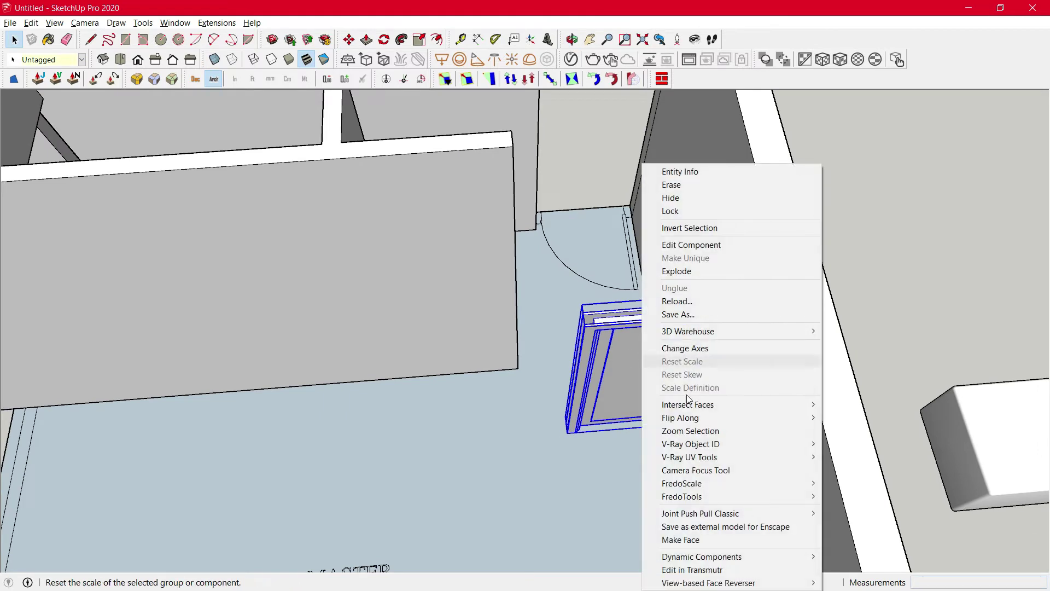
mouse_move(752, 421)
left_click(871, 418)
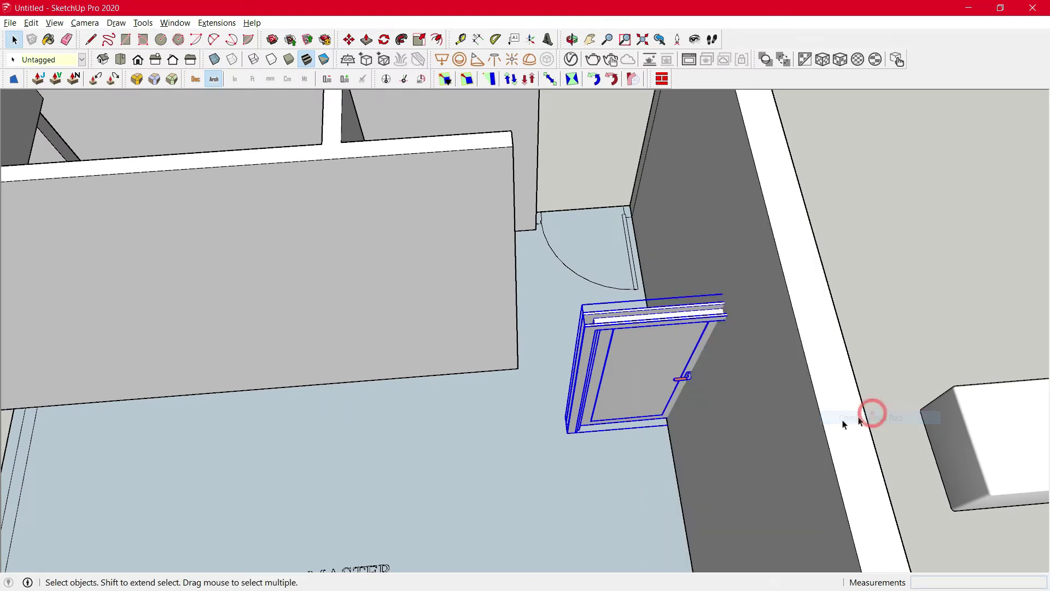
- Move the door by its corner into the doorway corner beside the swing arc
key("m")
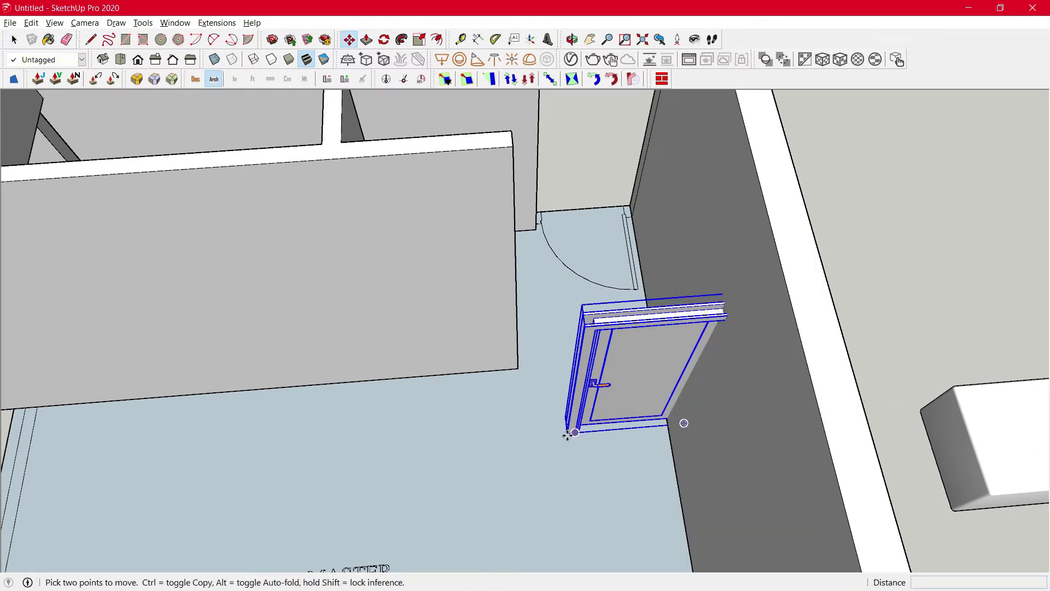
left_click(567, 433)
scroll(534, 225, "up", 3)
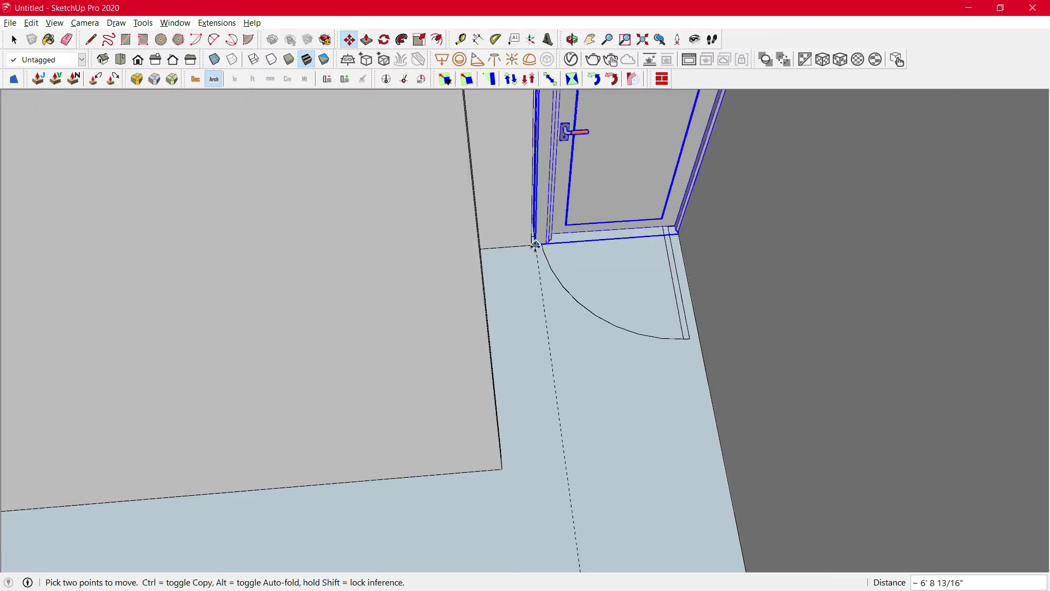
left_click(531, 244)
key("space")
scroll(636, 340, "down", 5)
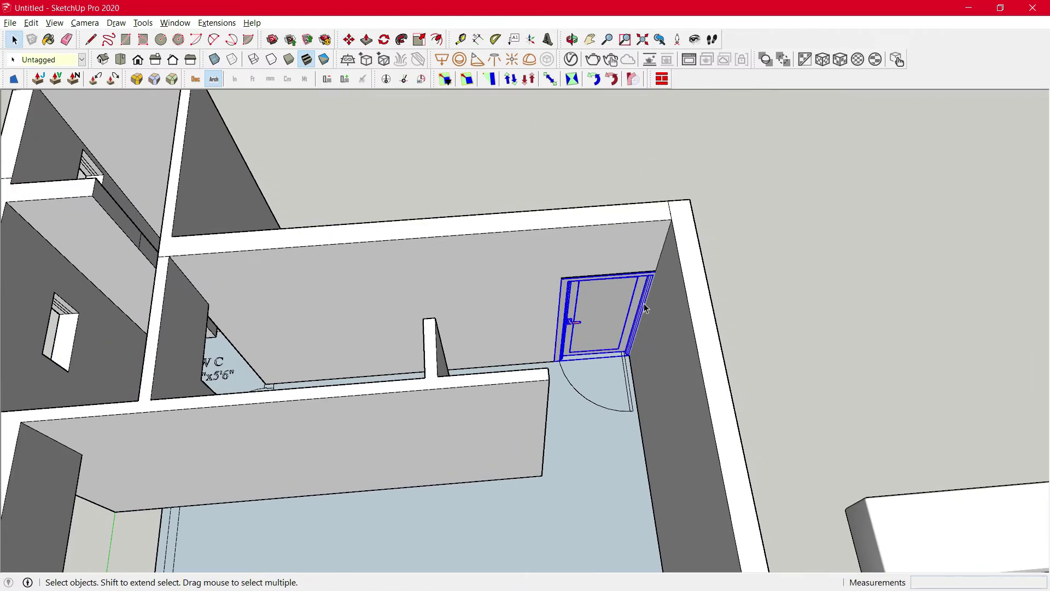
scroll(644, 303, "up", 3)
middle_click_drag(605, 314, 657, 286)
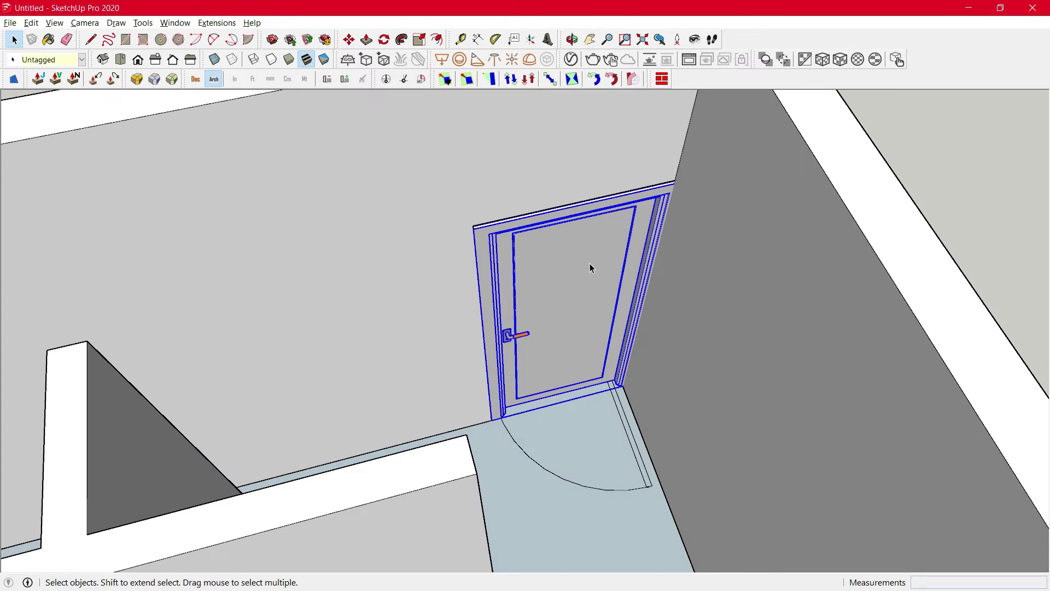
- Scale the door to 0.94 of its width so it fits the bedroom doorway
left_click(550, 80)
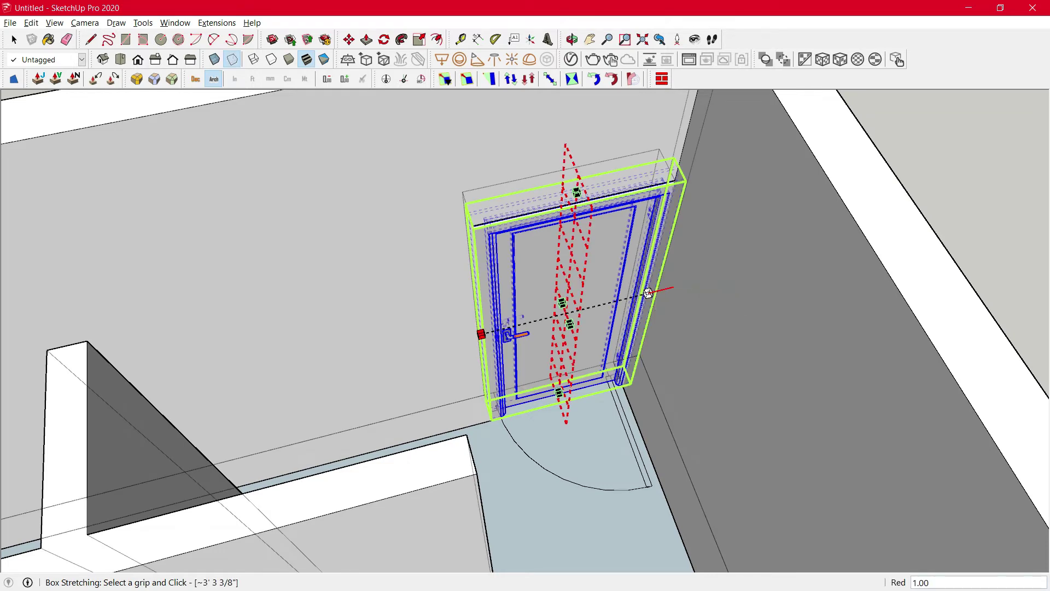
left_click(648, 294)
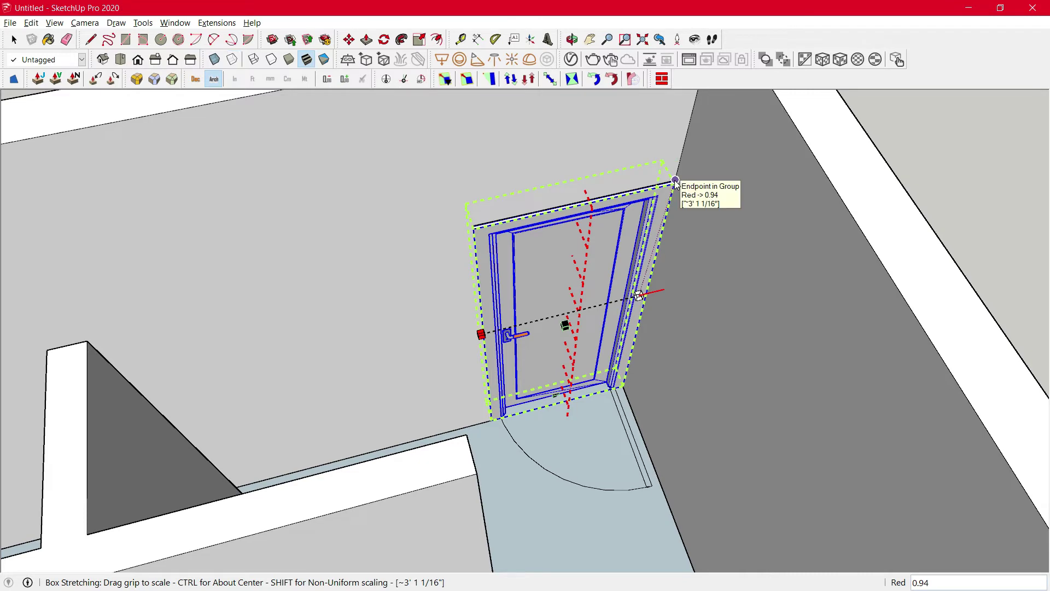
left_click(639, 295)
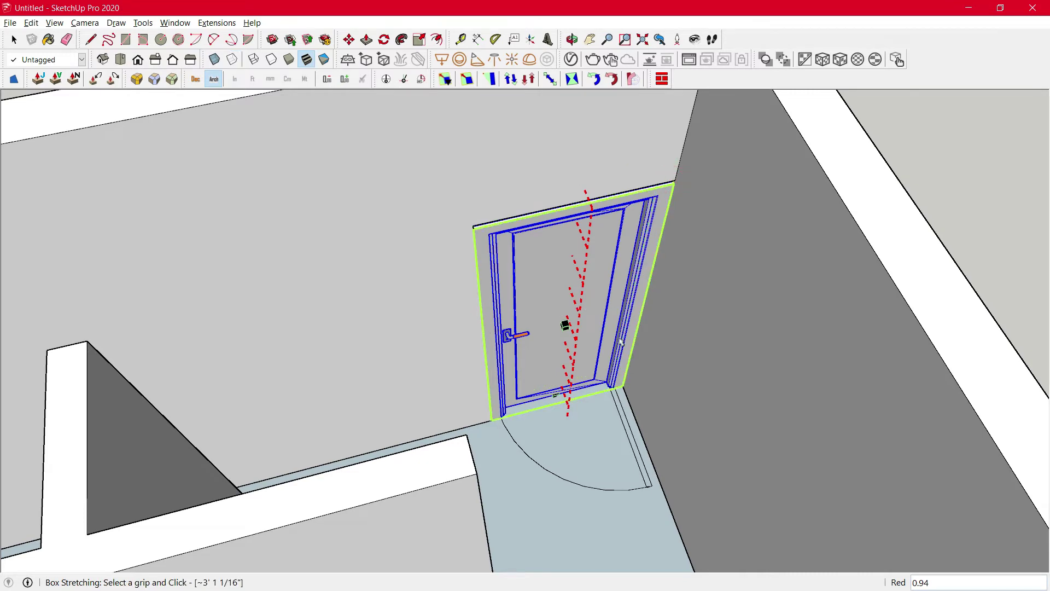
key("space")
scroll(676, 304, "down", 2)
middle_click_drag(678, 302, 543, 316)
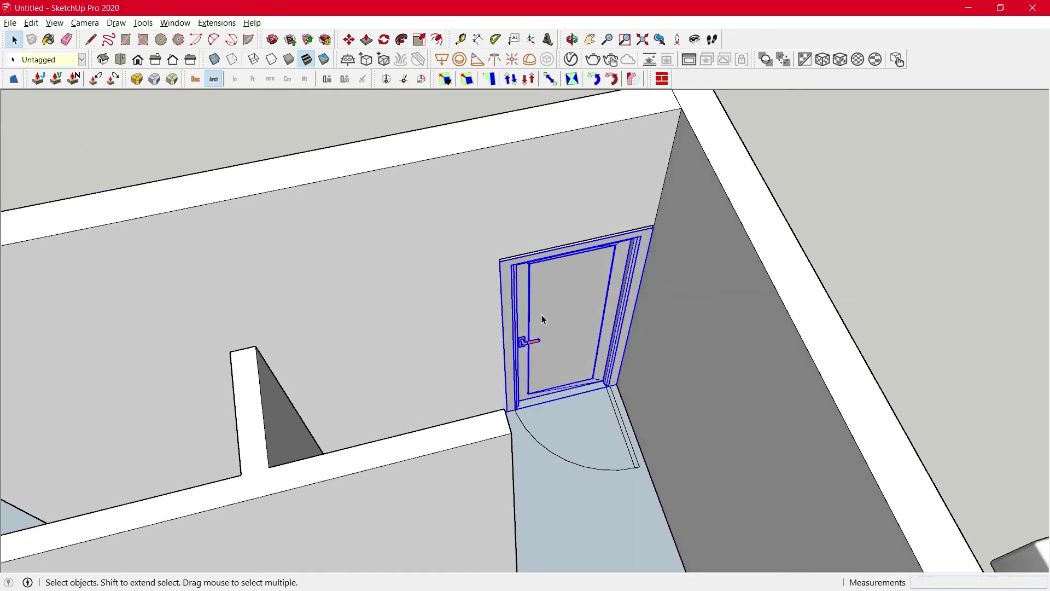
scroll(542, 314, "down", 10)
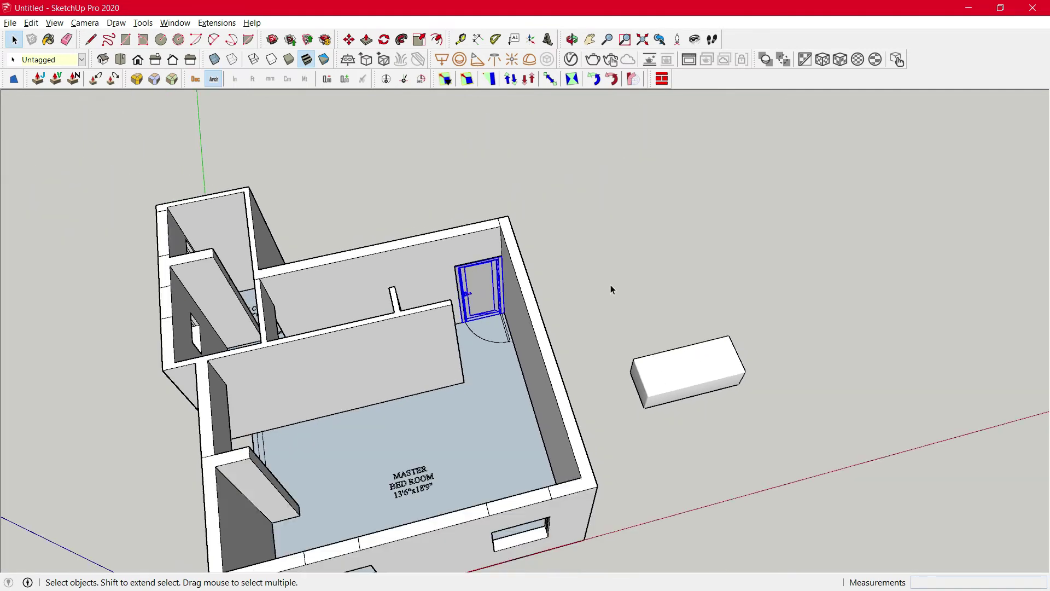
- Import the Staircase .skp from the Tutorial 2 folder and place it beside the house
middle_click_drag(671, 297, 530, 340)
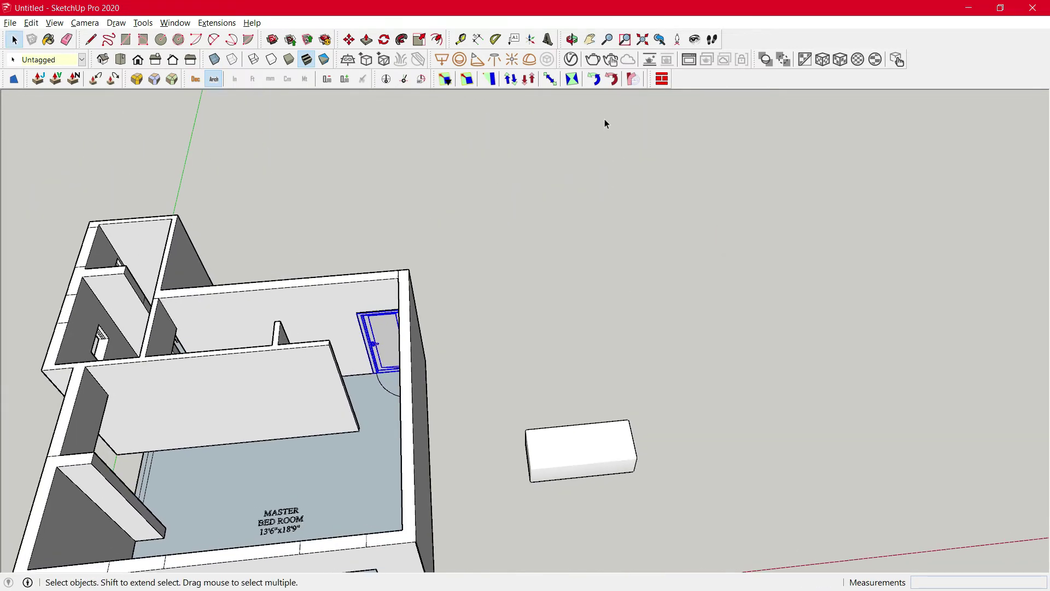
left_click(632, 82)
key("alt+Tab")
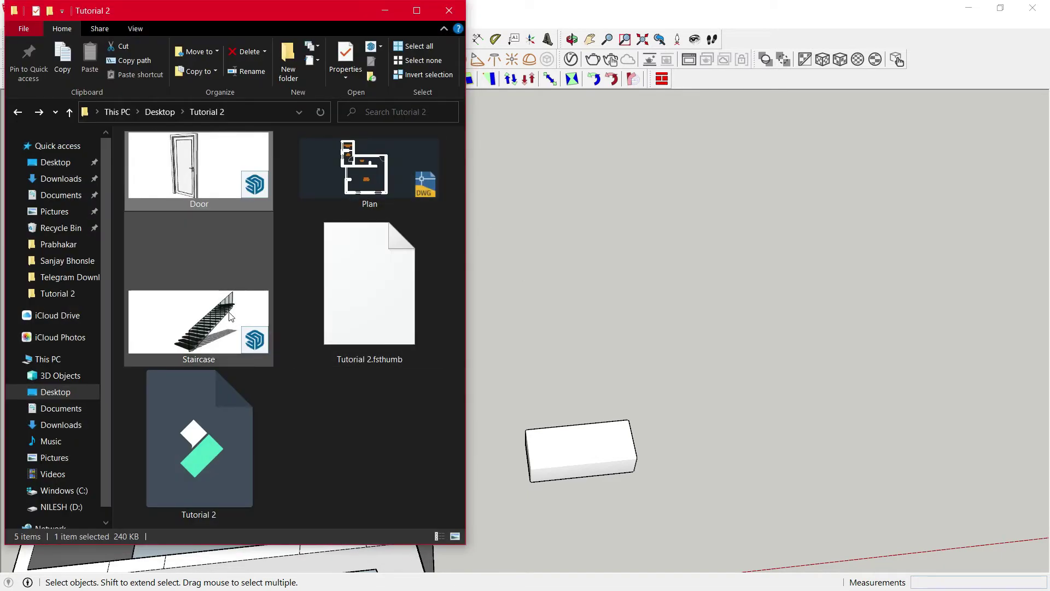
mouse_move(230, 316)
left_mouse_down()
mouse_move(750, 302)
mouse_move(746, 294)
left_mouse_up()
left_click(746, 294)
left_click(385, 10)
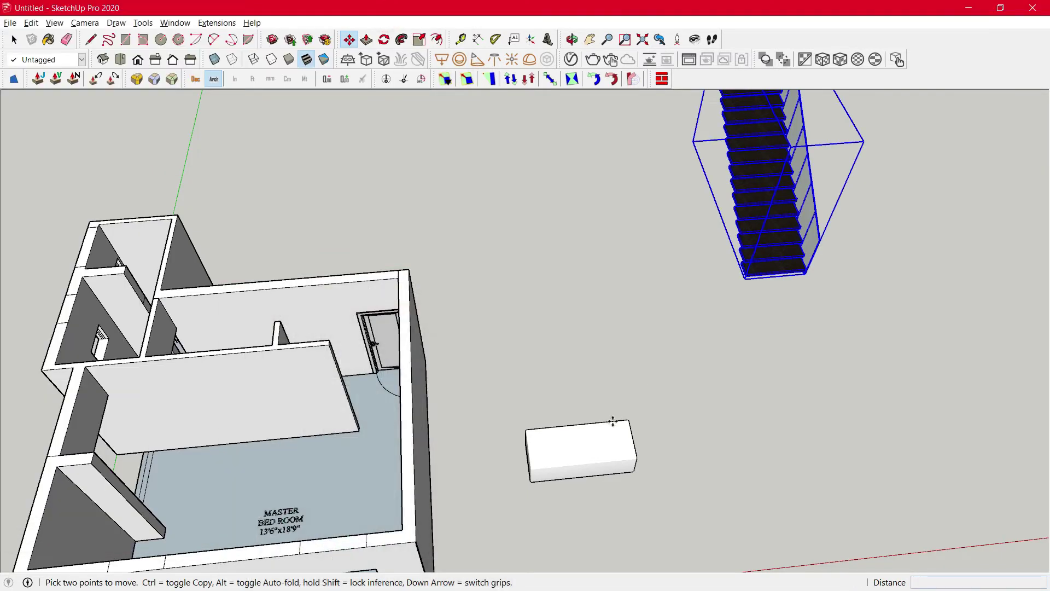
scroll(687, 223, "up", 5)
- Radially bend the upper staircase steps by -109° with FredoScale
key("space")
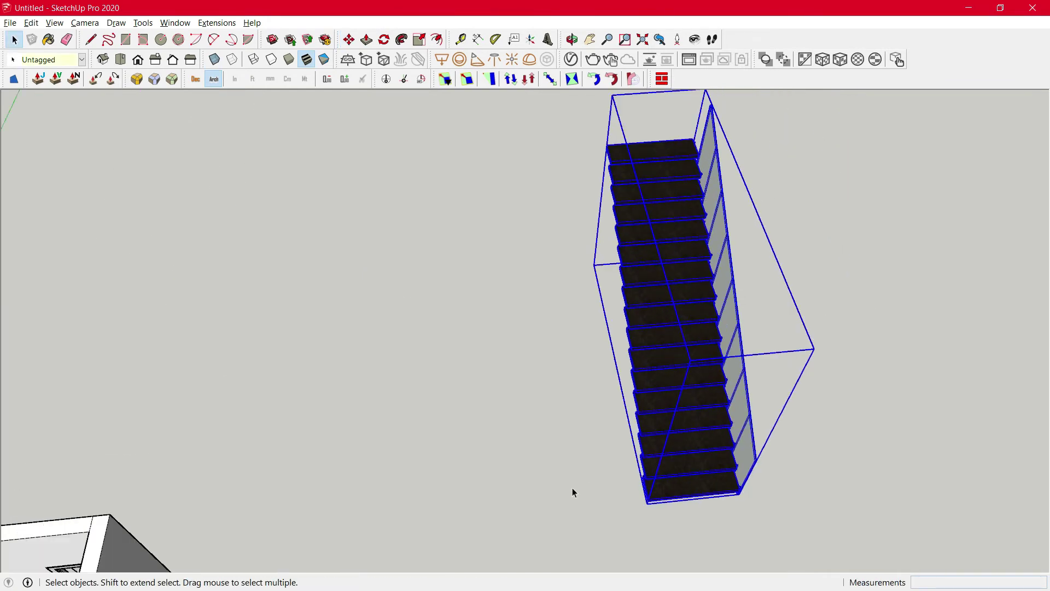
scroll(572, 485, "down", 1)
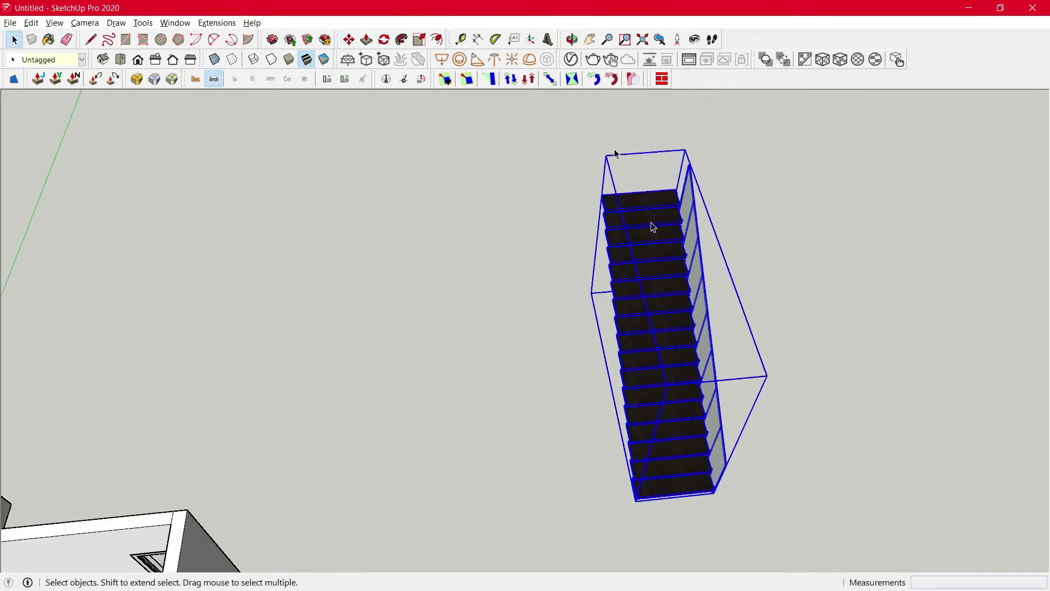
left_click(633, 79)
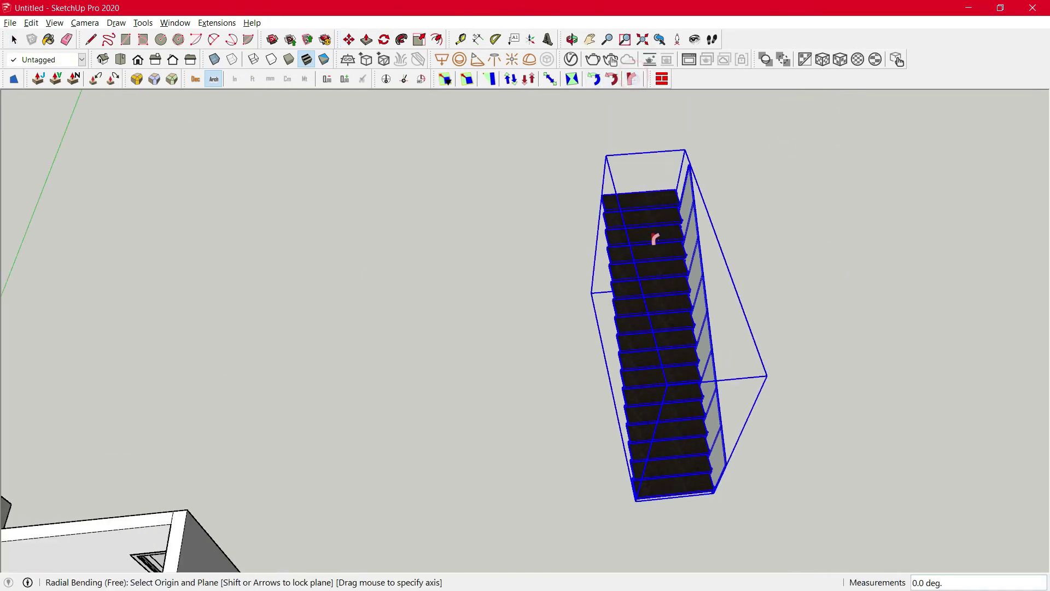
scroll(651, 277, "up", 1)
left_click(650, 277)
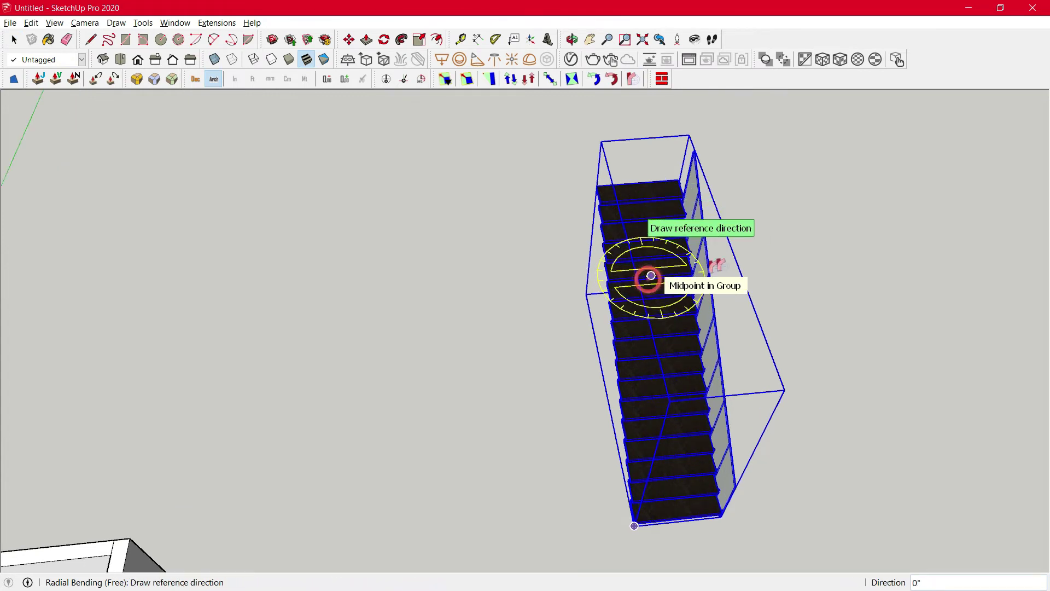
left_click(628, 132)
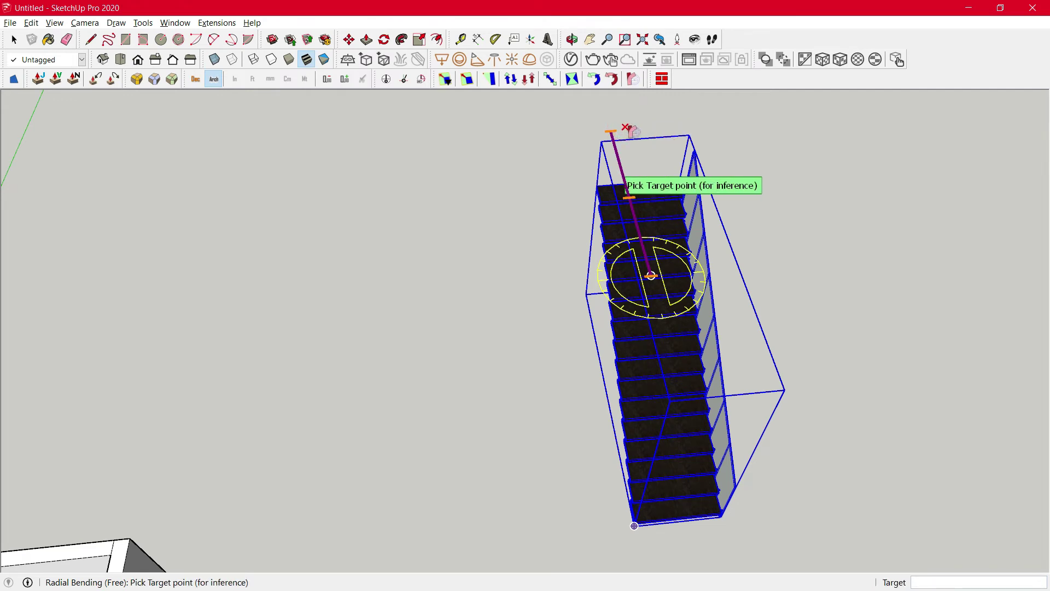
left_click(642, 129)
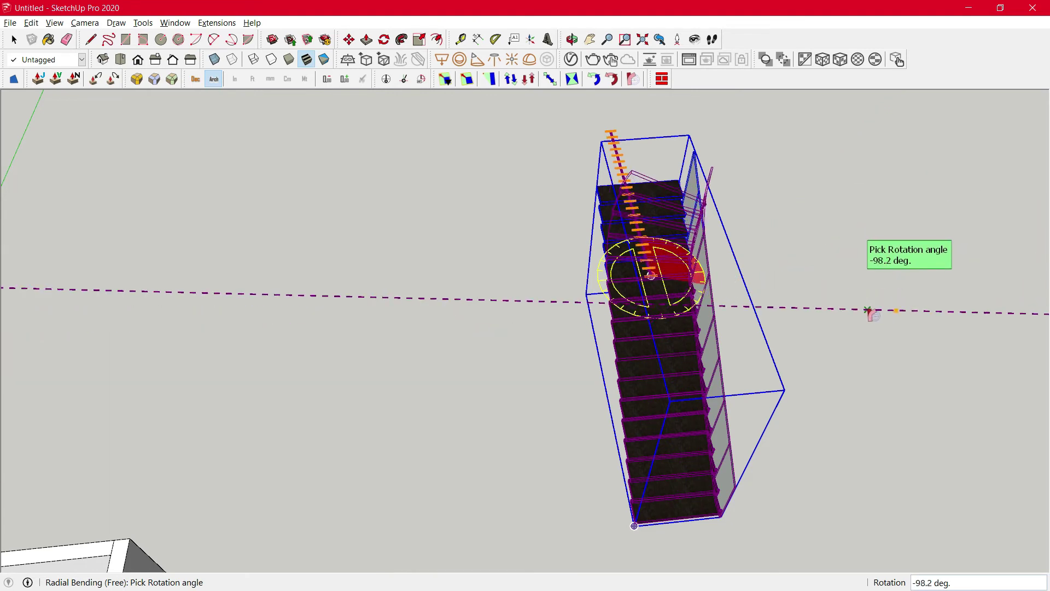
left_click(870, 343)
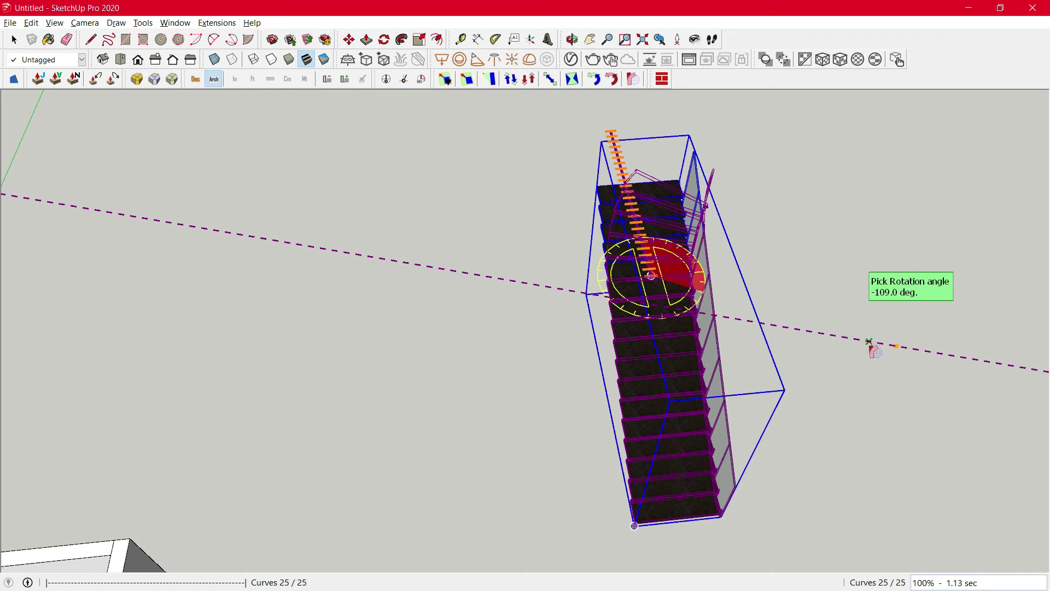
key("space")
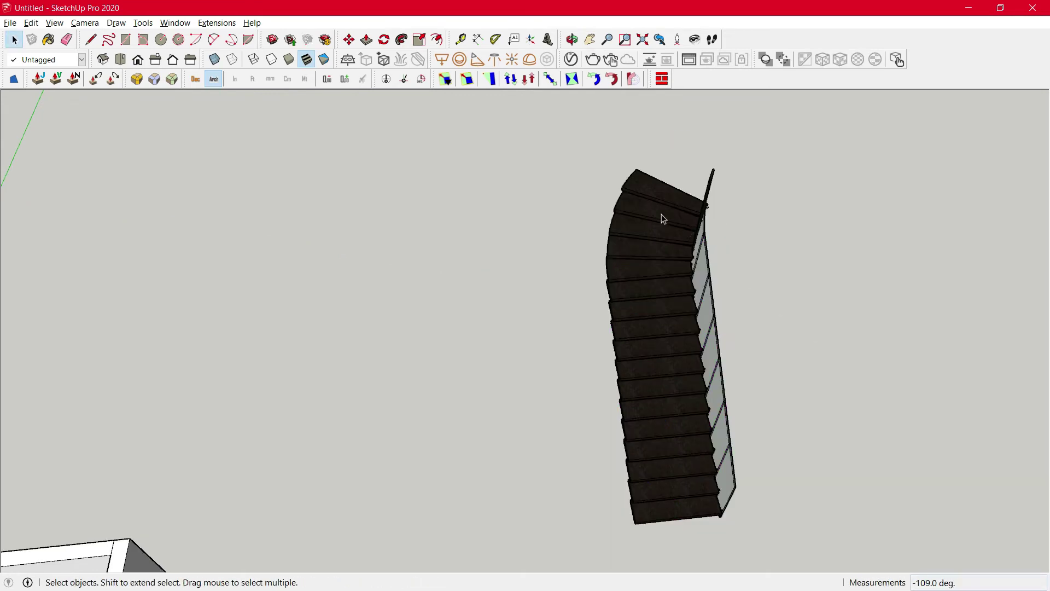
- Apply a second radial bend of -91.4° to the lower steps
middle_click_drag(542, 276, 532, 302)
middle_click_drag(656, 419, 700, 418)
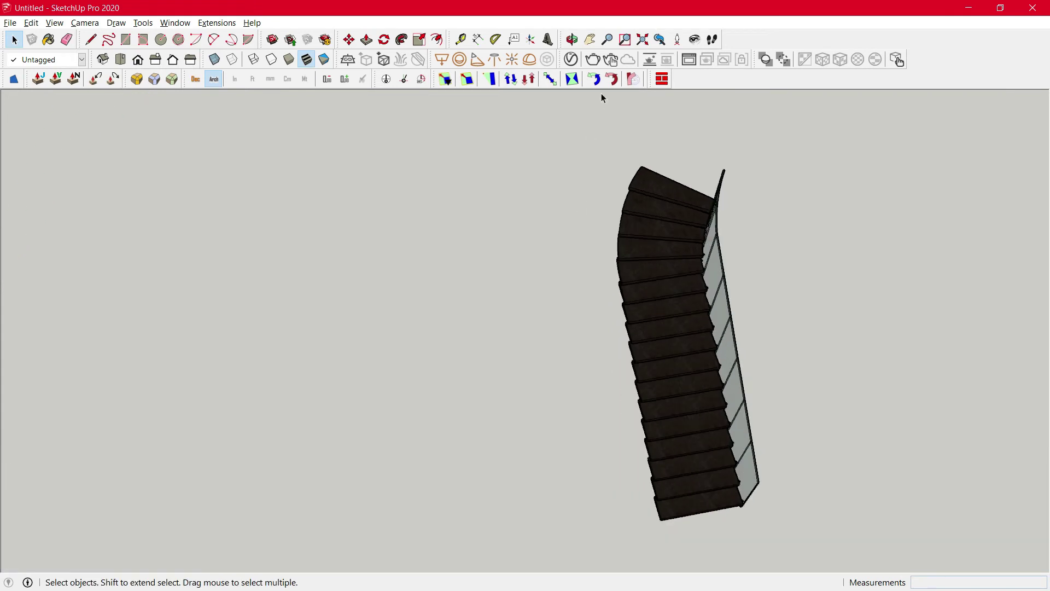
left_click(632, 79)
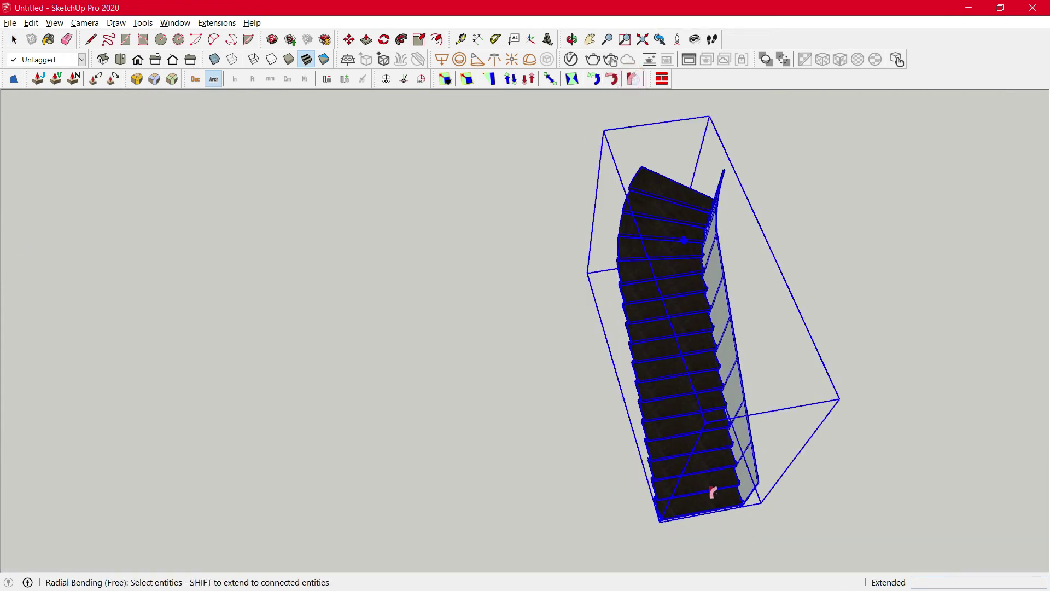
left_click(687, 428)
key("space")
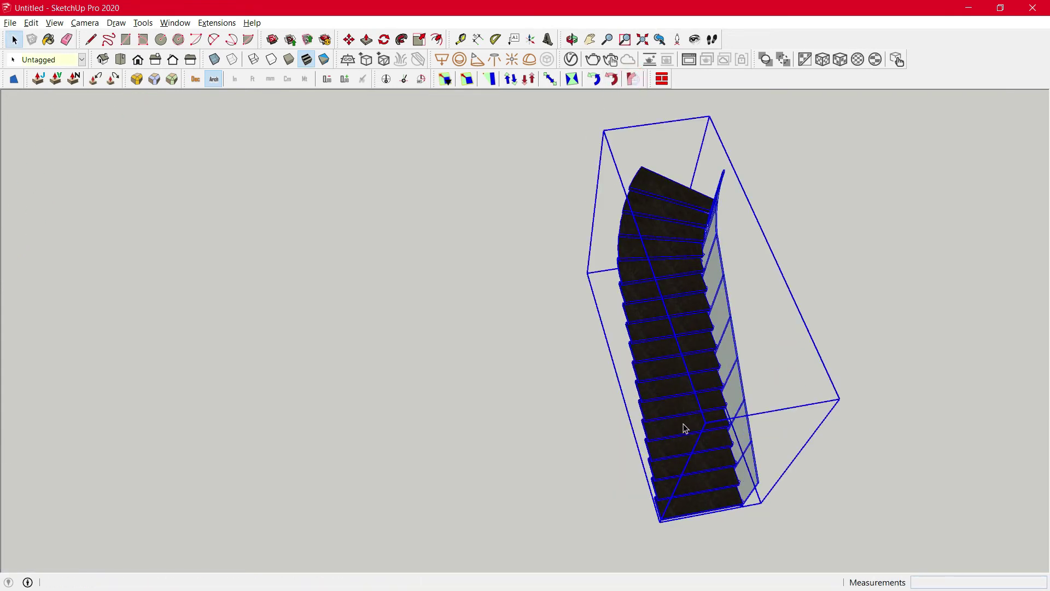
left_click(632, 78)
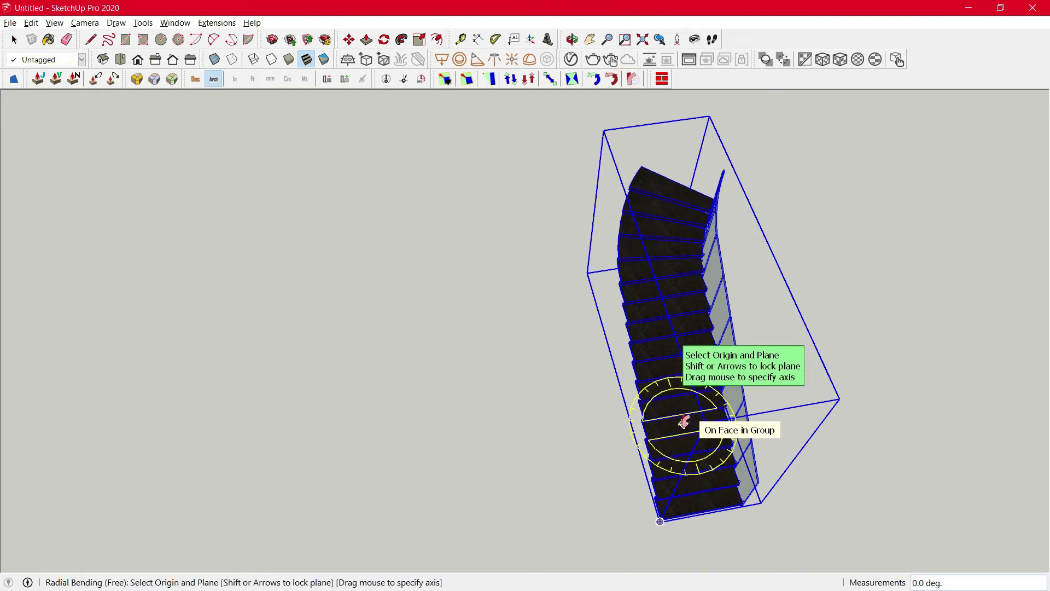
left_click(676, 385)
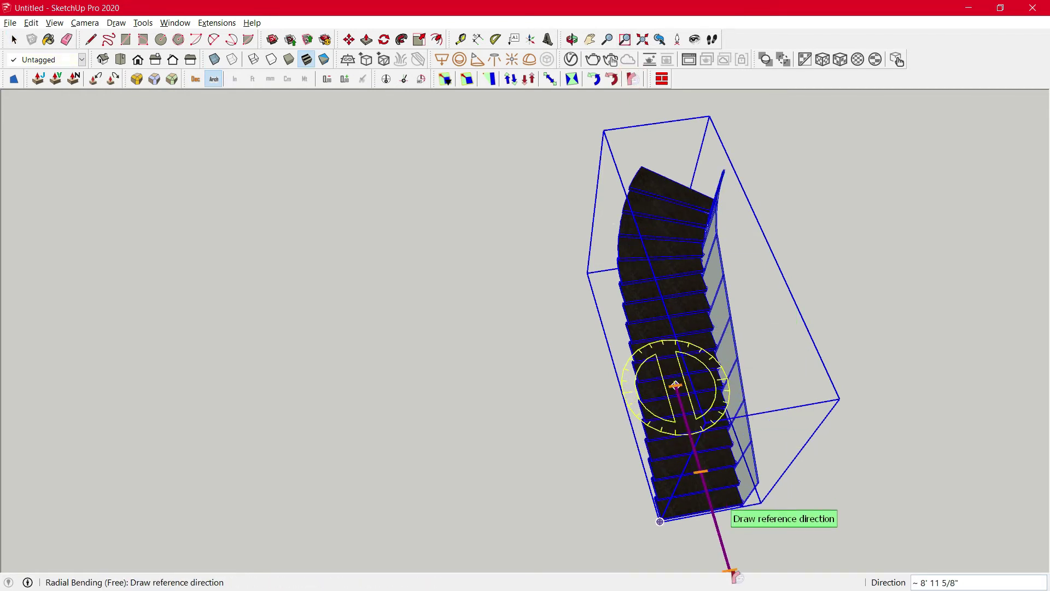
left_click(730, 560)
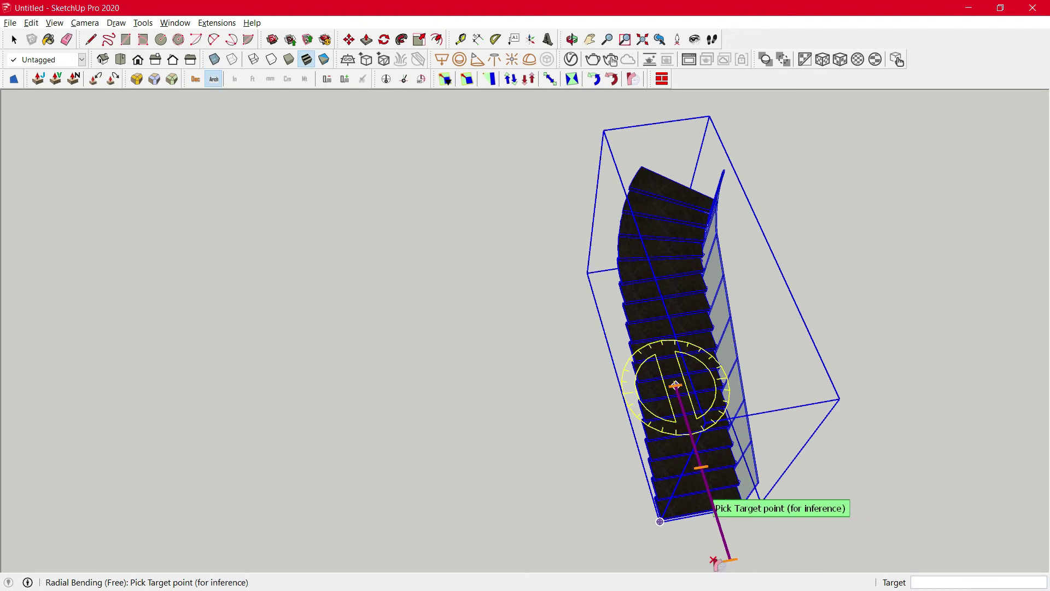
left_click(714, 560)
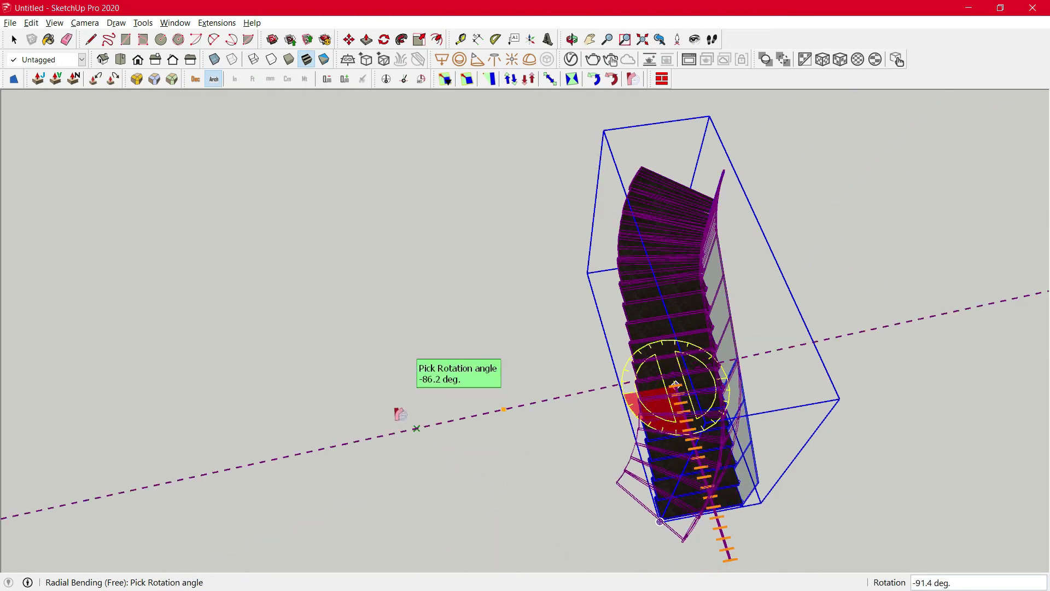
left_click(396, 411)
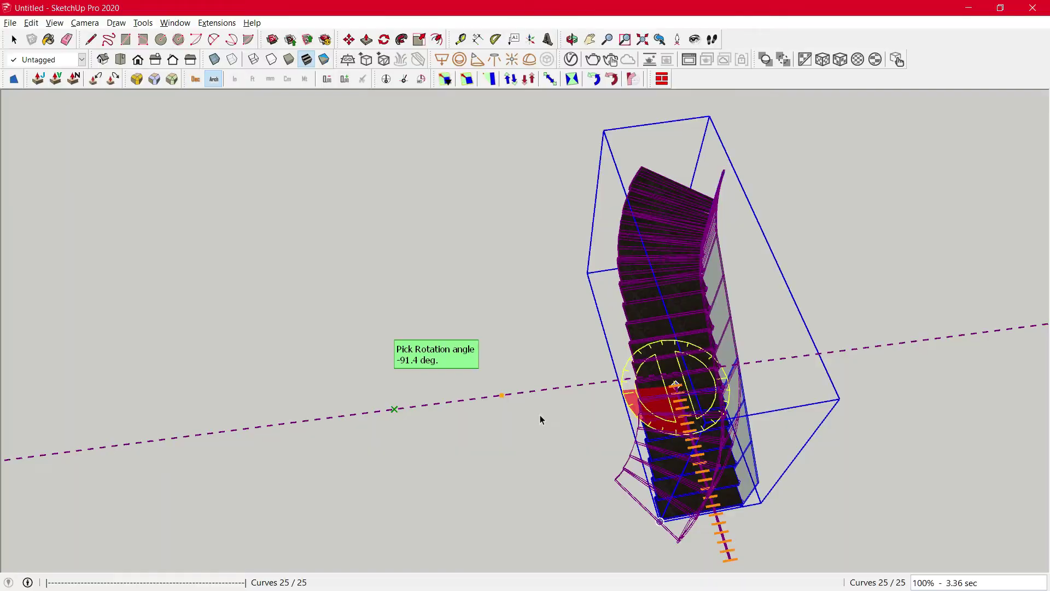
scroll(540, 414, "down", 2)
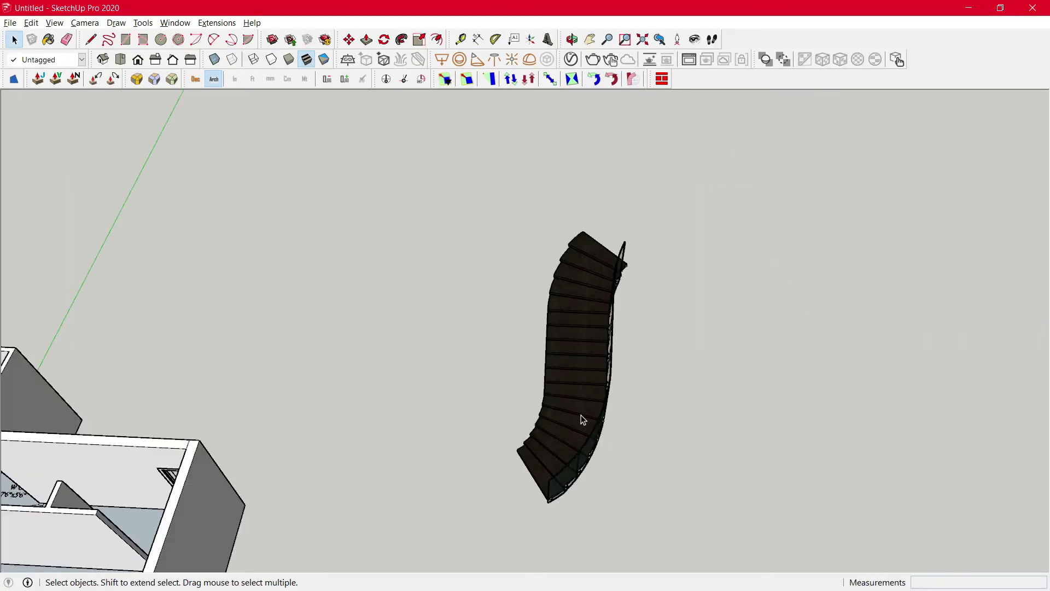
middle_click_drag(490, 393, 506, 417)
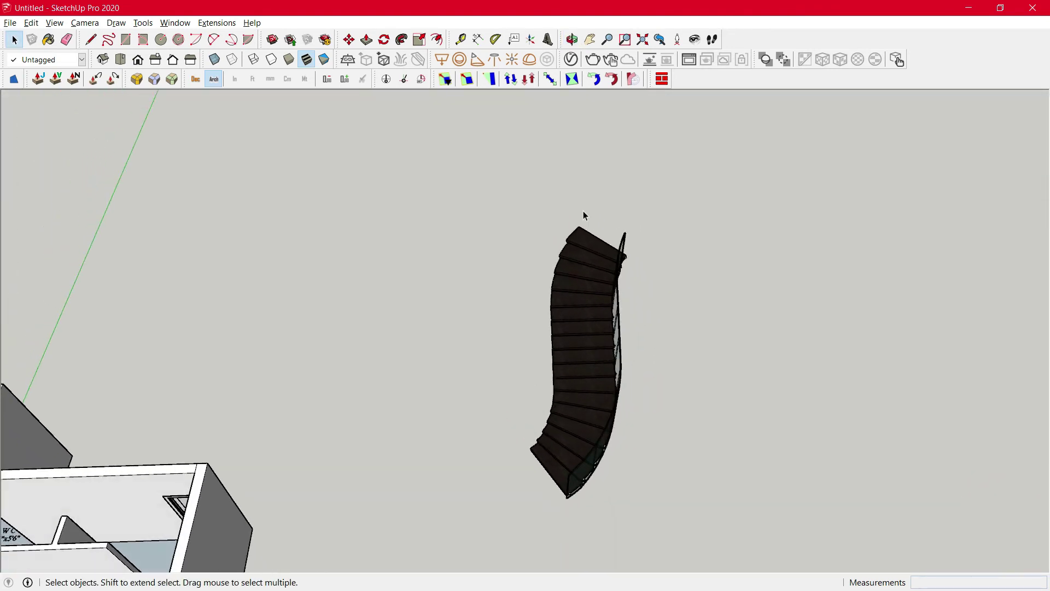
scroll(584, 235, "down", 3)
scroll(586, 240, "up", 1)
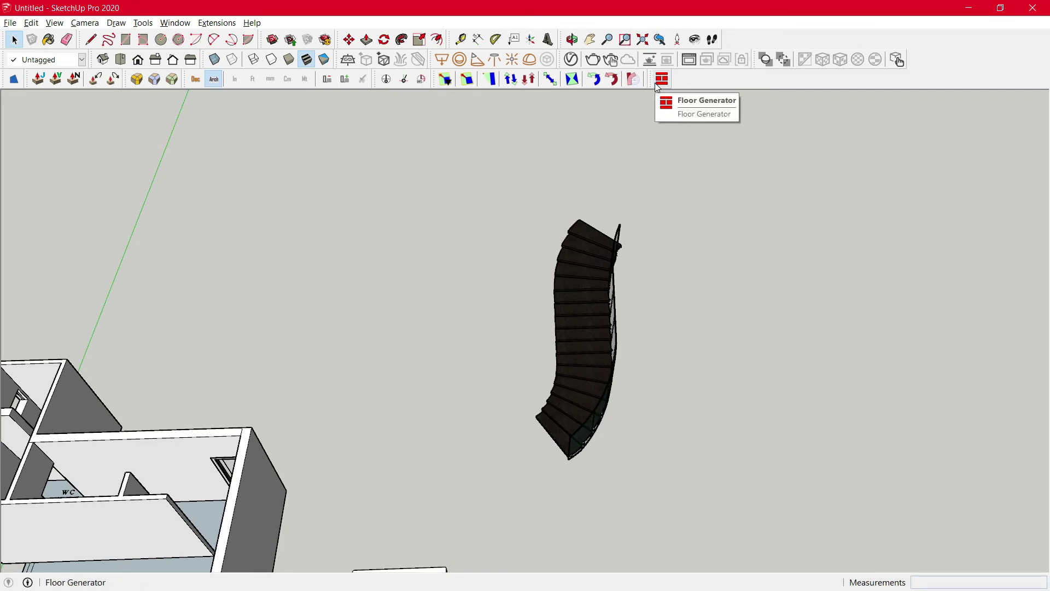
- Draw a 10' × 10' rectangle on empty ground beside the staircase
key("h")
left_click_drag(754, 467, 416, 402)
key("r")
left_click(465, 295)
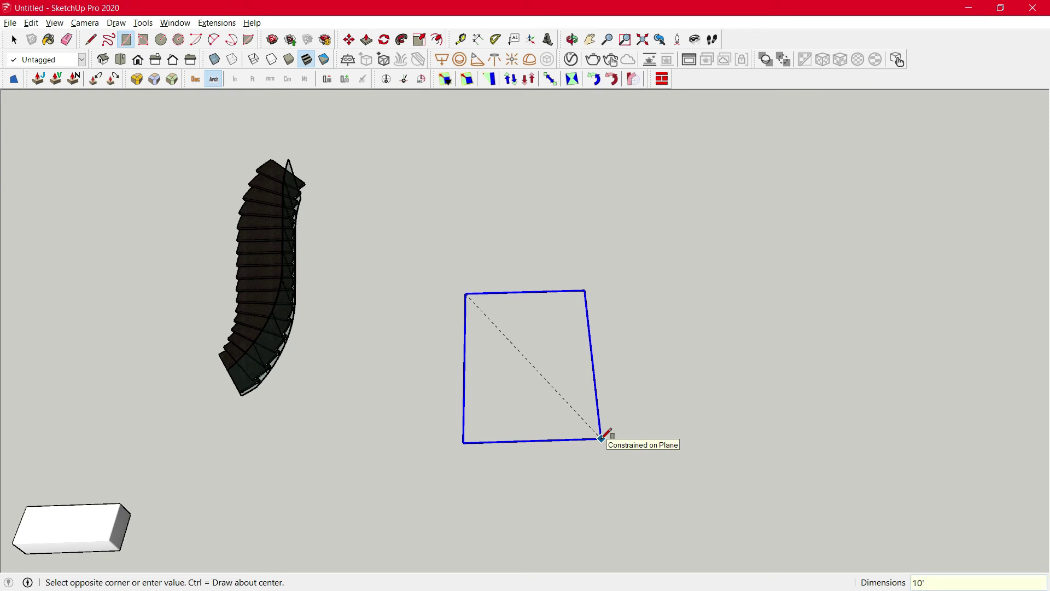
left_click(603, 437)
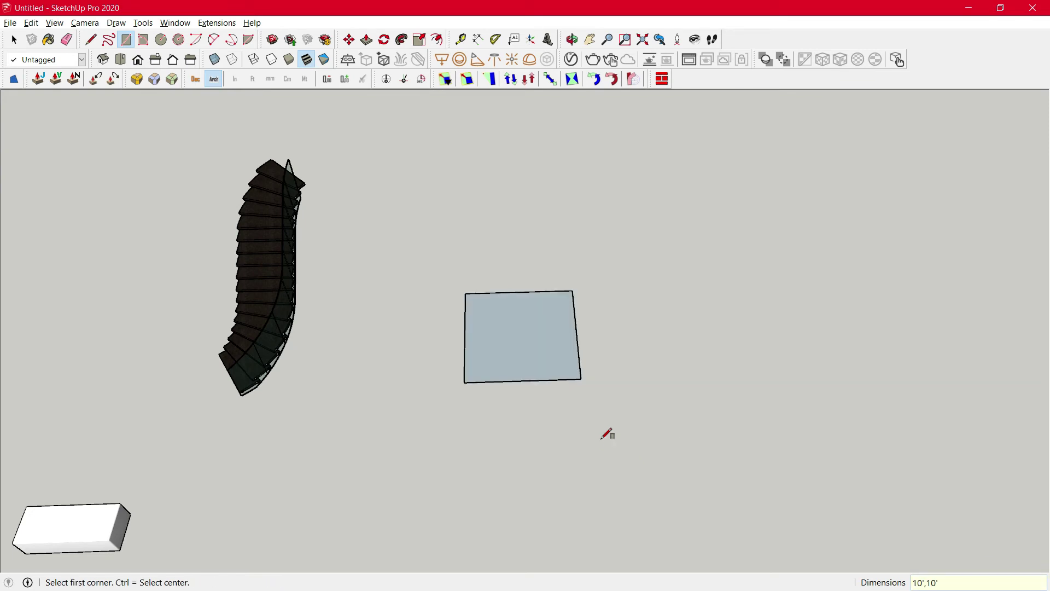
- Reverse the square's face so its front faces up, then select it with its edges
key("space")
right_click(516, 340)
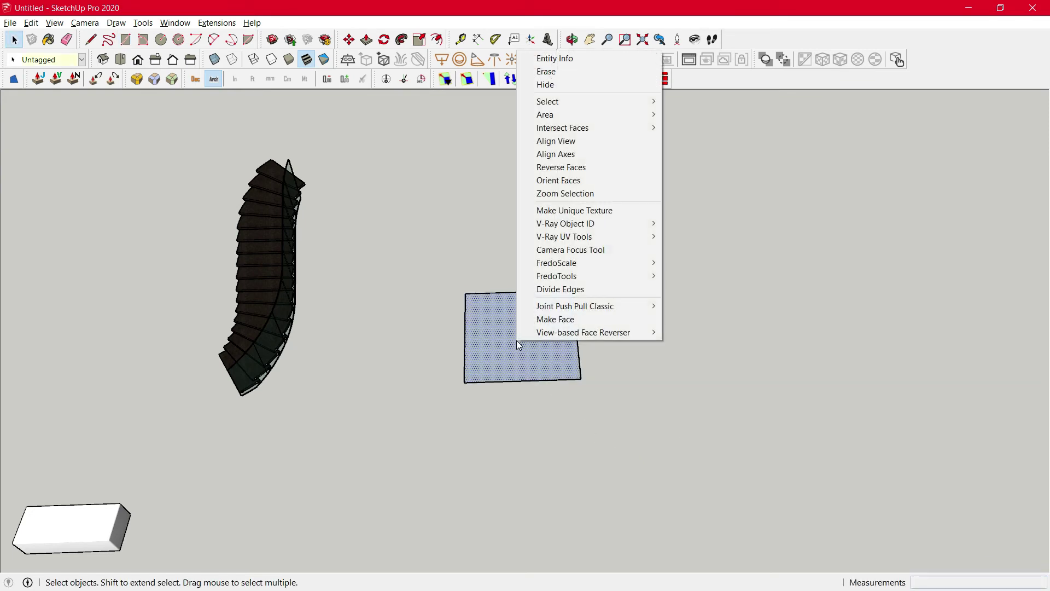
left_click(586, 167)
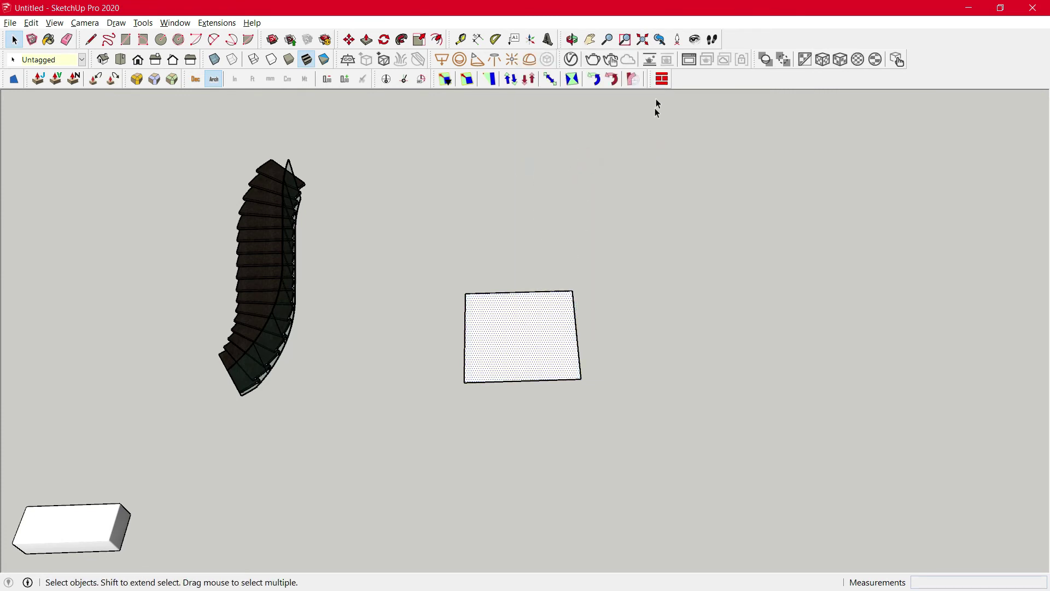
double_click(539, 325)
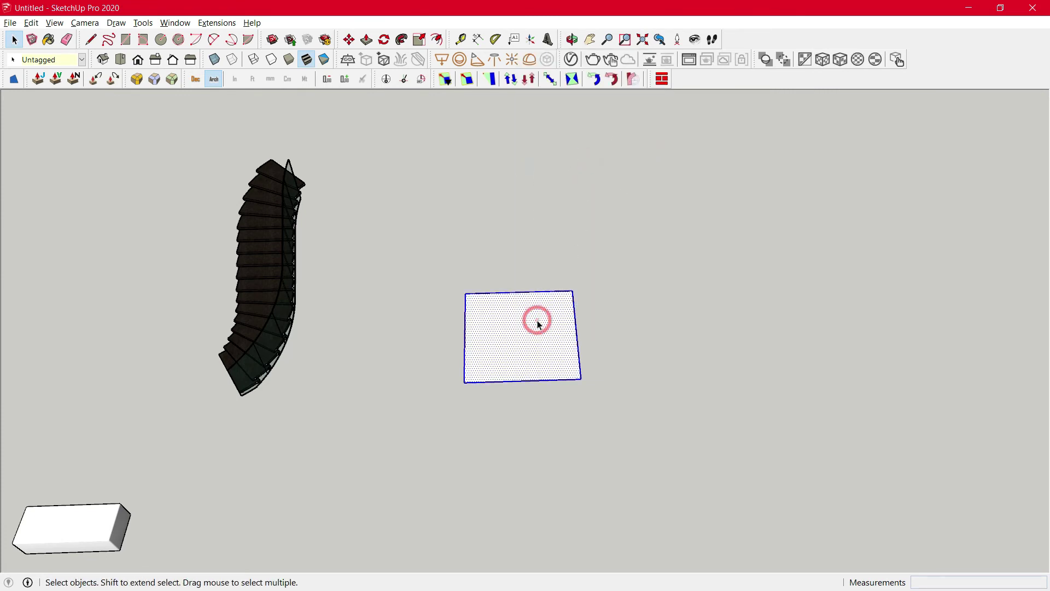
- In Floor Generator, try Brick and Tweed, then settle on the Tile pattern
left_click(663, 80)
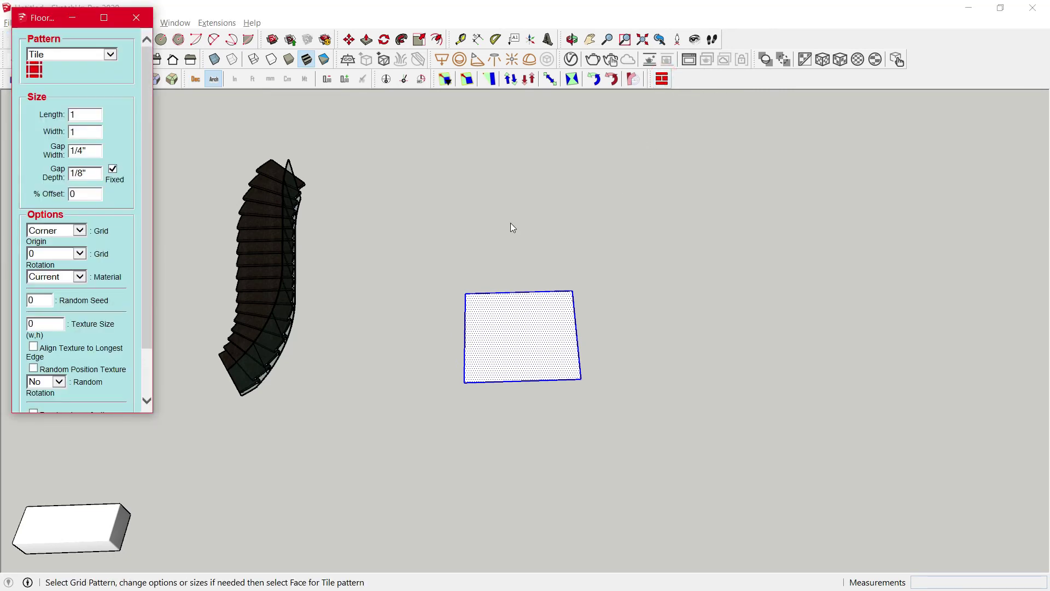
left_click(110, 55)
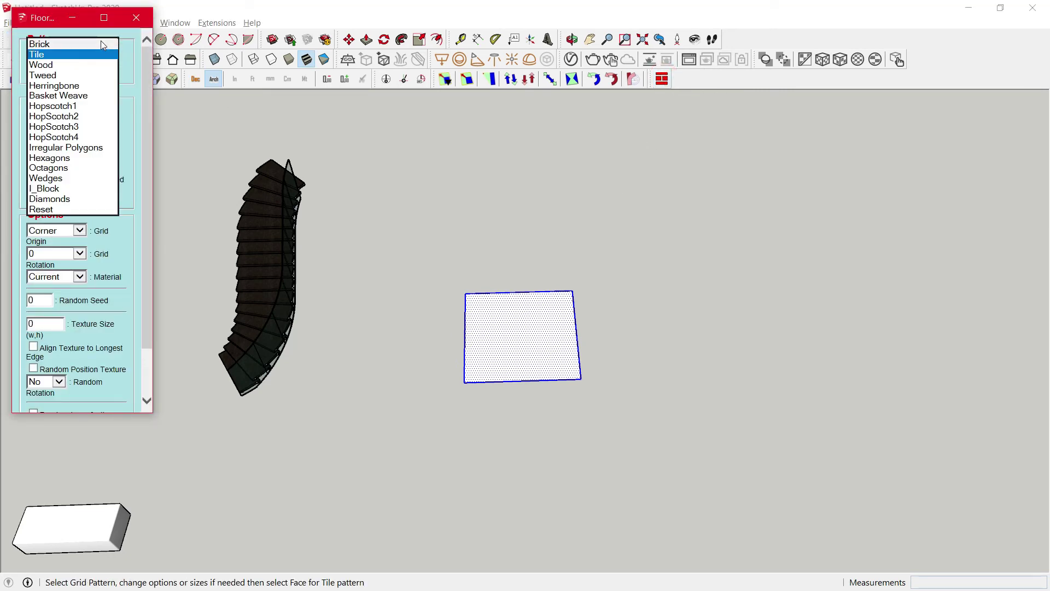
left_click(87, 43)
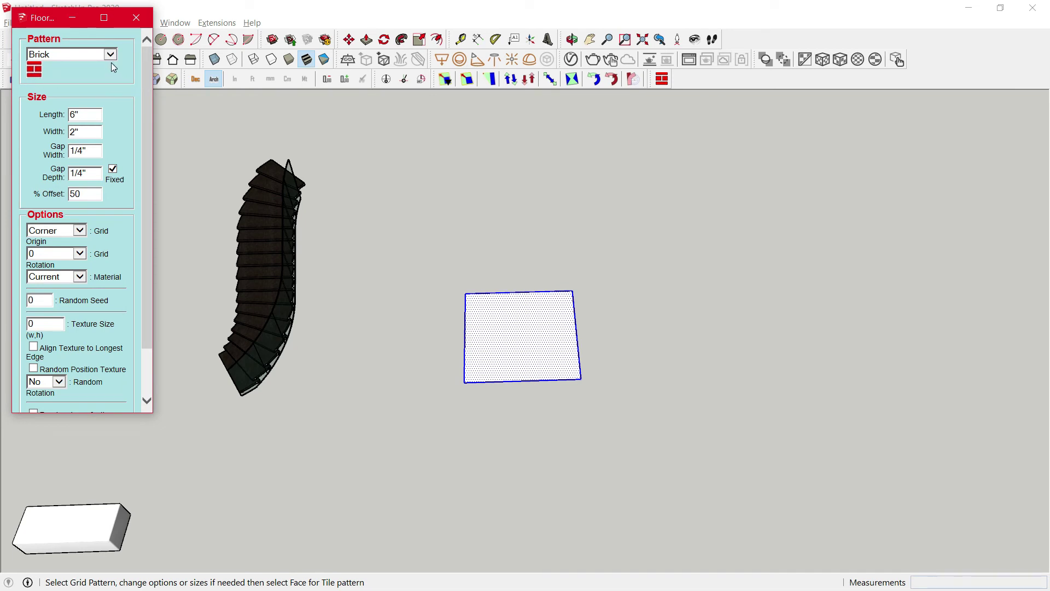
left_click(111, 56)
left_click(90, 63)
left_click(110, 55)
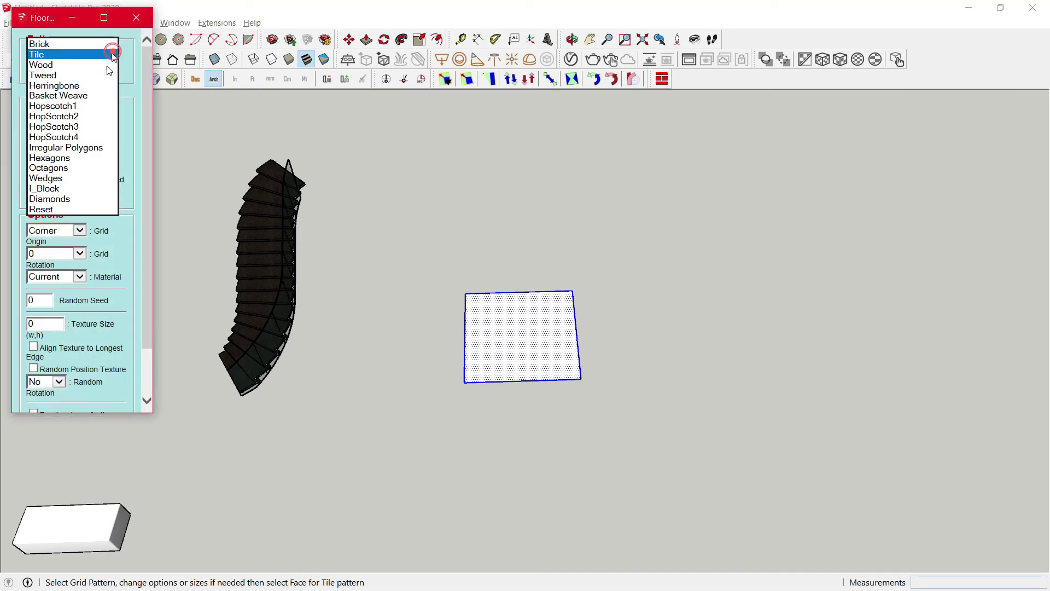
left_click(77, 69)
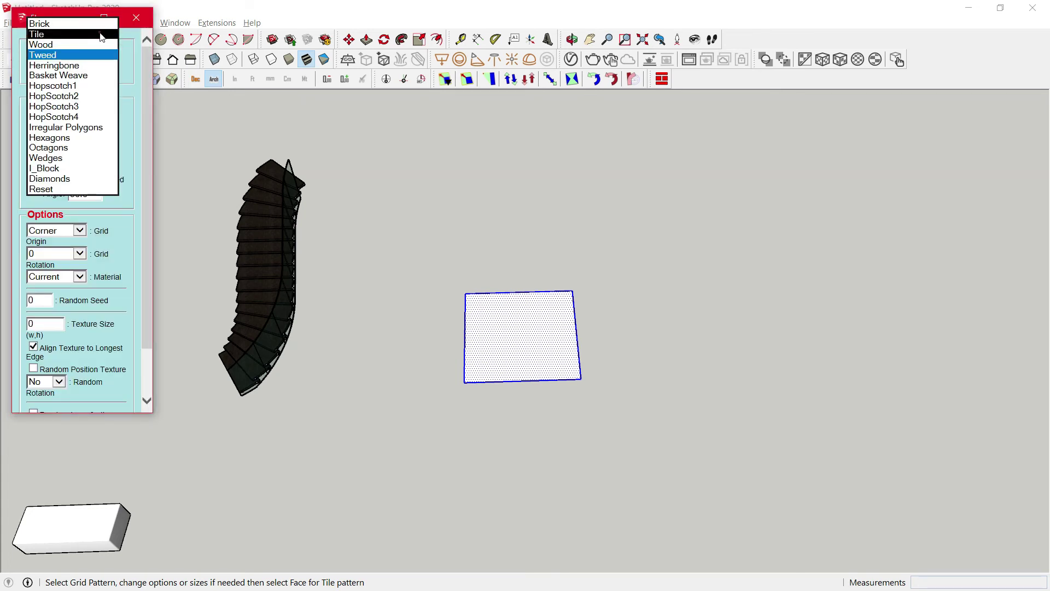
left_click(102, 35)
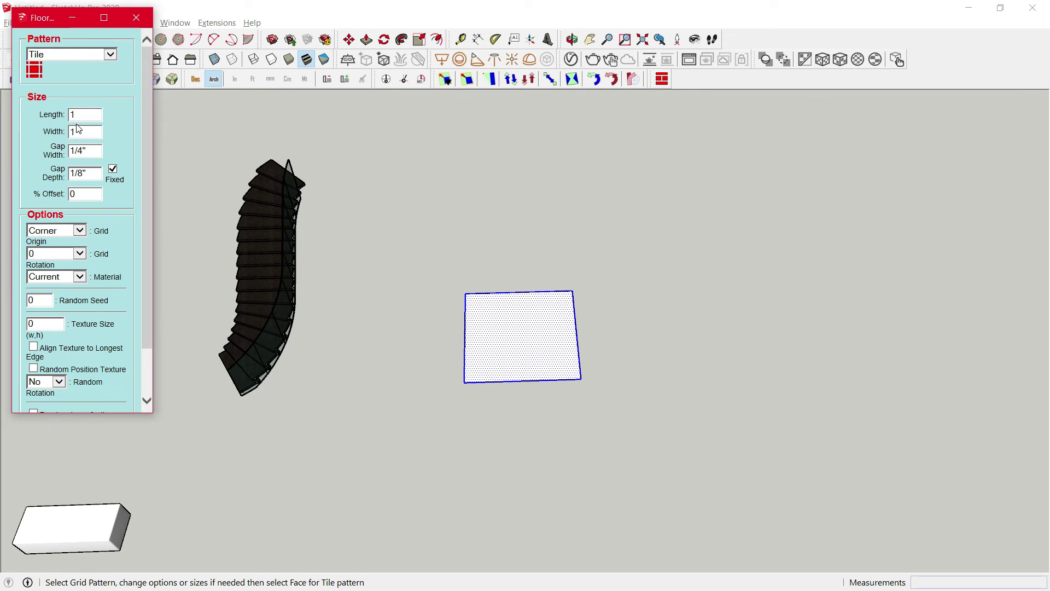
- Keep the grid origin at Corner and enable a 1/4" bevel on each tile
scroll(85, 156, "down", 2)
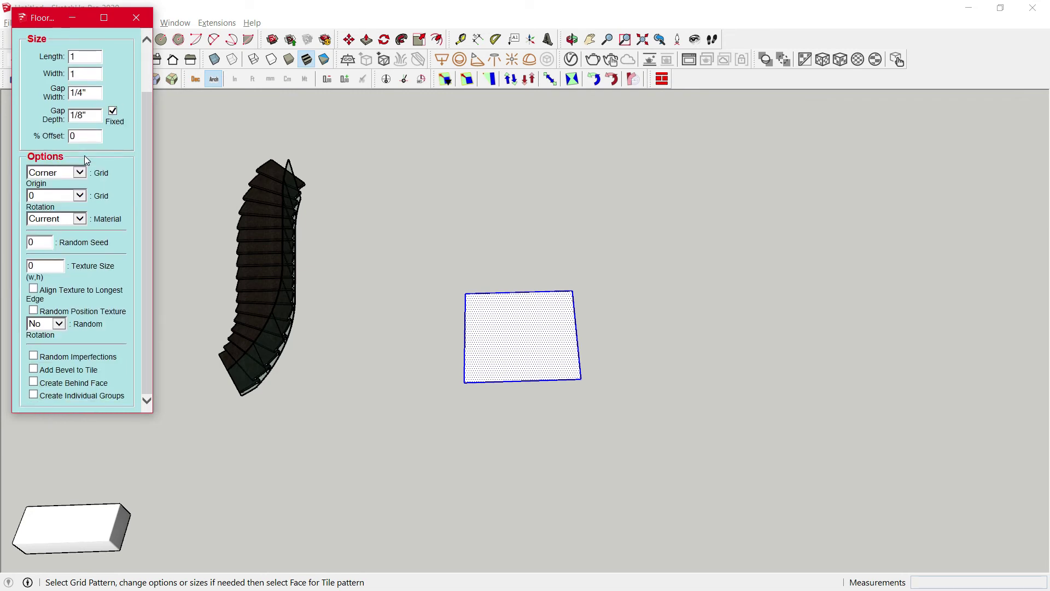
left_click(83, 172)
left_click(83, 172)
left_click(76, 172)
left_click(76, 172)
left_click(34, 369)
scroll(35, 371, "up", 2)
scroll(108, 349, "down", 3)
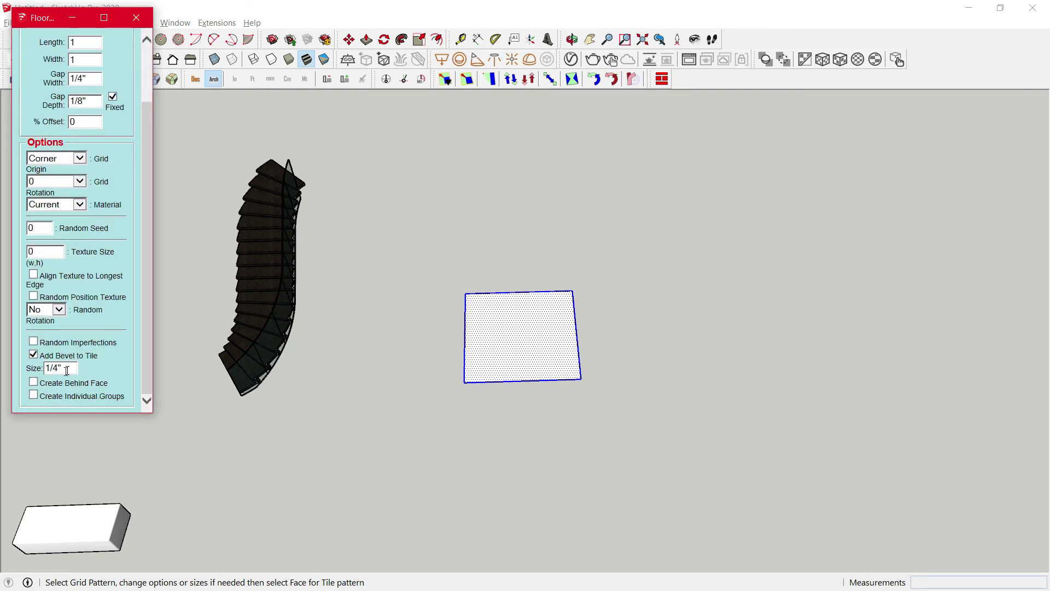
- Enable individual tile groups and generate the bevelled 1' tile grid on the 10' square face
left_click(33, 395)
left_click(470, 299)
left_click(478, 307)
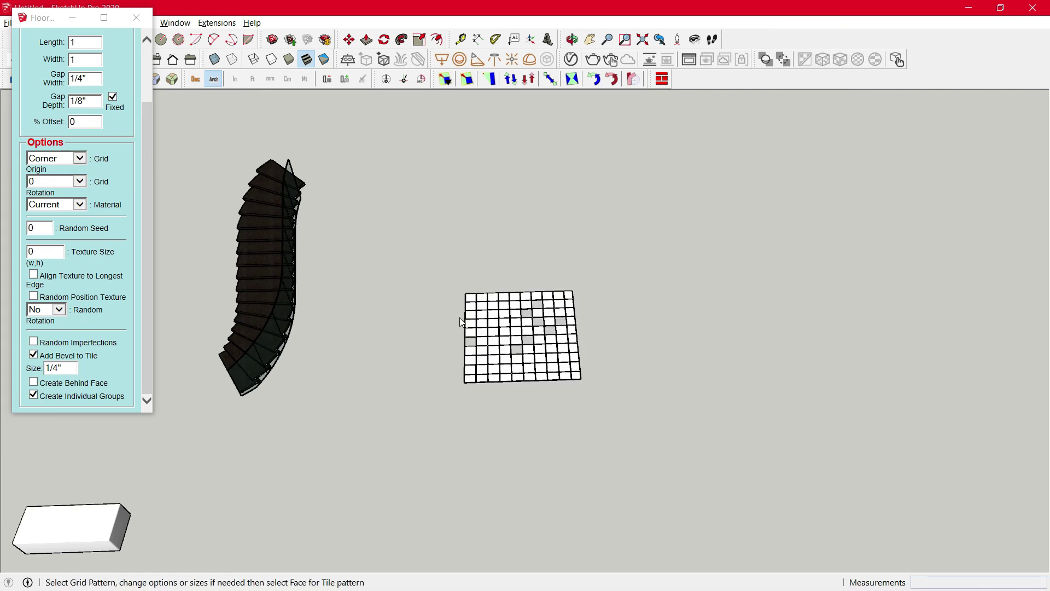
scroll(555, 313, "up", 5)
middle_click_drag(555, 313, 567, 382)
scroll(562, 346, "down", 2)
scroll(567, 370, "up", 3)
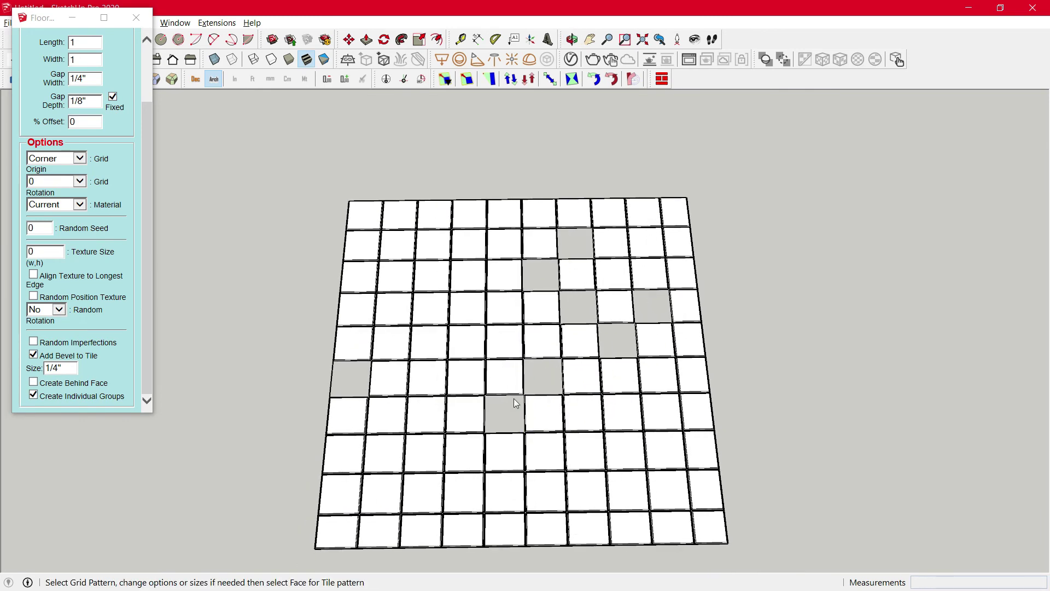
- Copy the tile above the empty slot down into that slot
key("space")
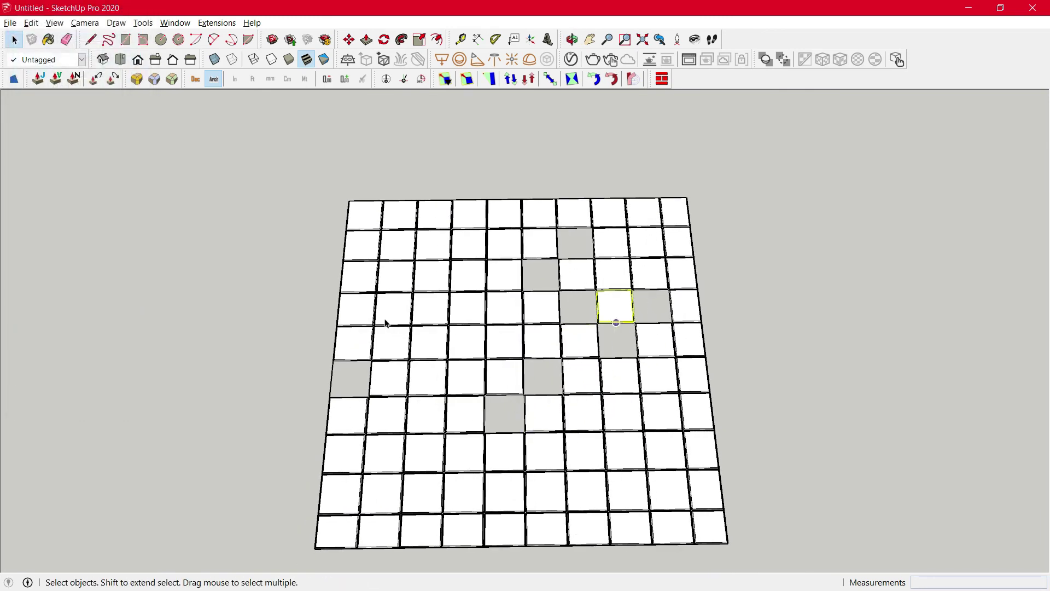
left_click(357, 346)
scroll(359, 348, "up", 4)
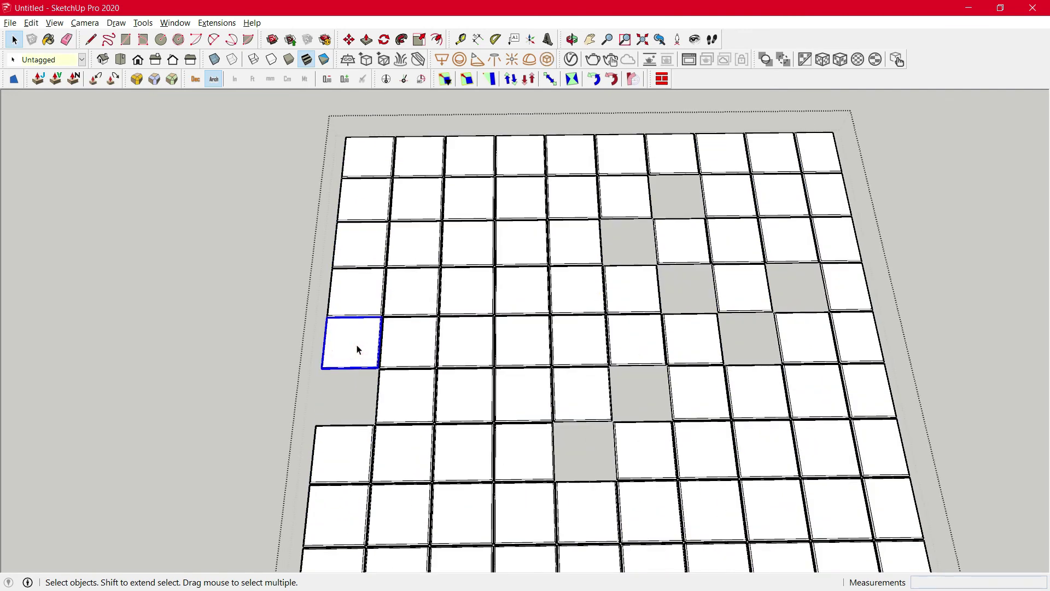
scroll(380, 326, "up", 3)
key("m")
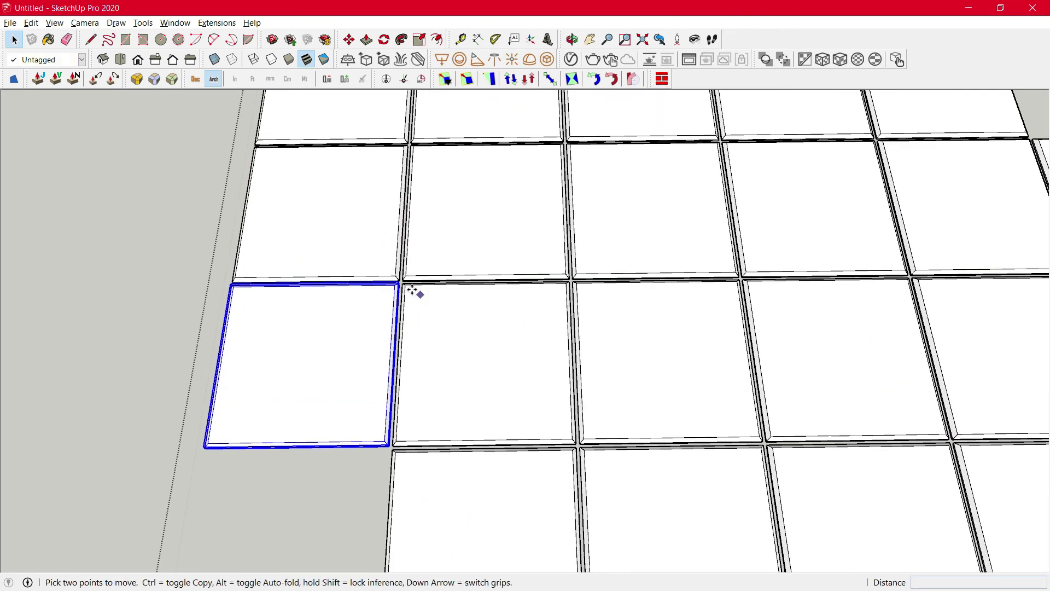
left_click(405, 284)
key("ctrl")
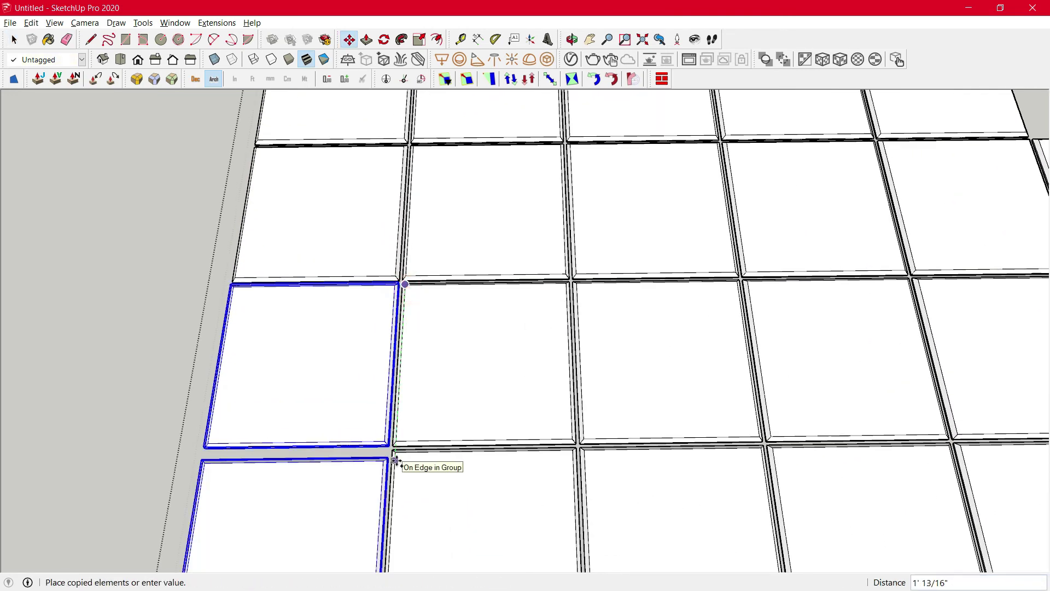
left_click(395, 452)
key("space")
- Move two tiles beside a gap one tile to the right
scroll(264, 363, "down", 5)
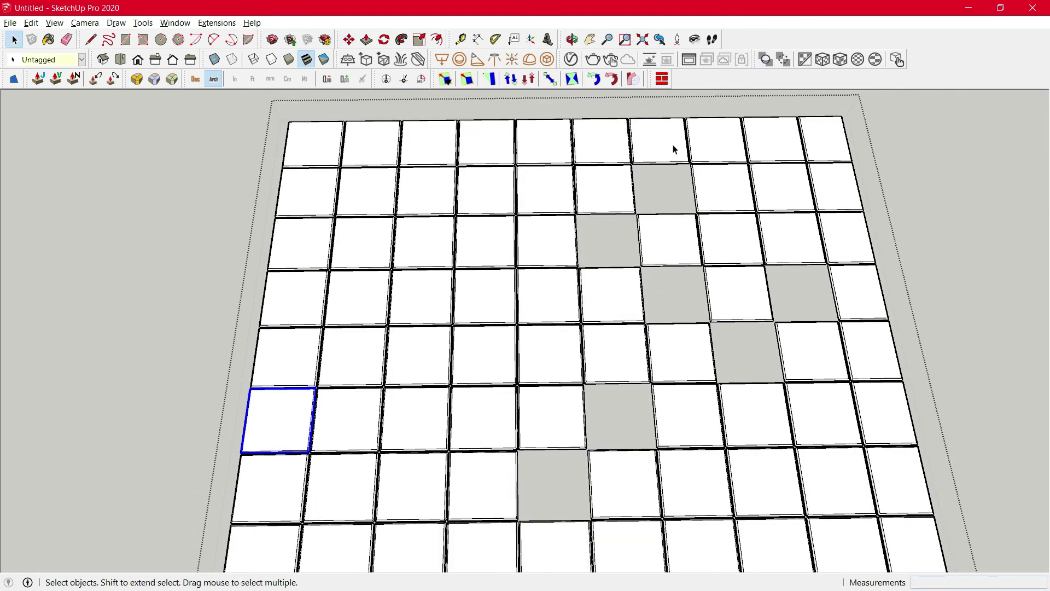
scroll(602, 195, "up", 1)
left_click(601, 195)
left_click(530, 251, "shift")
scroll(494, 311, "up", 4)
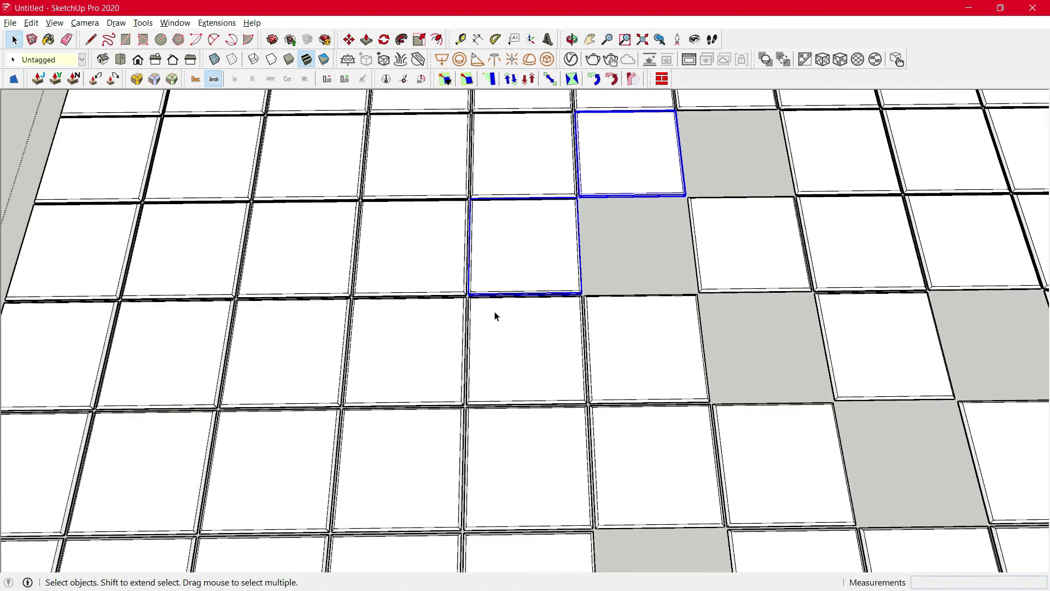
key("m")
left_click(454, 288)
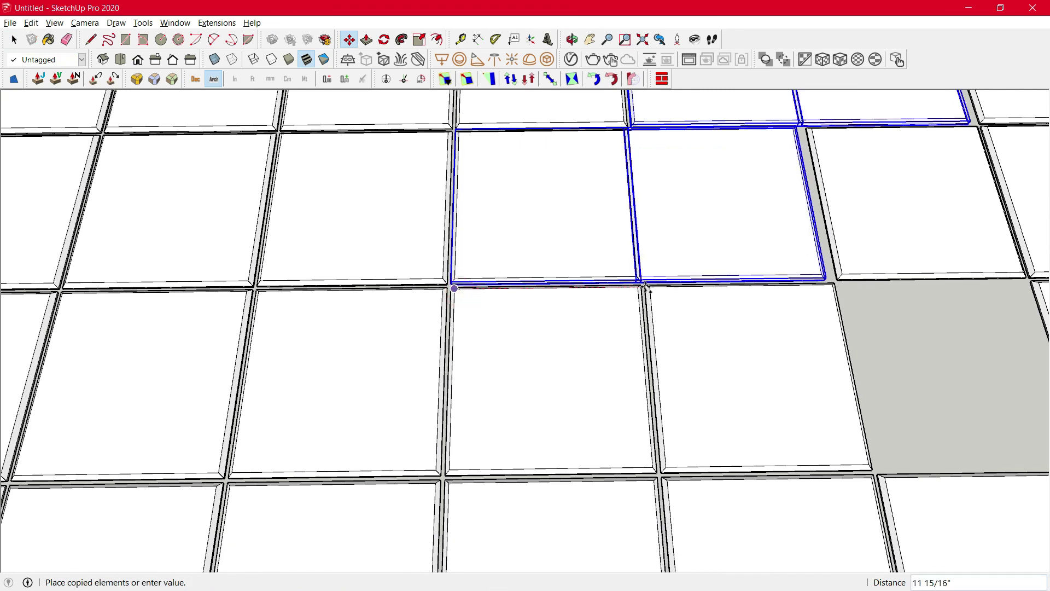
left_click(643, 282)
scroll(472, 211, "down", 5)
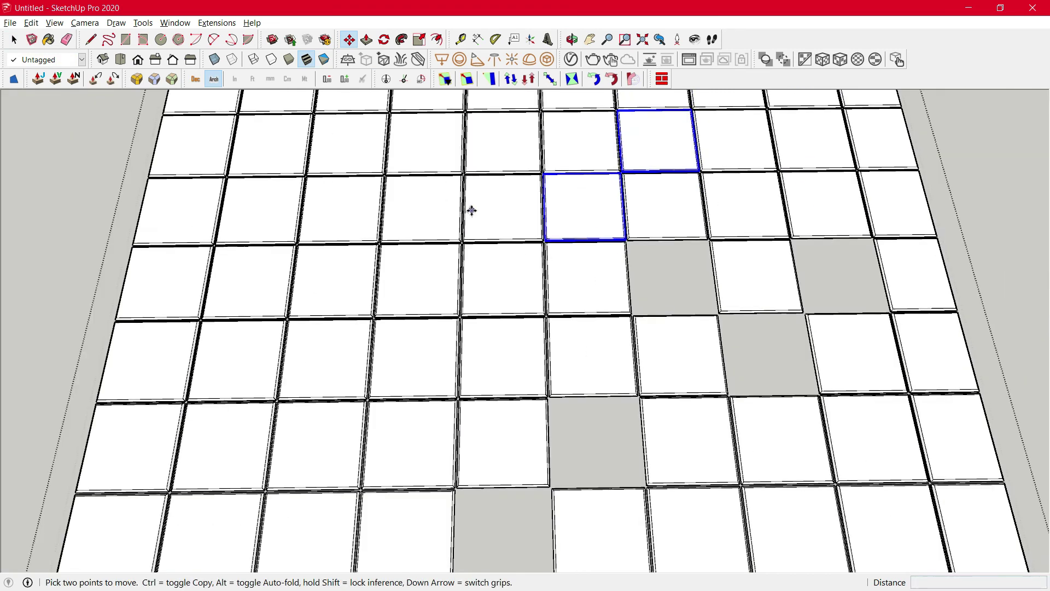
key("space")
- Copy three neighbouring tiles into the grey gaps
left_click(626, 304)
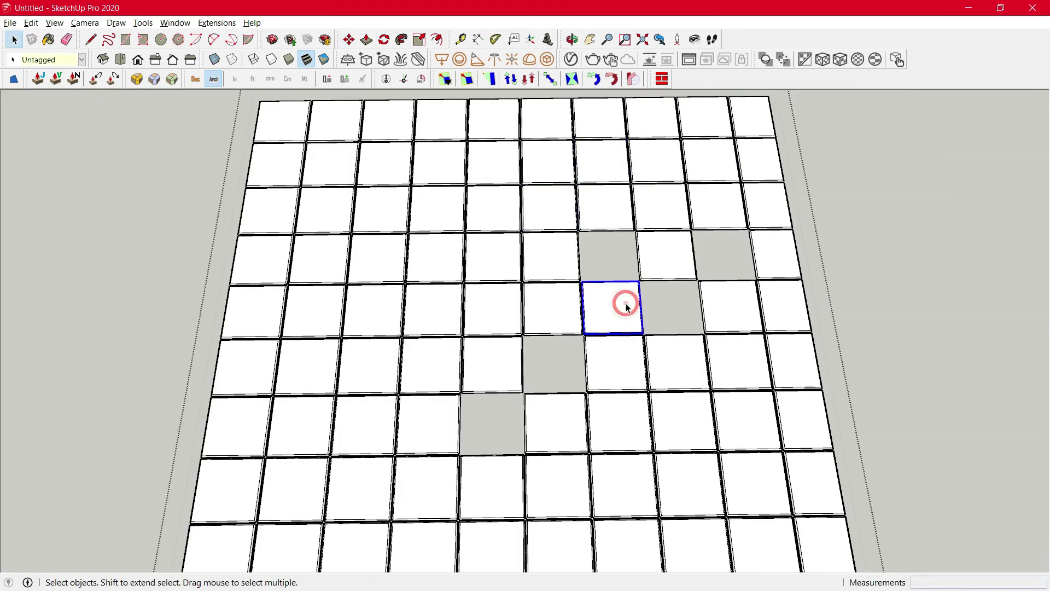
left_click(681, 261, "shift")
left_click(560, 261, "shift")
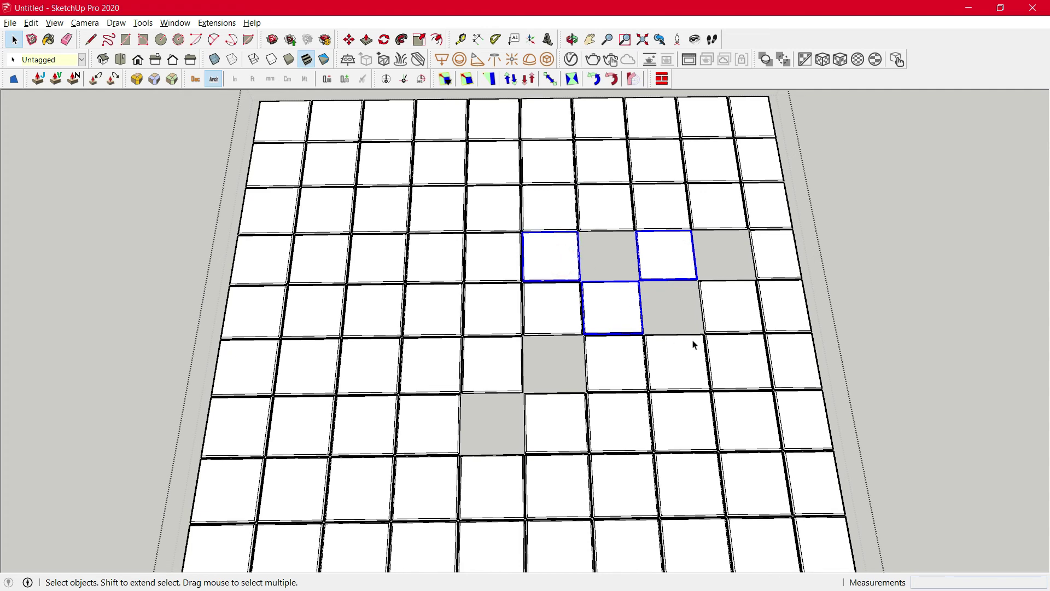
scroll(696, 344, "up", 2)
scroll(694, 342, "up", 3)
key("m")
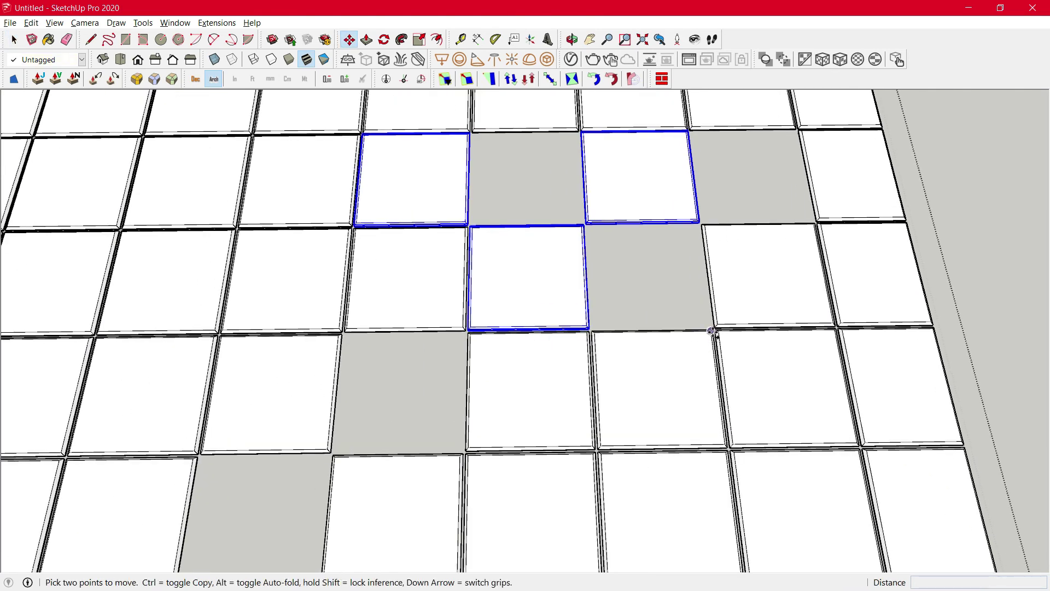
key("ctrl")
left_click(713, 331)
left_click(830, 330)
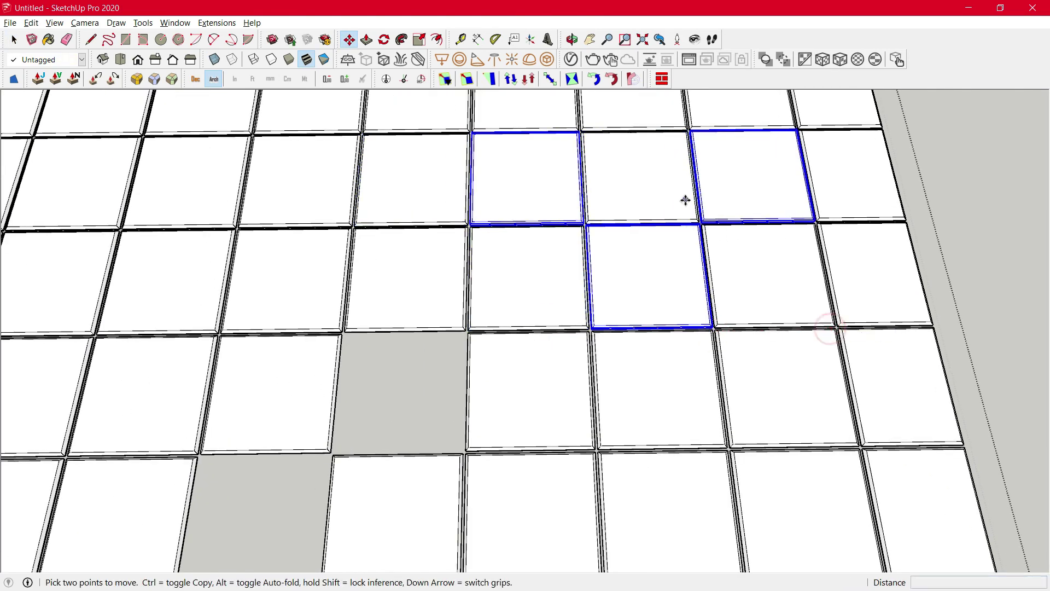
key("space")
- Copy two more tiles over to fill the last remaining gaps
scroll(553, 291, "down", 3)
scroll(497, 298, "up", 1)
left_click(496, 286)
left_click(430, 345, "shift")
scroll(417, 399, "up", 4)
key("m")
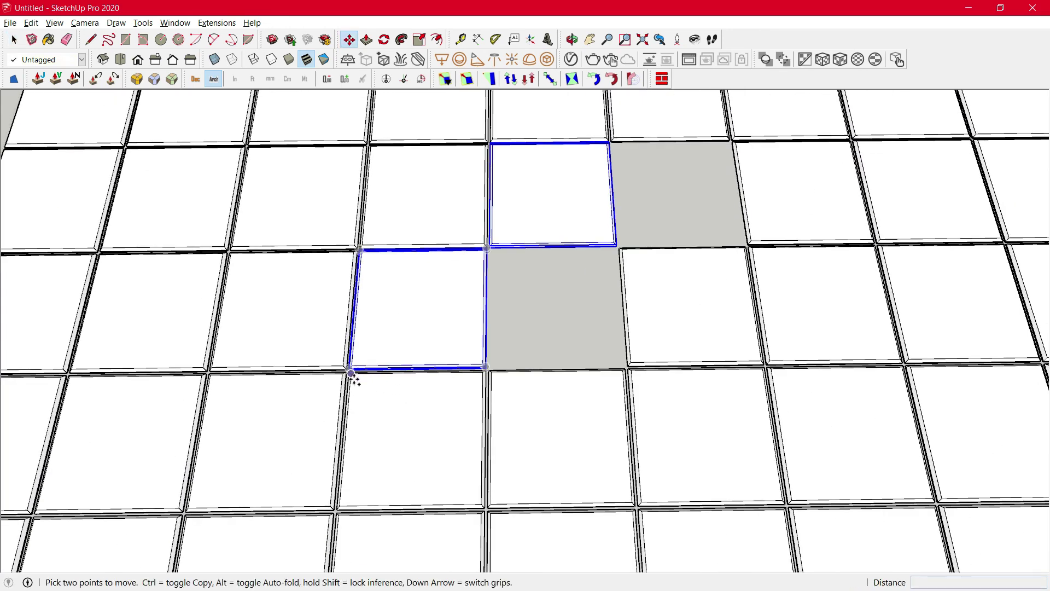
key("ctrl")
left_click(351, 372)
left_click(492, 372)
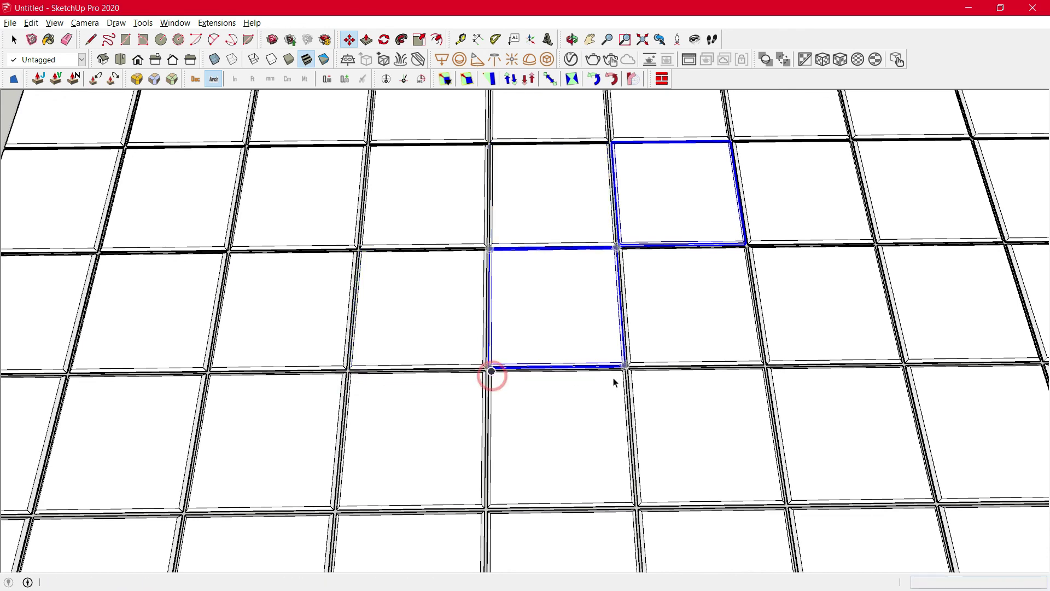
key("space")
scroll(601, 372, "down", 8)
scroll(743, 192, "up", 1)
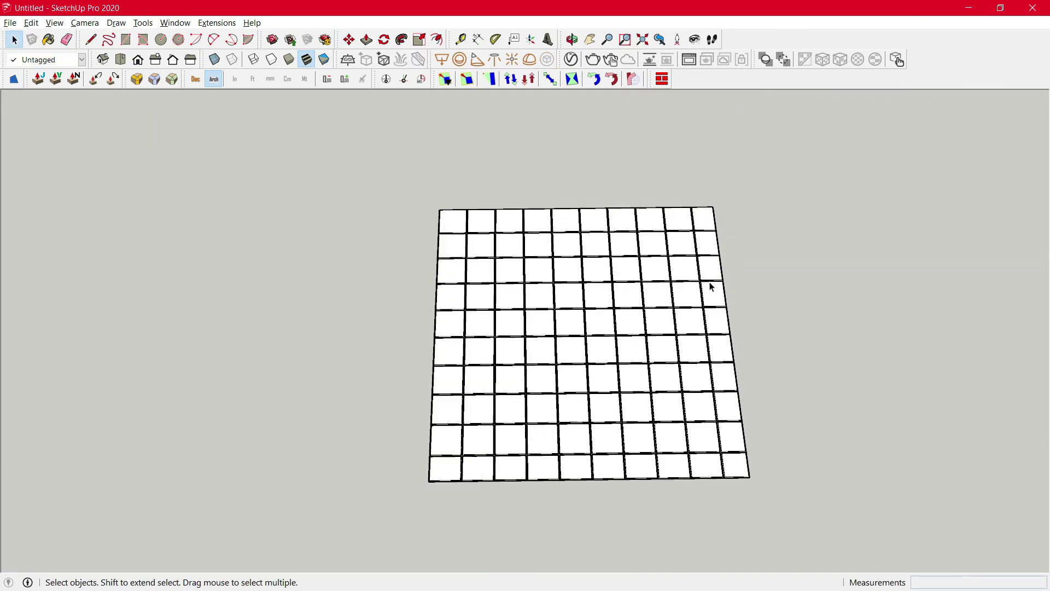
- Paint the whole tile grid with the 0042_Sienna material
triple_click(664, 324)
key("b")
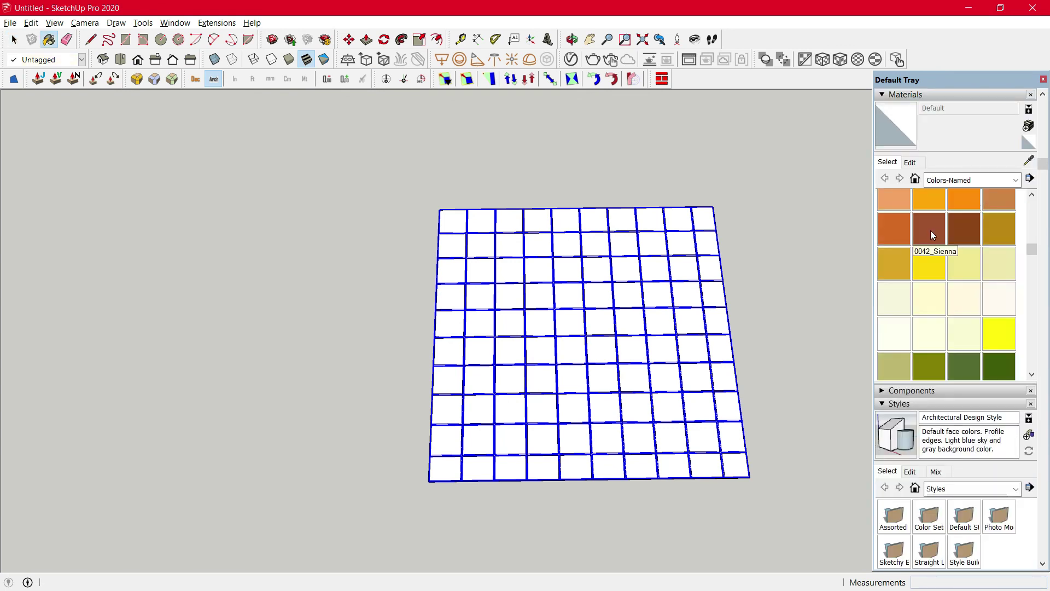
left_click(930, 231)
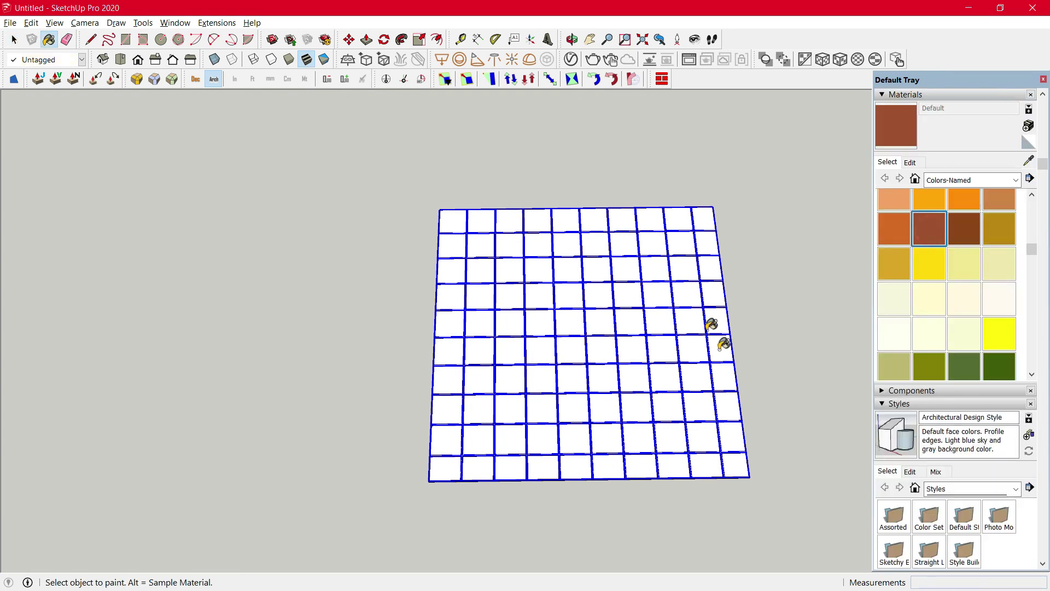
left_click(664, 343)
- Edit the Sienna colour to brightness 96 and saturation 5 for near-white tiles
left_click(911, 162)
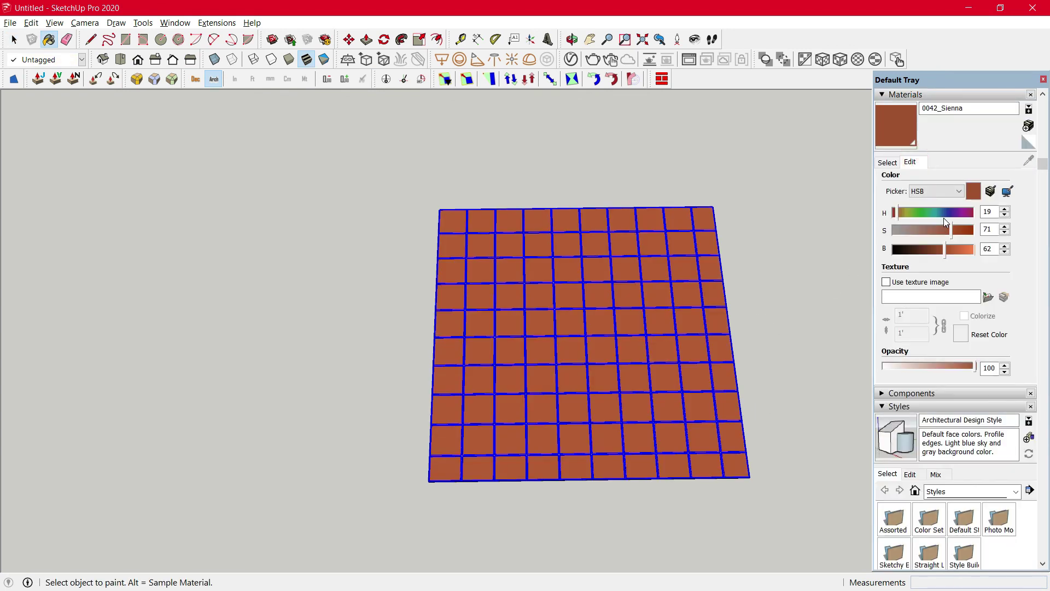
left_click_drag(949, 255, 966, 253)
left_click(926, 231)
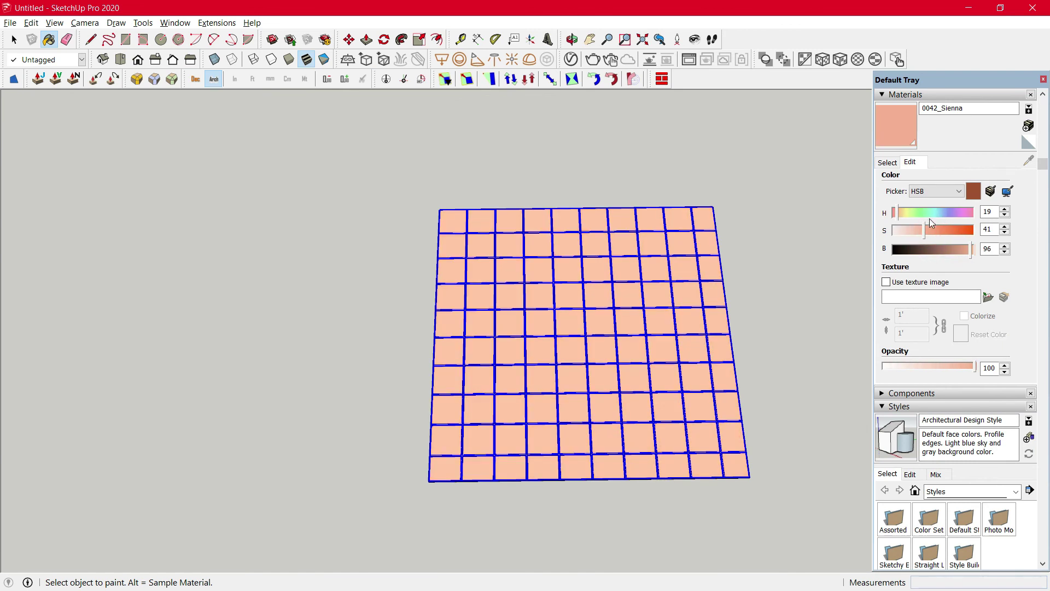
left_click_drag(913, 235, 901, 235)
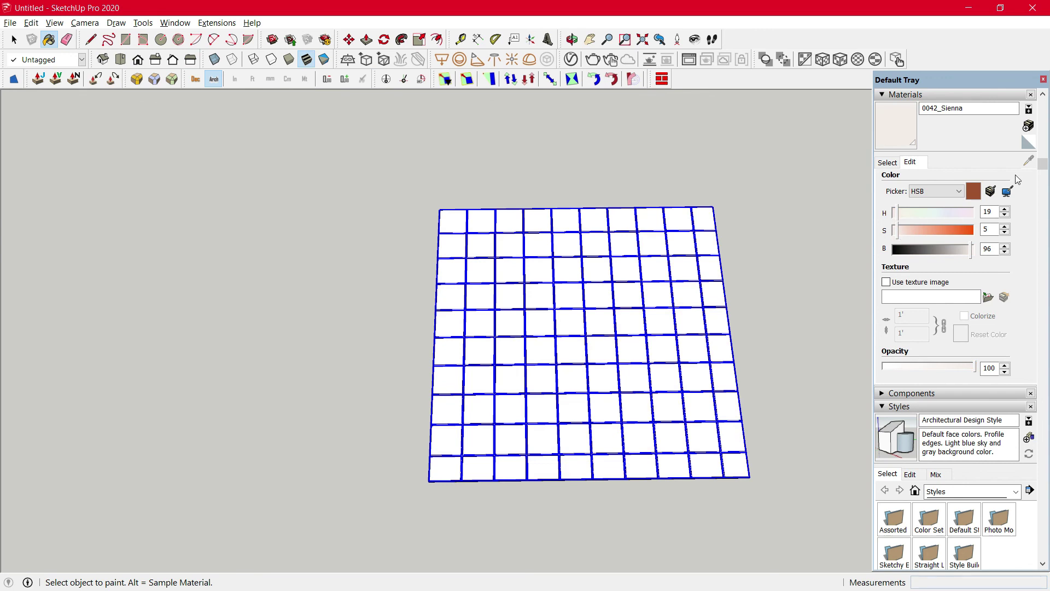
left_click(1043, 79)
key("space")
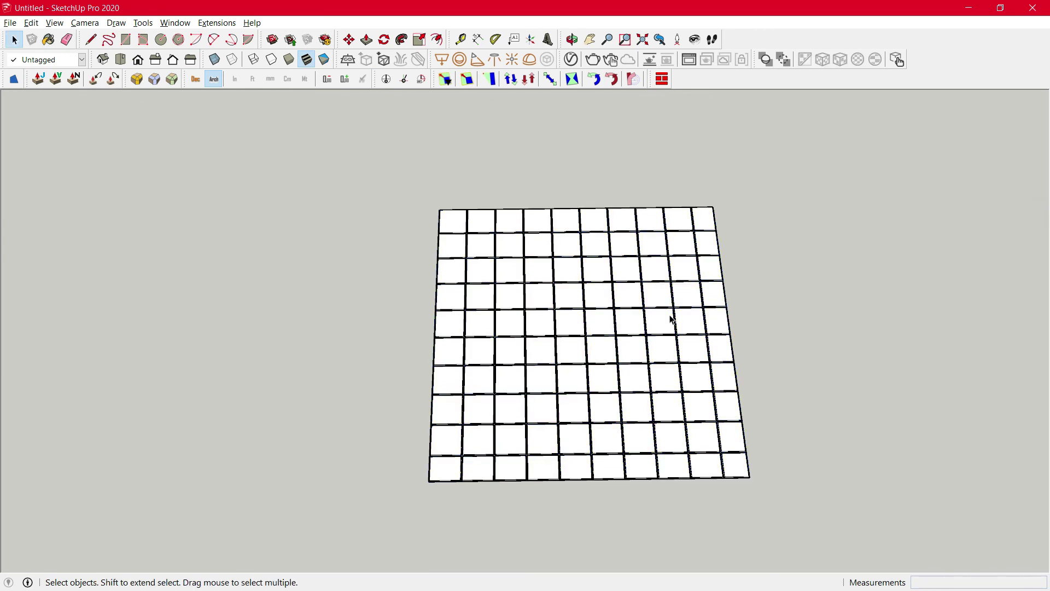